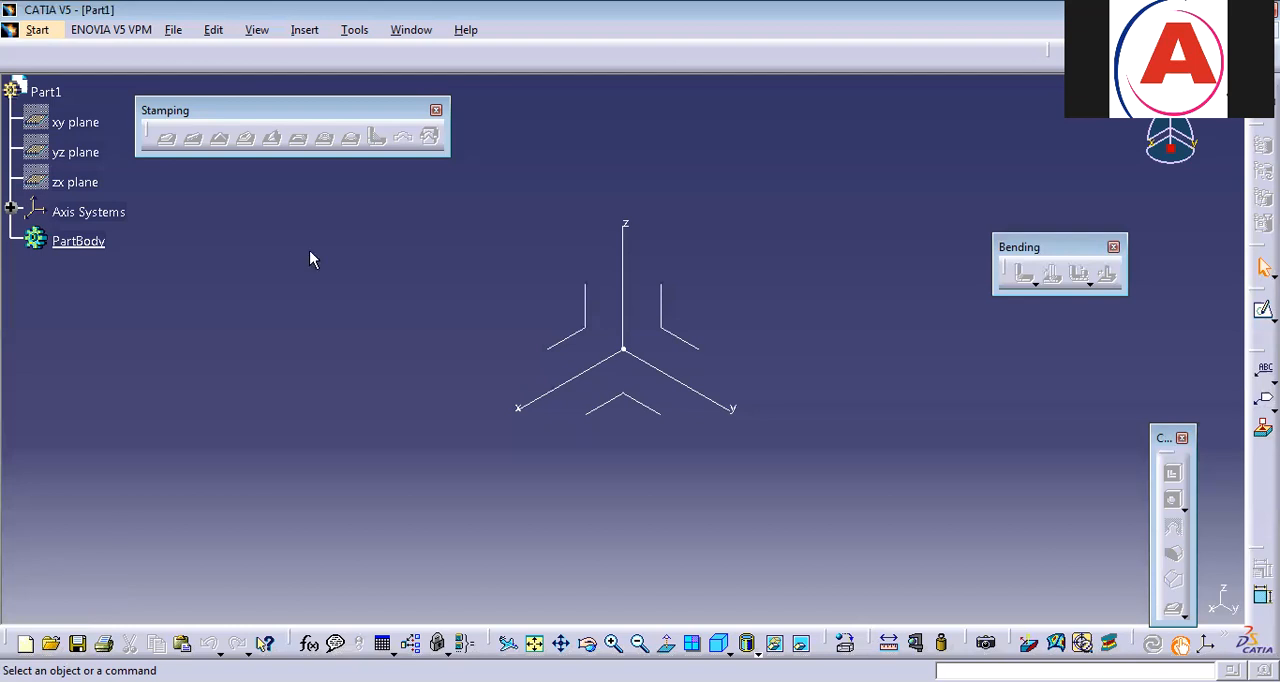
Define the sheet metal parameters with a thickness of 3 mm and a default bend radius of 3 mm.
click(304, 30)
click(395, 272)
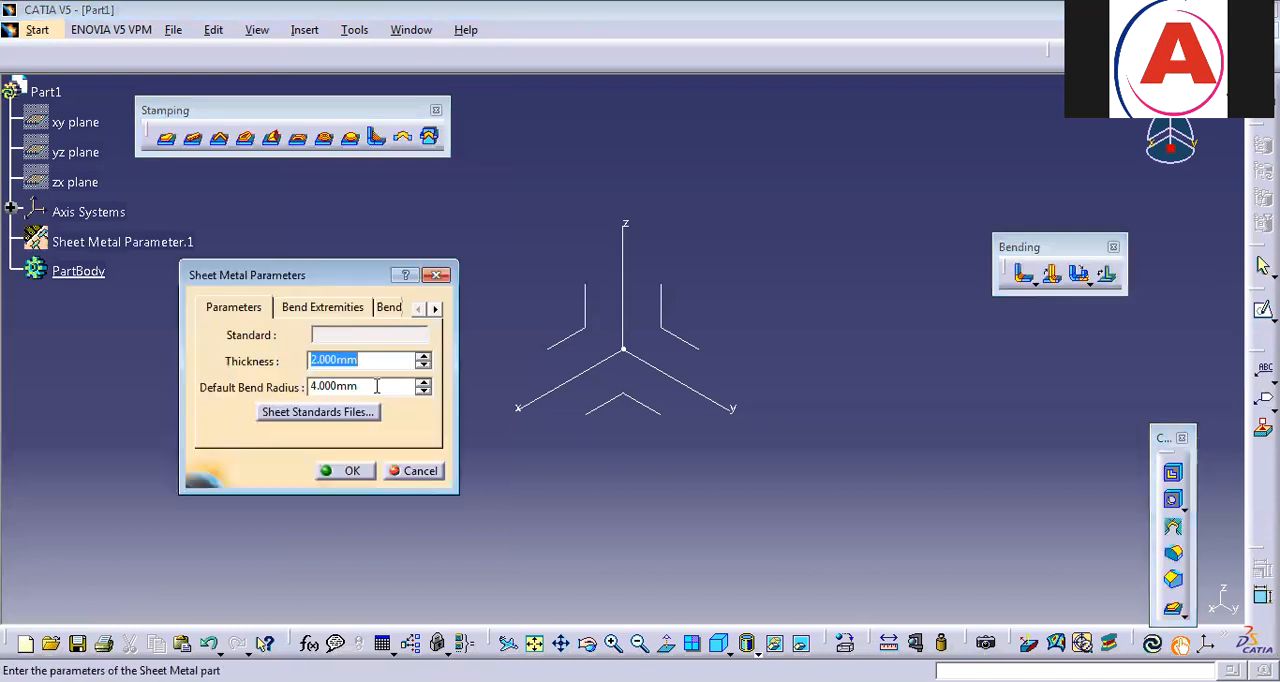
text(3)
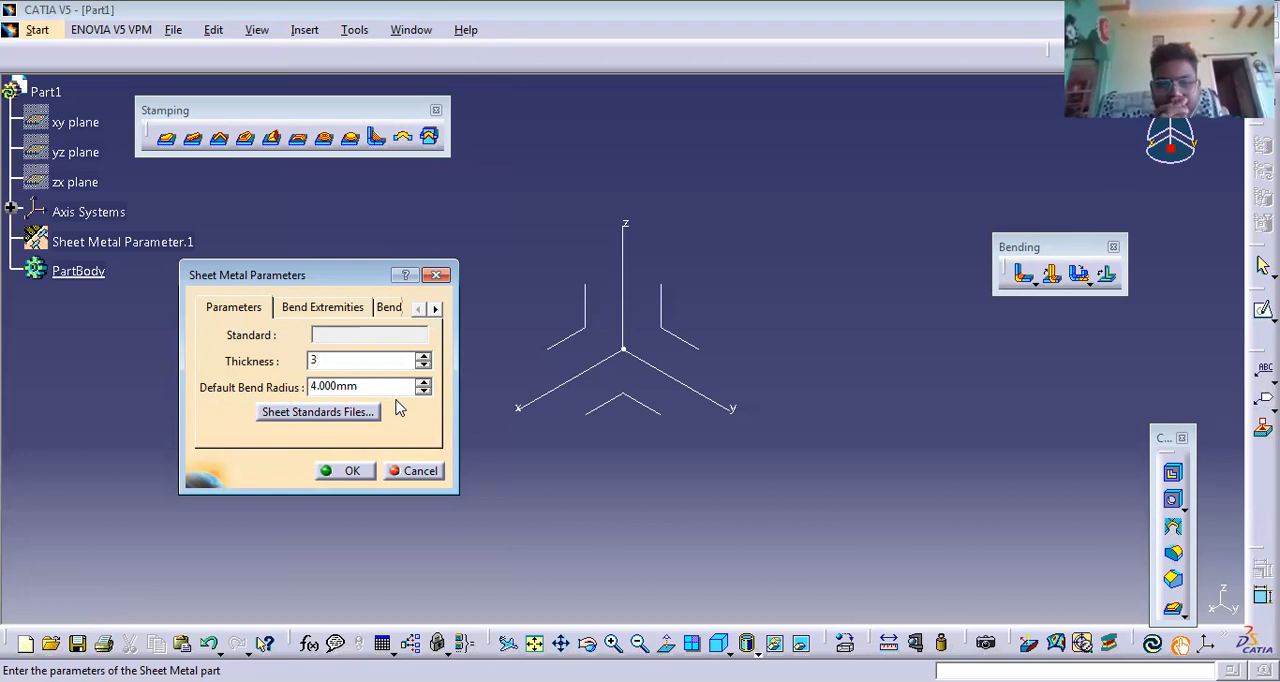
double_click(358, 386)
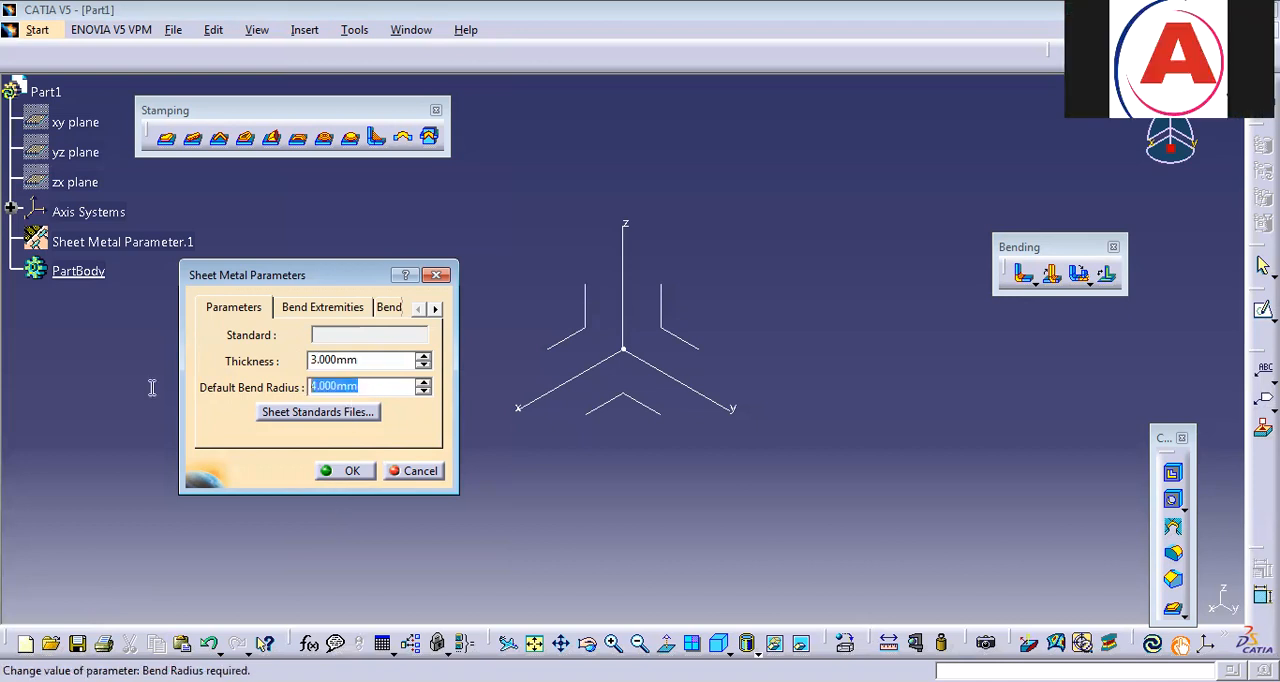
text(3)
key(Return)
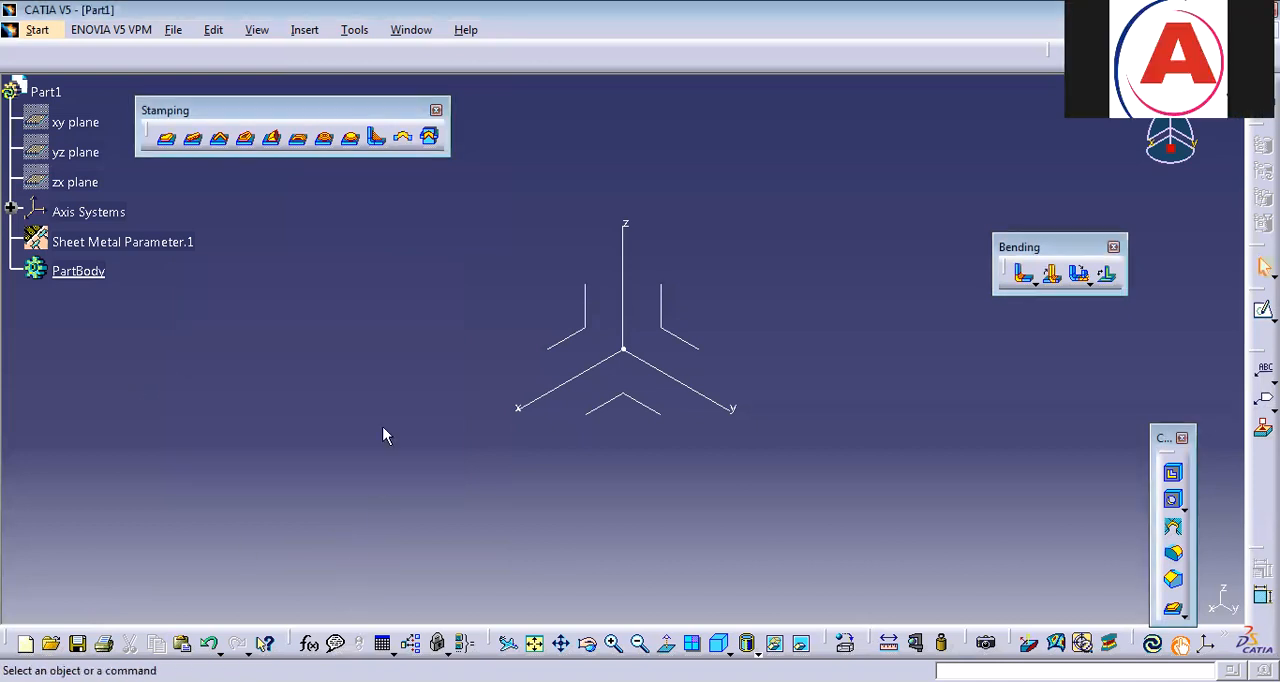
click(305, 30)
mouse_move(429, 372)
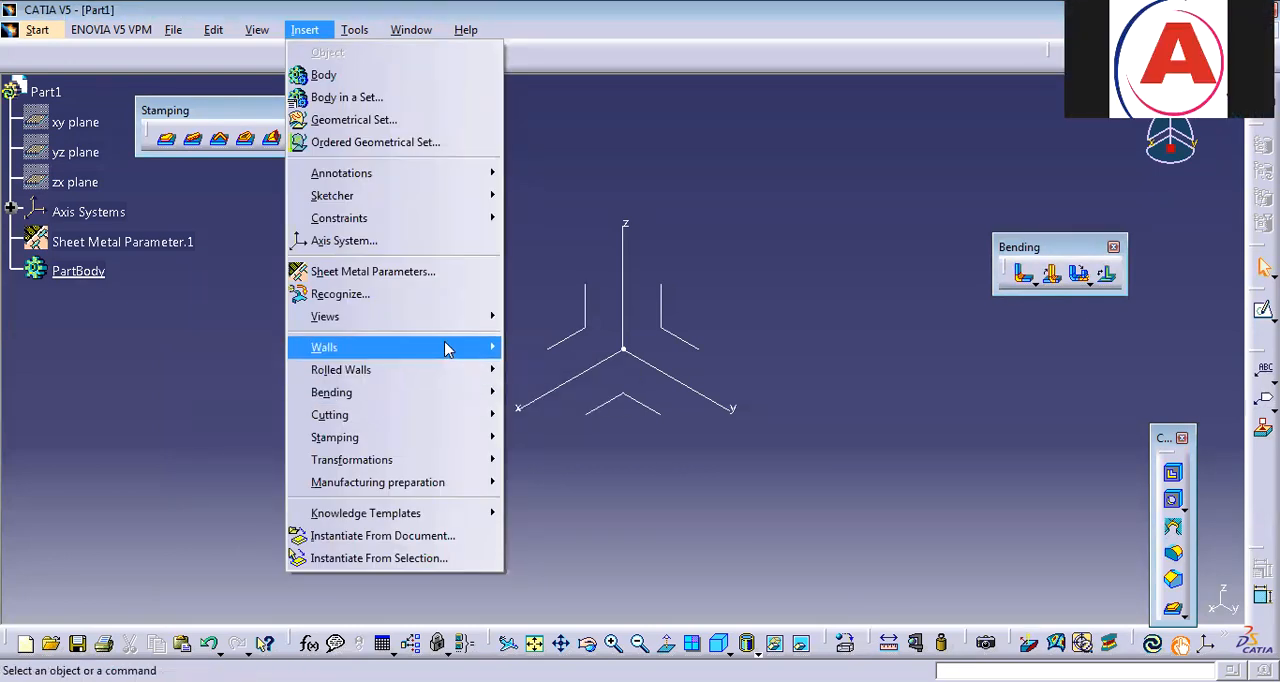
mouse_move(449, 347)
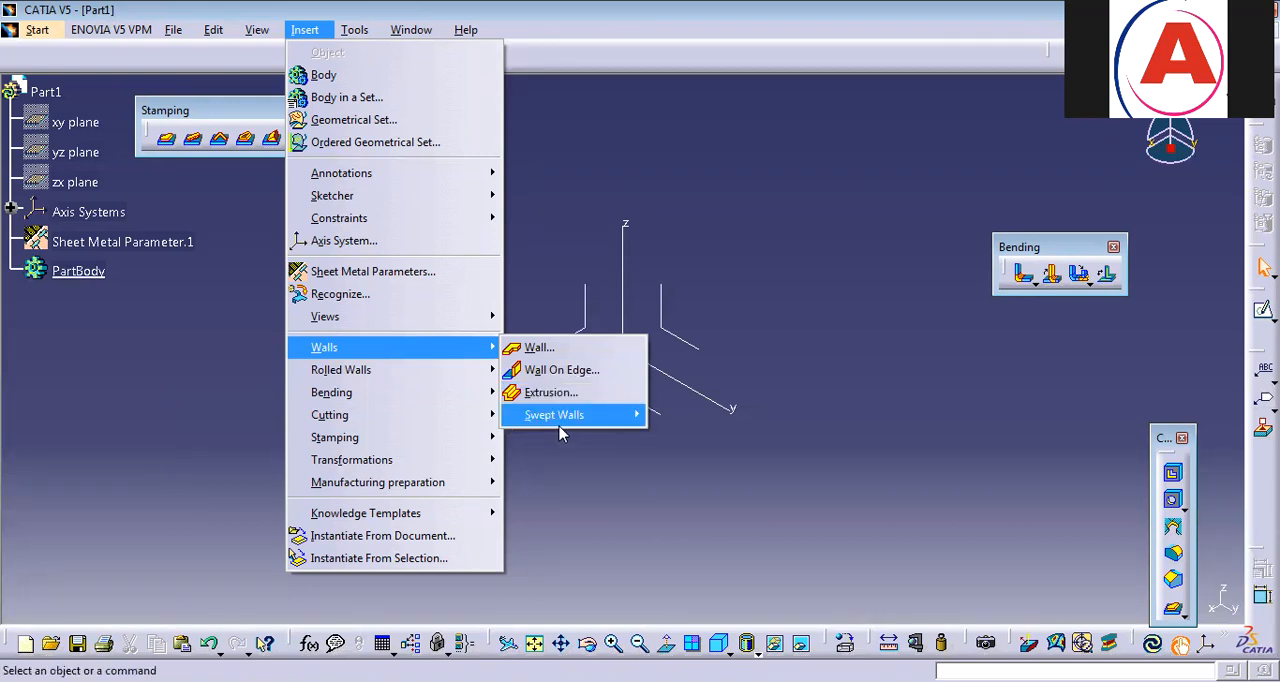
click(896, 327)
Sketch a four-step staircase profile on the yz plane, from about 97 mm up the vertical axis to about 120 mm along the horizontal axis.
click(691, 341)
click(1263, 310)
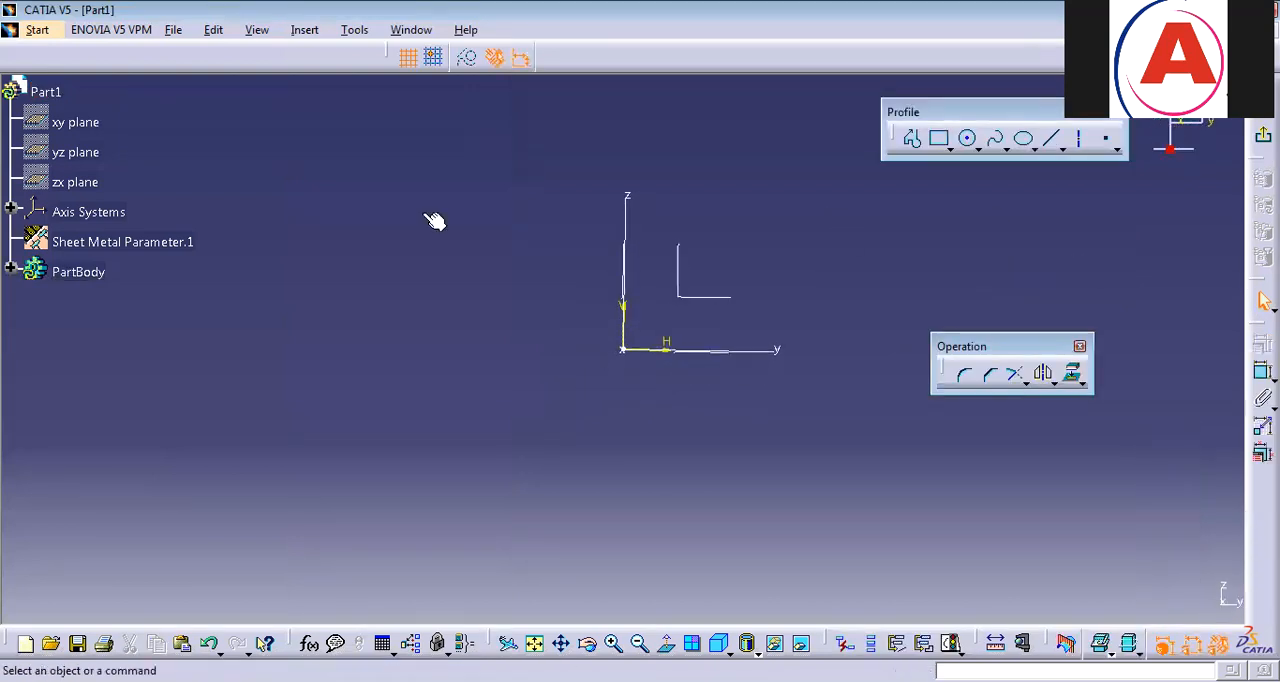
middle_drag(927, 228, 777, 222)
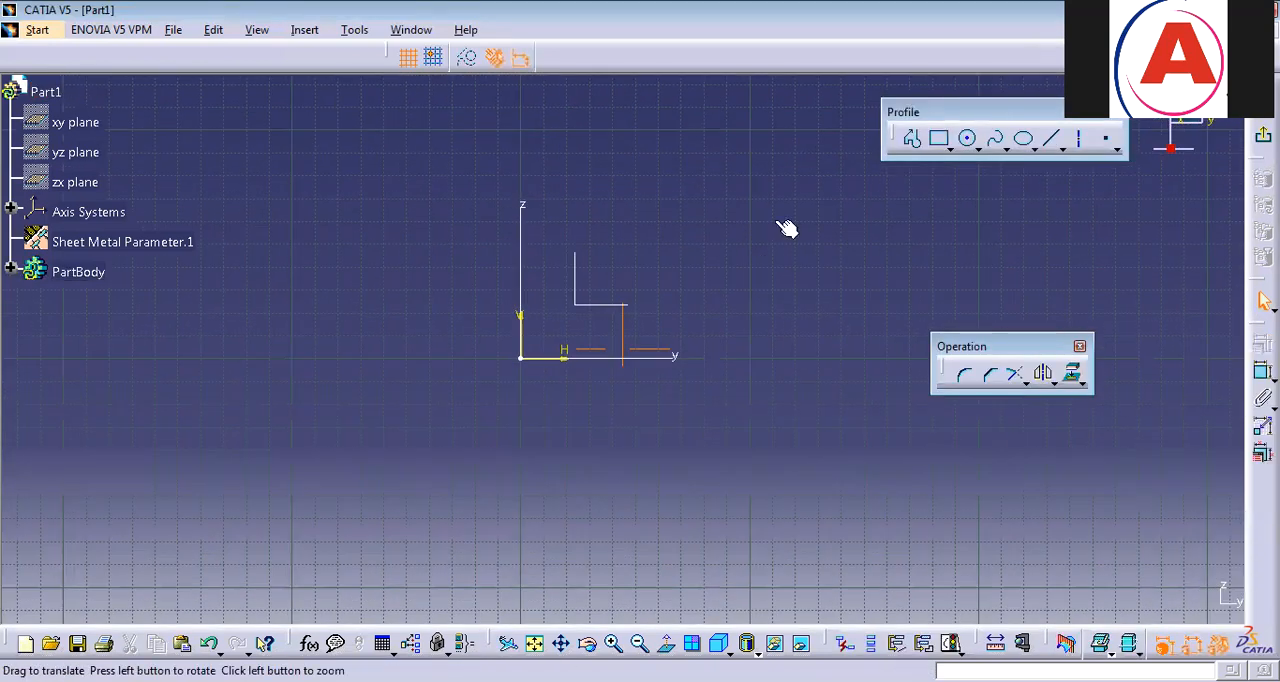
click(914, 141)
click(474, 140)
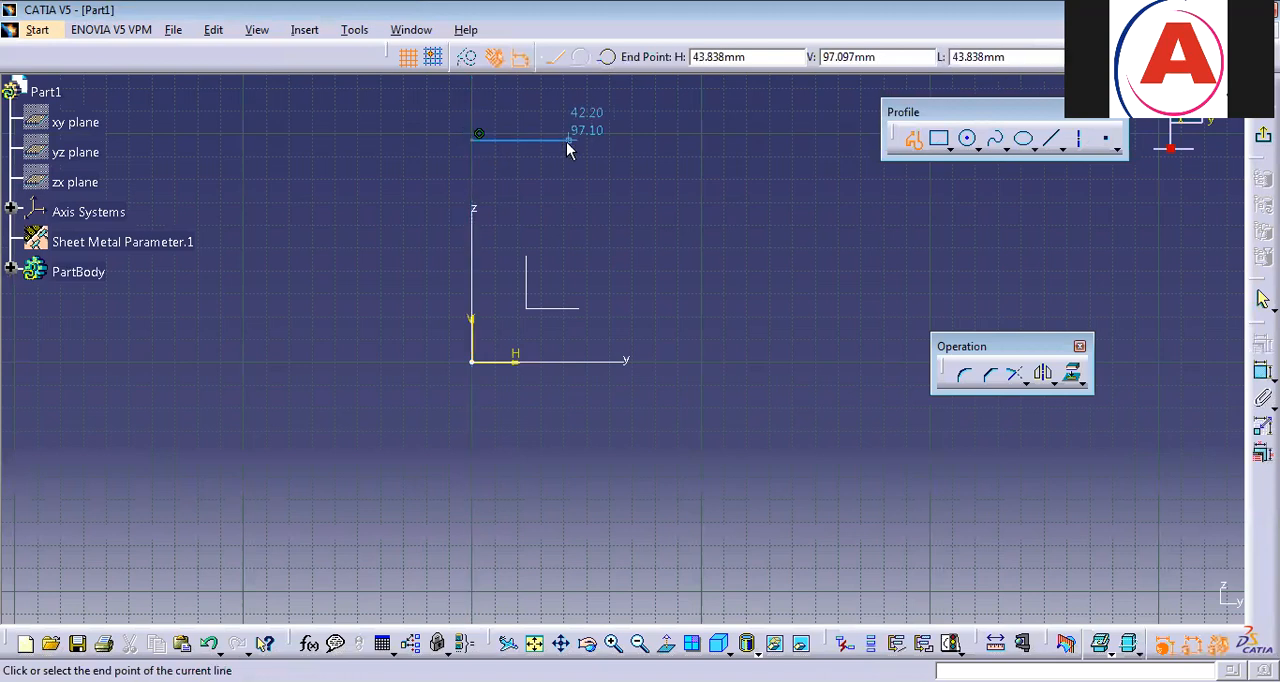
click(551, 140)
click(551, 196)
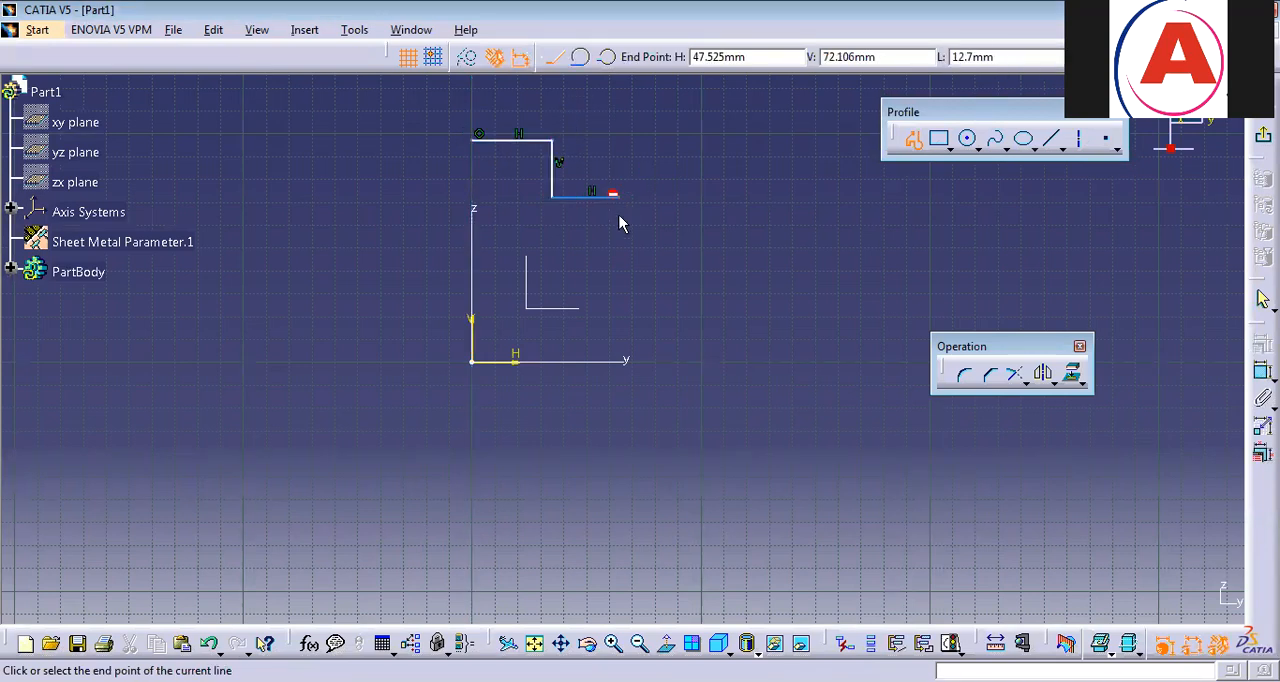
click(618, 262)
click(686, 262)
click(686, 316)
click(747, 316)
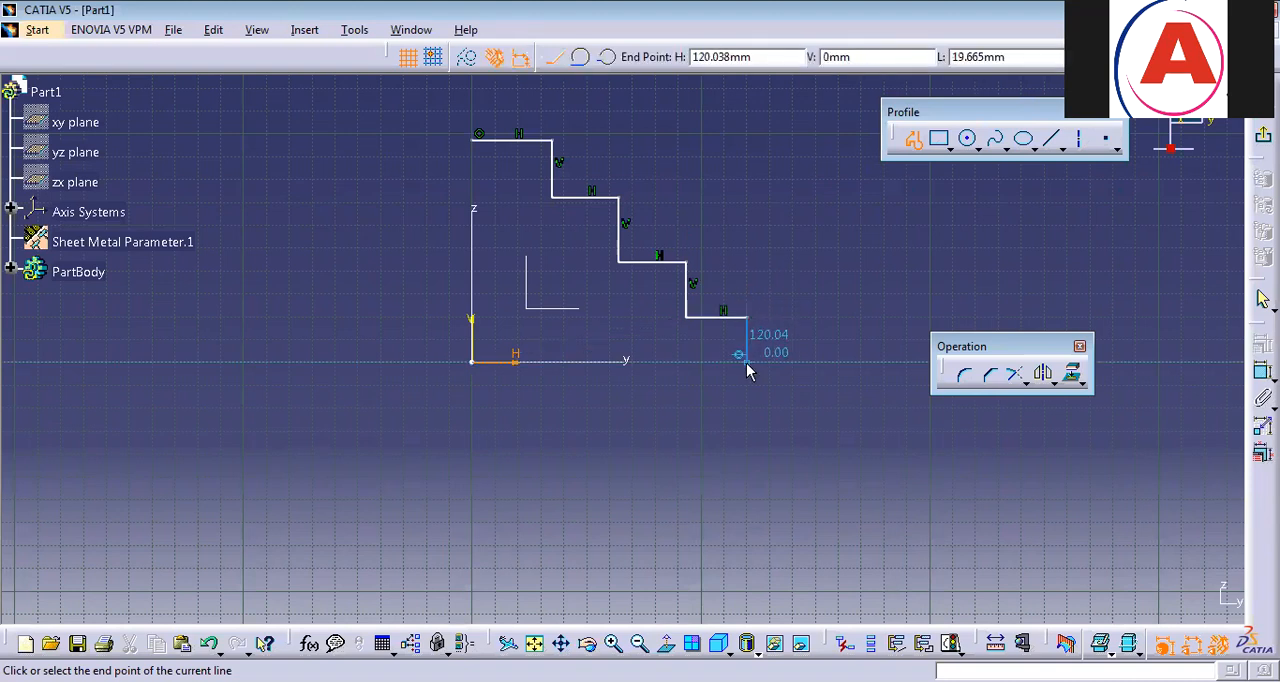
click(748, 358)
click(1263, 133)
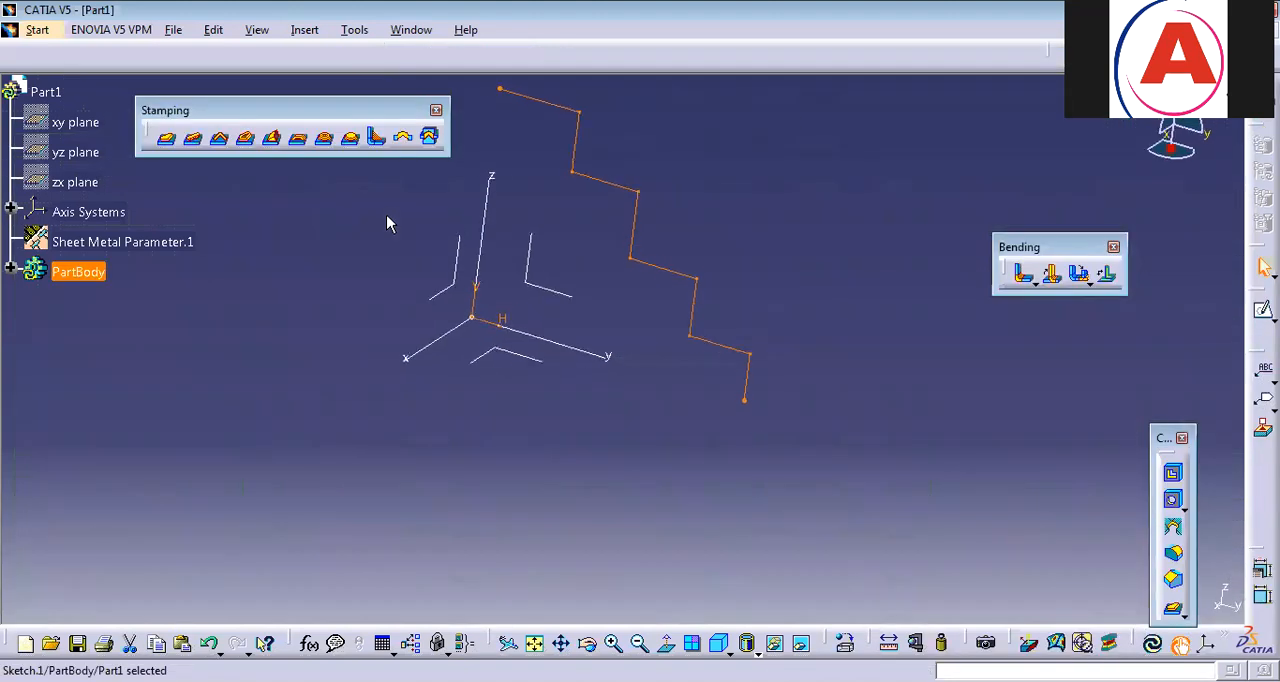
Extrude the staircase profile as a sheet metal wall with mirrored extent and a limit of 25 mm.
click(331, 271)
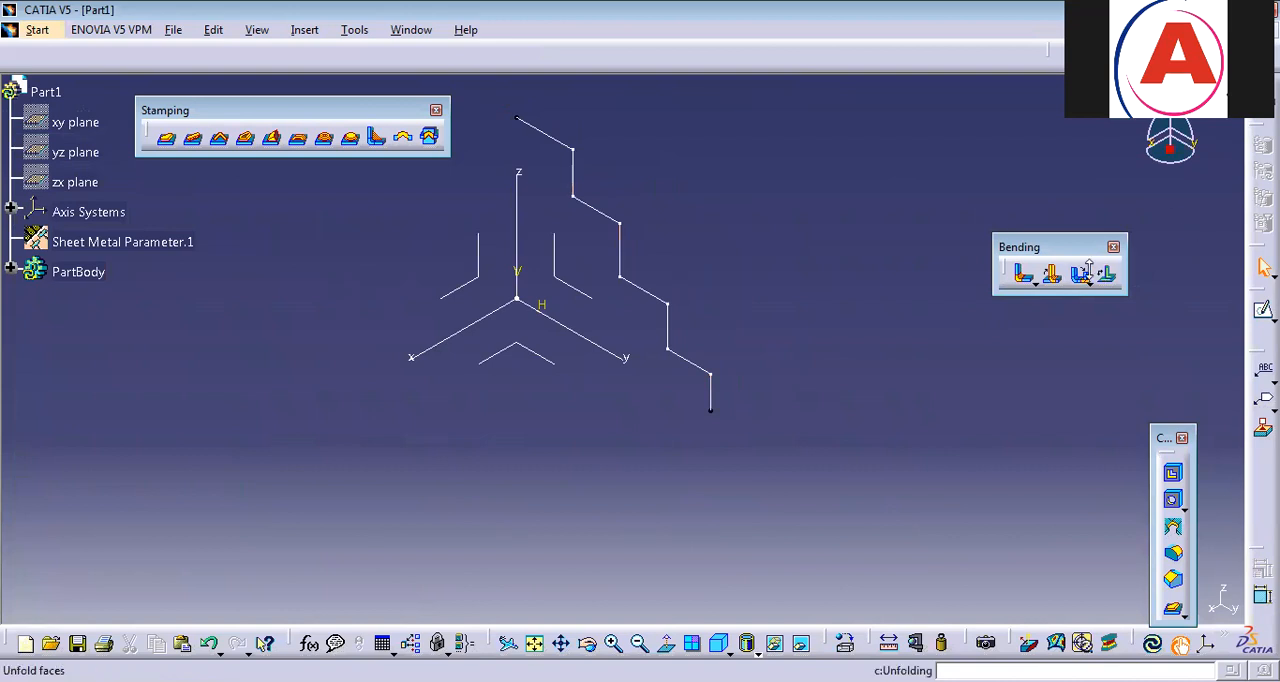
click(305, 32)
mouse_move(350, 346)
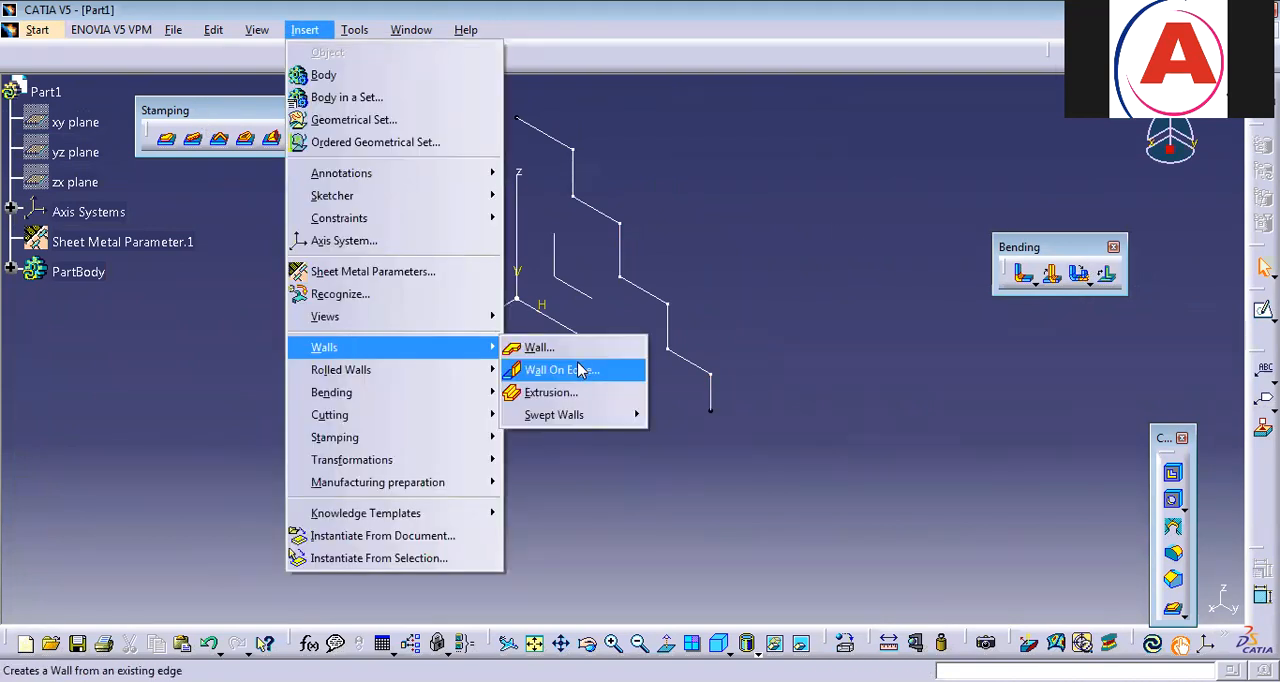
click(575, 391)
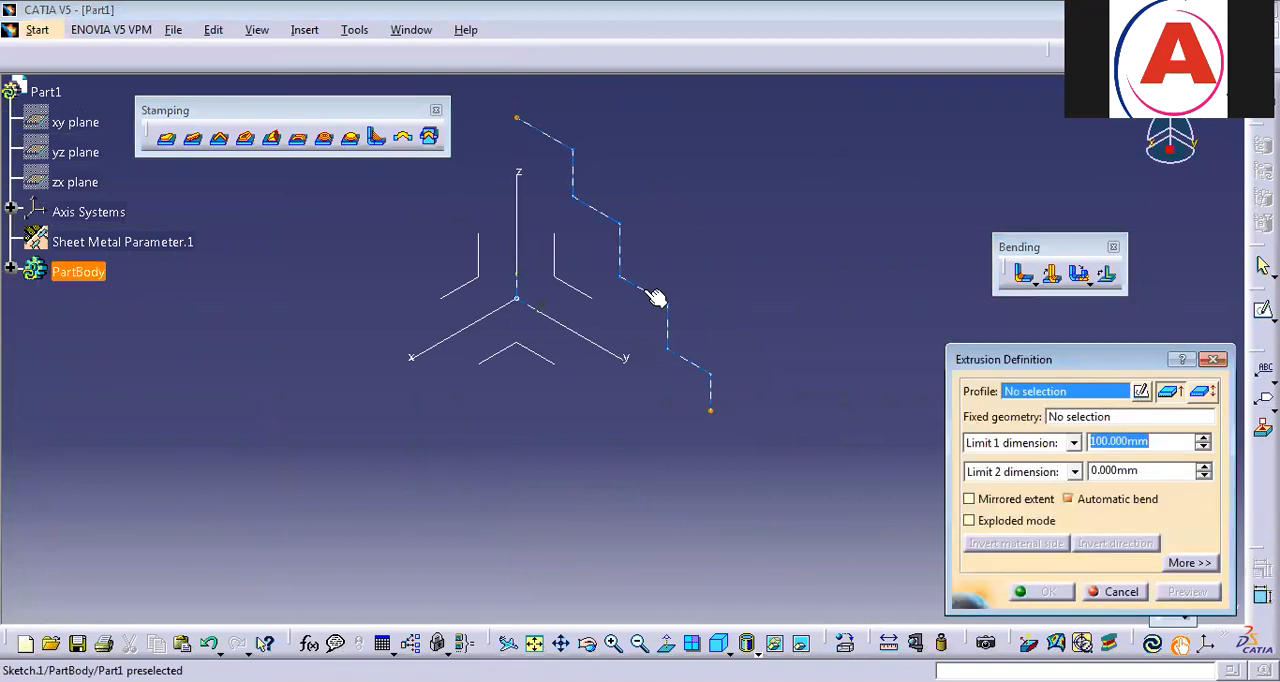
click(689, 402)
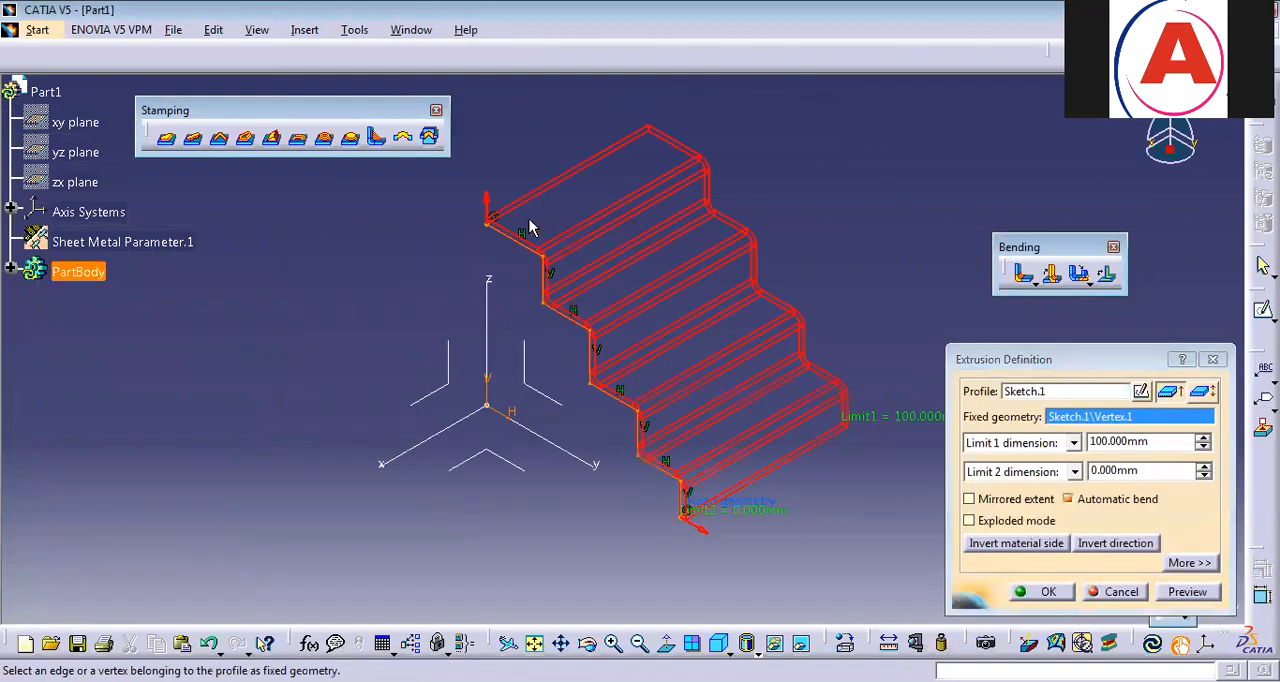
click(987, 500)
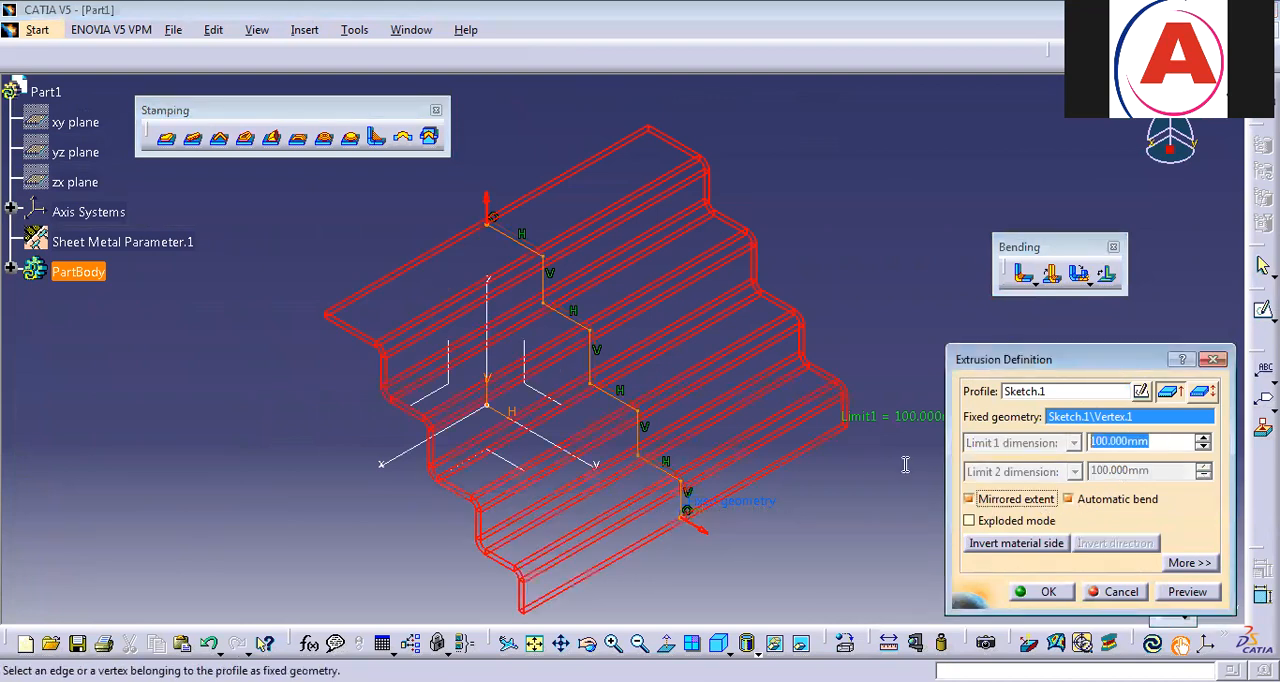
text(25)
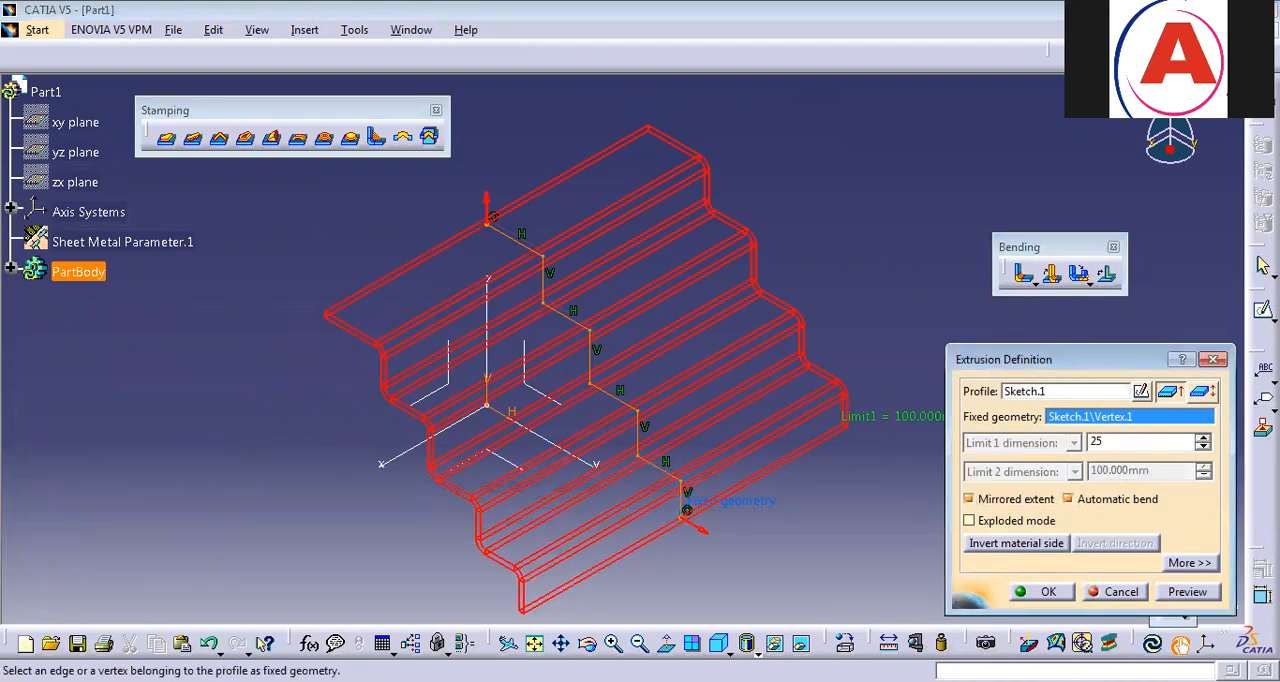
key(Return)
click(866, 390)
Undo the staircase extrusion and its sketch, and restore the isometric view.
middle_drag(604, 480, 508, 276)
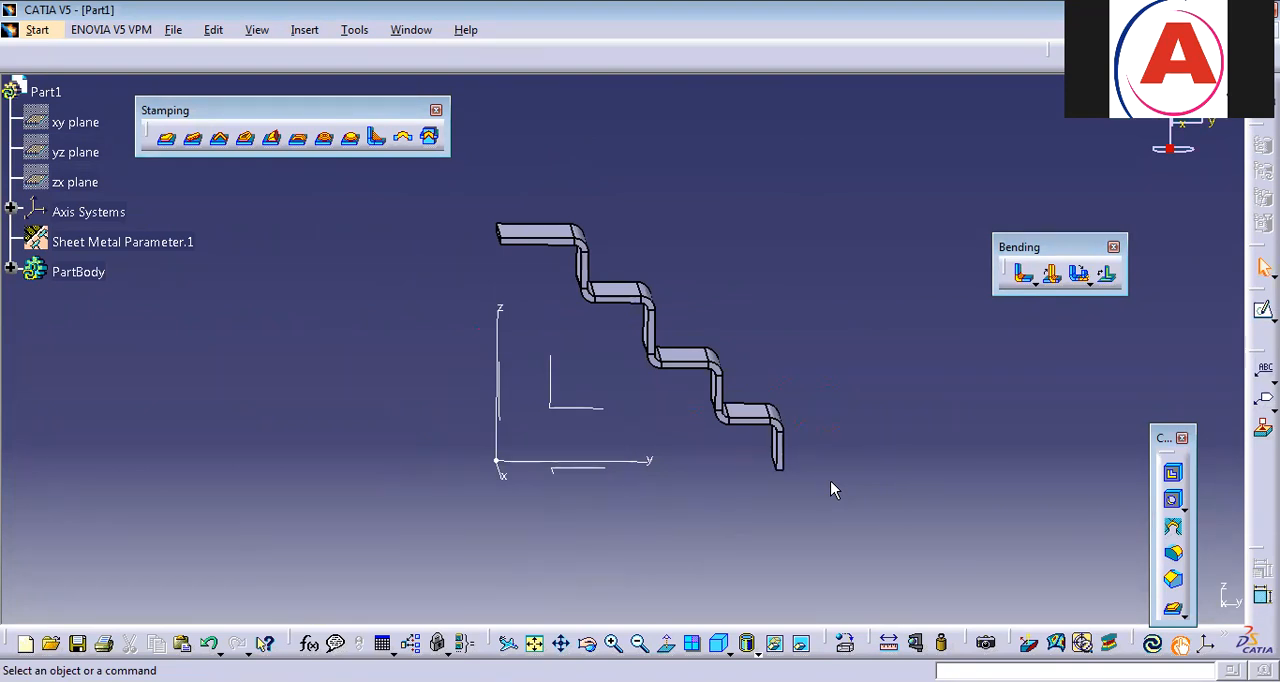
key(ctrl+z)
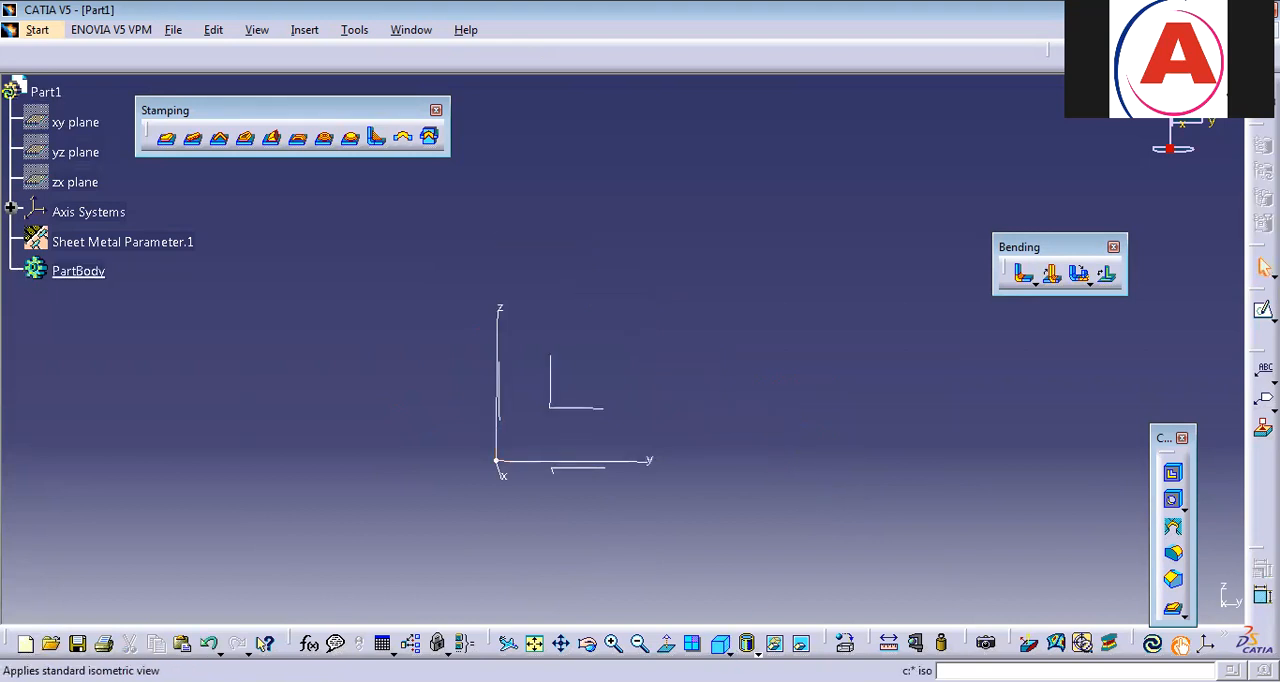
click(719, 643)
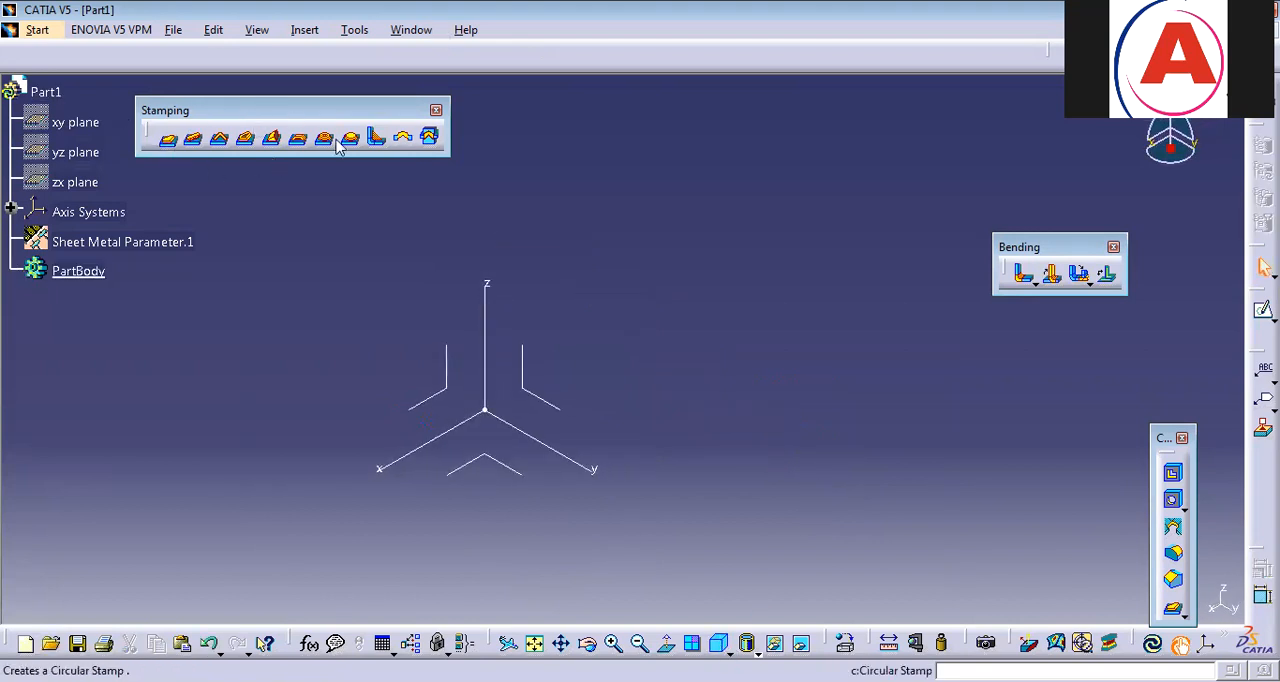
click(305, 30)
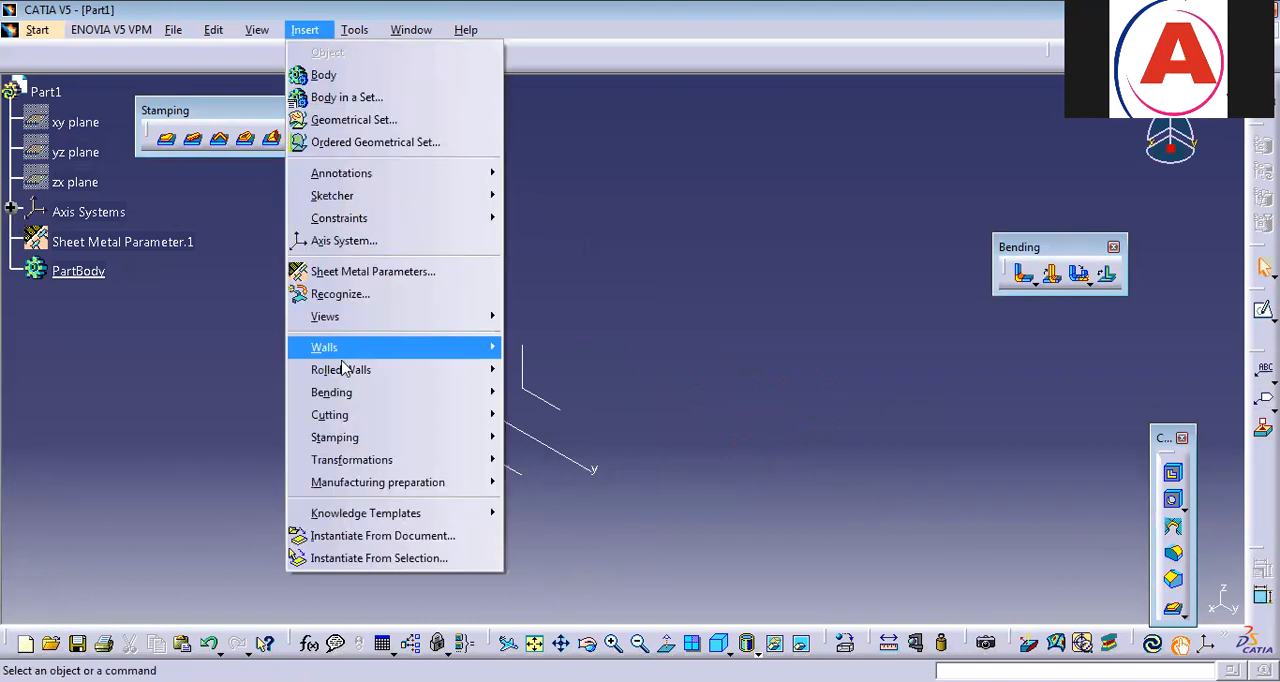
mouse_move(347, 381)
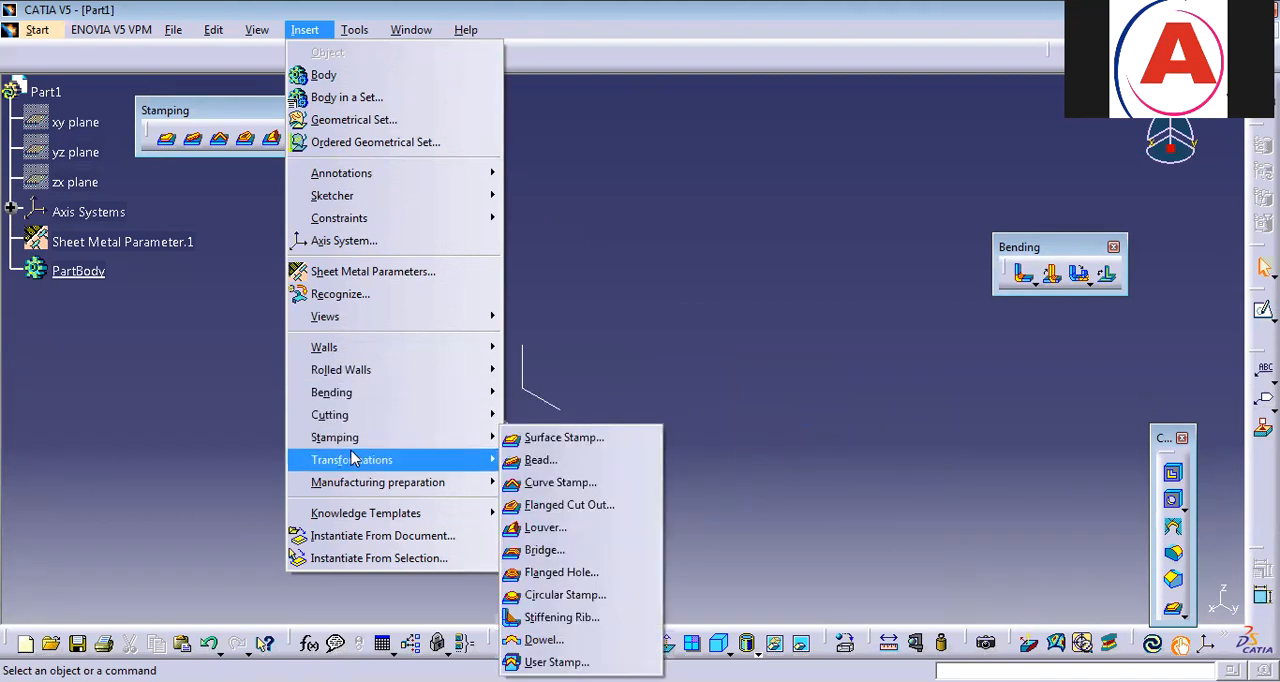
mouse_move(355, 468)
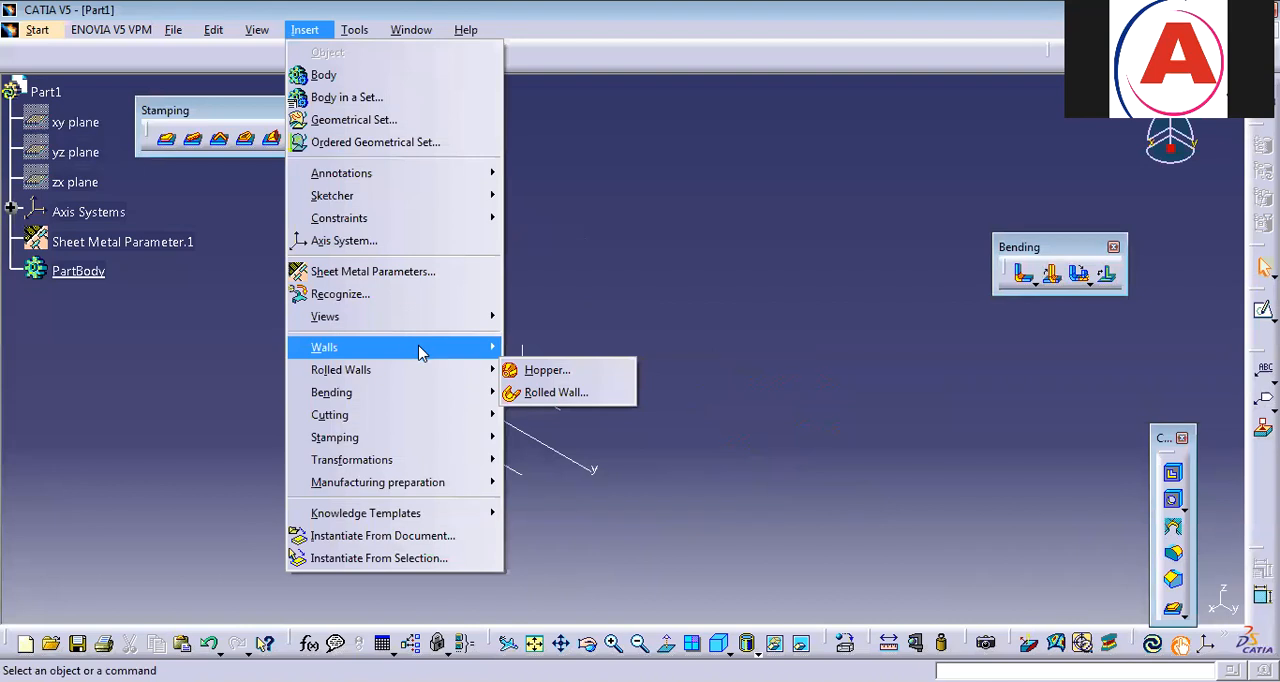
click(255, 477)
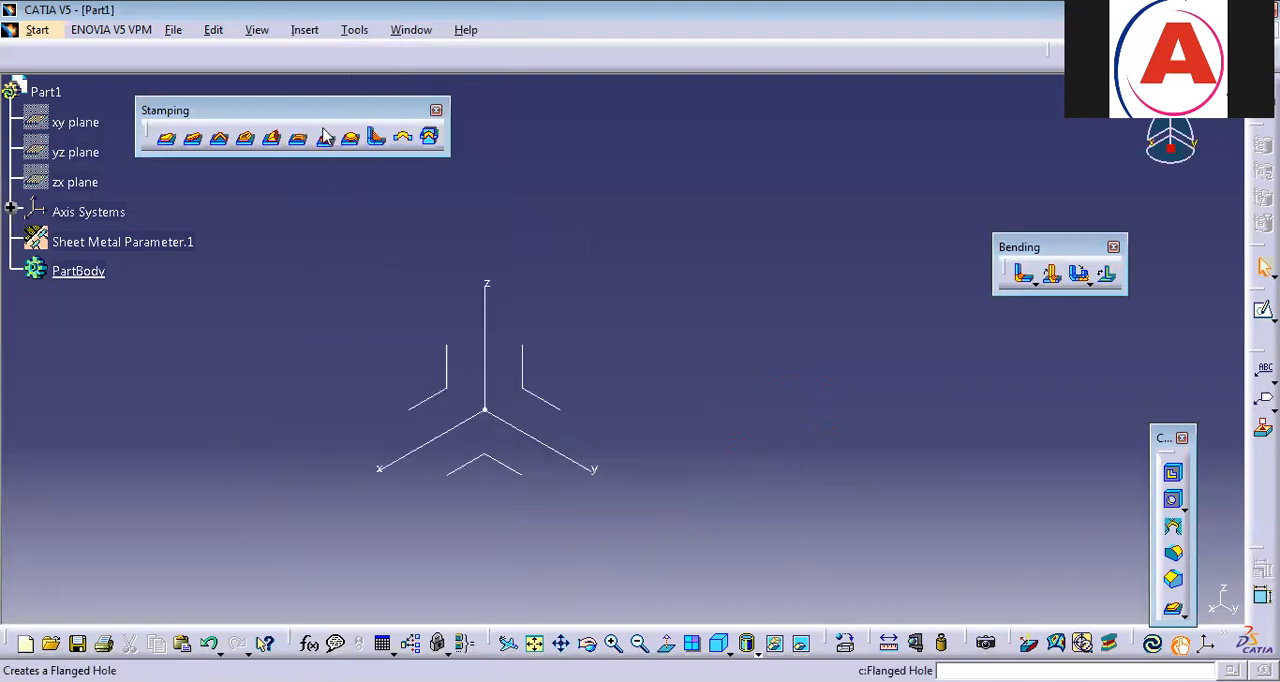
Sketch a centered rectangle about the origin on the xy plane, longer along x than y, and finish the sketch.
click(485, 456)
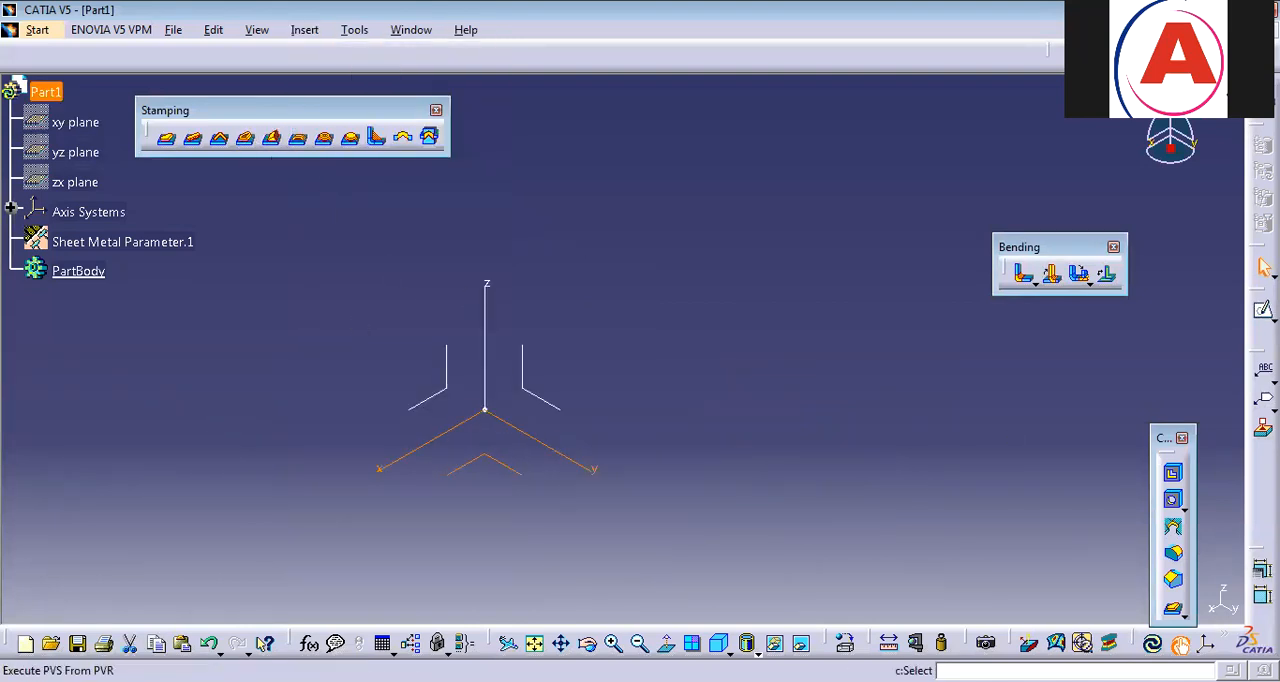
click(1263, 309)
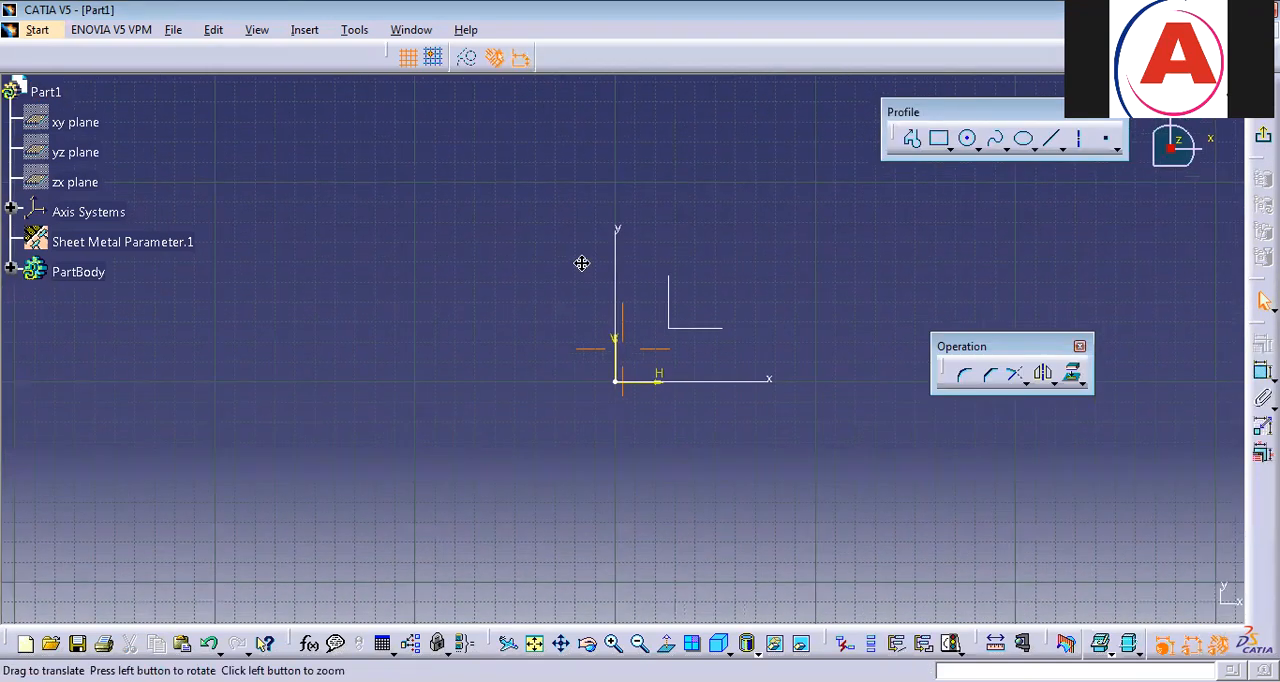
click(950, 150)
click(1160, 162)
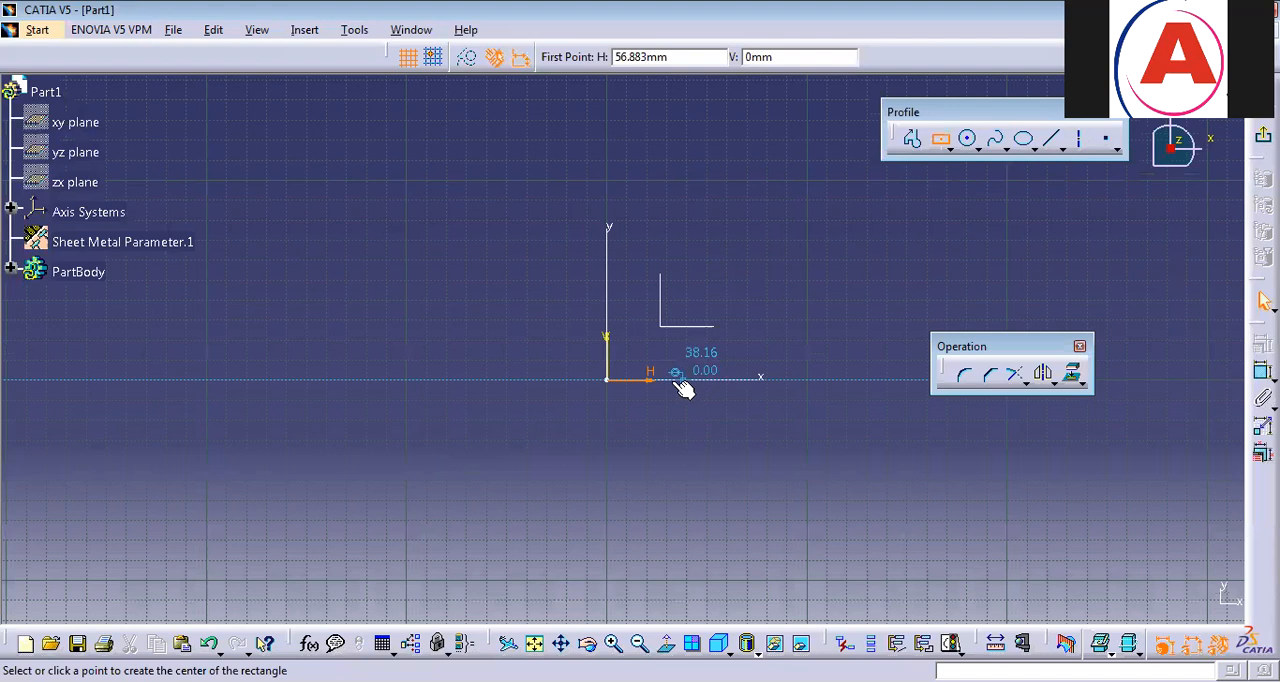
click(607, 379)
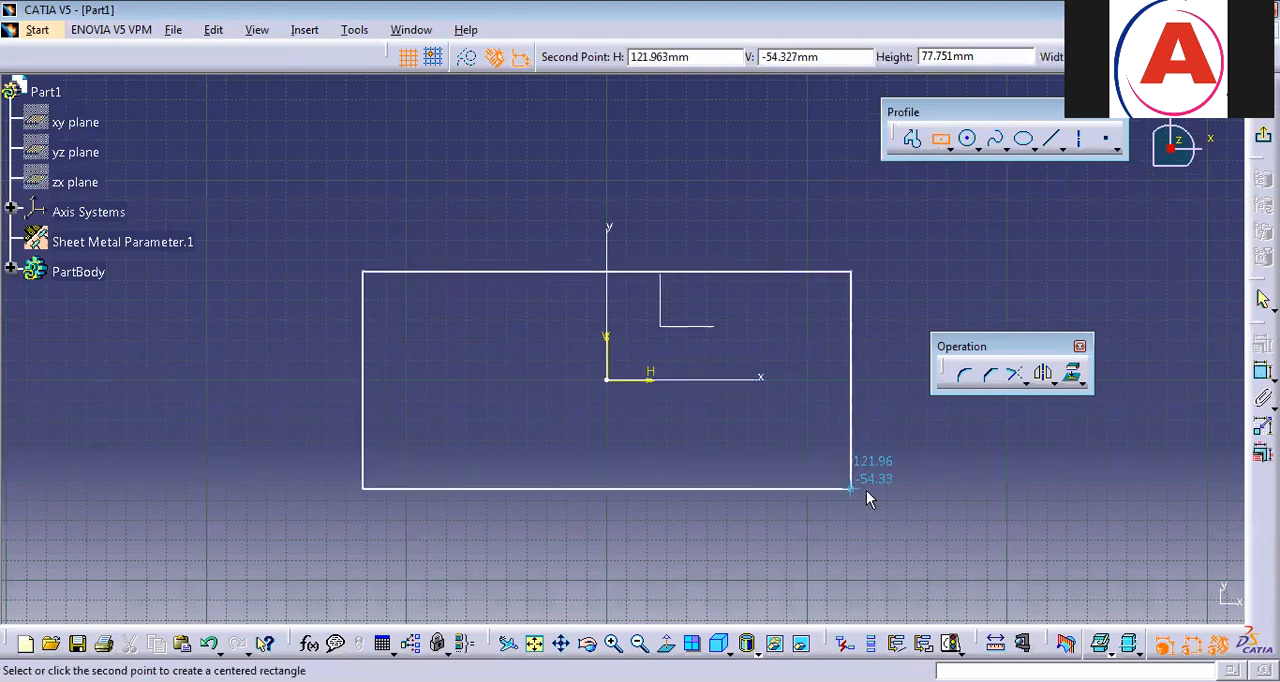
click(872, 487)
click(1263, 300)
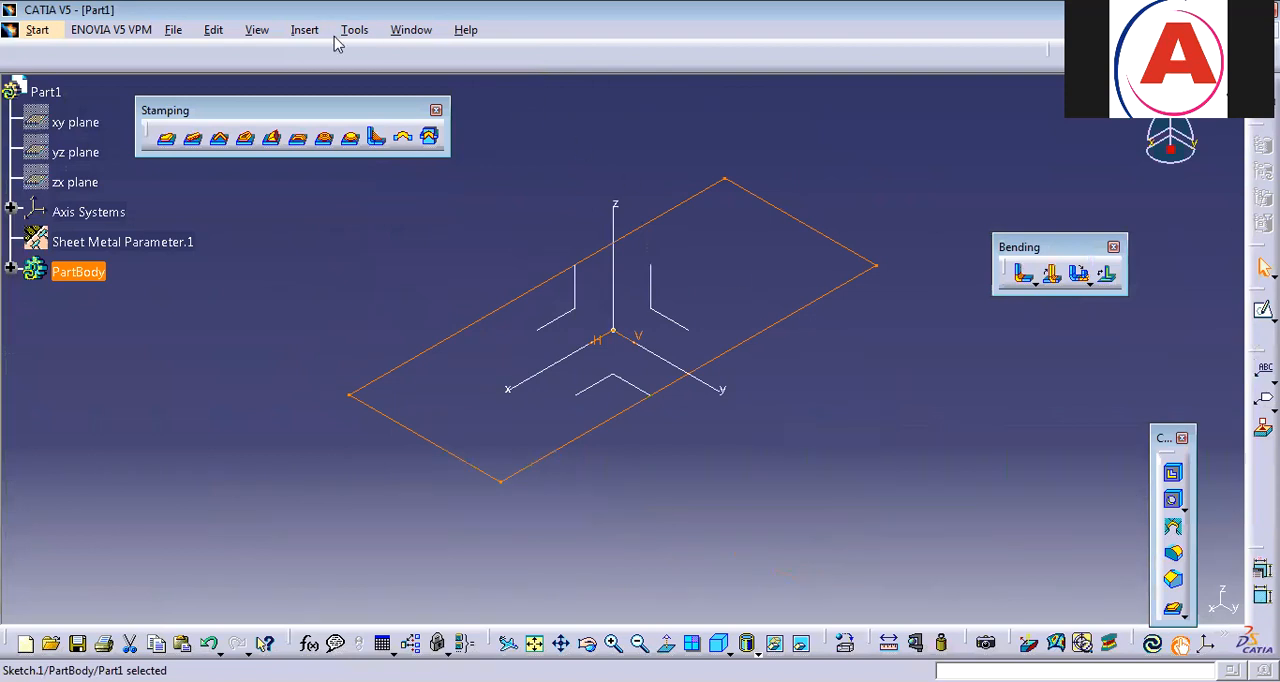
Create a flat sheet metal wall from the rectangle sketch.
click(304, 29)
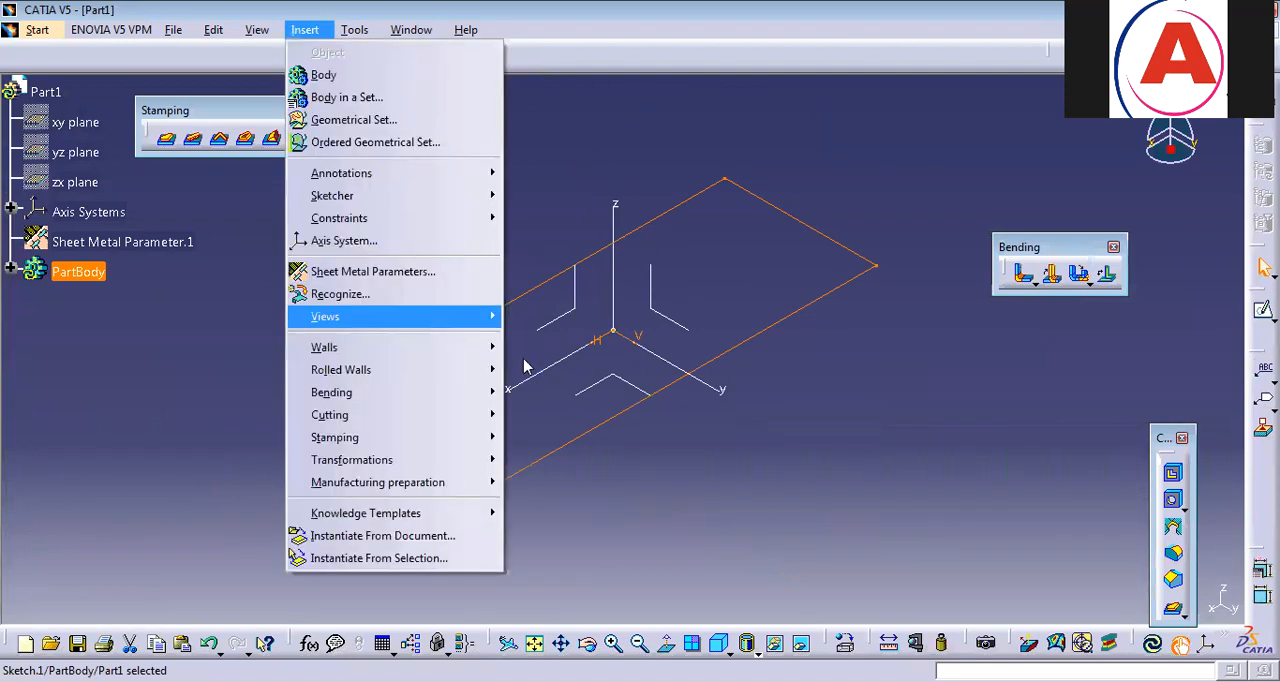
click(600, 345)
click(1045, 600)
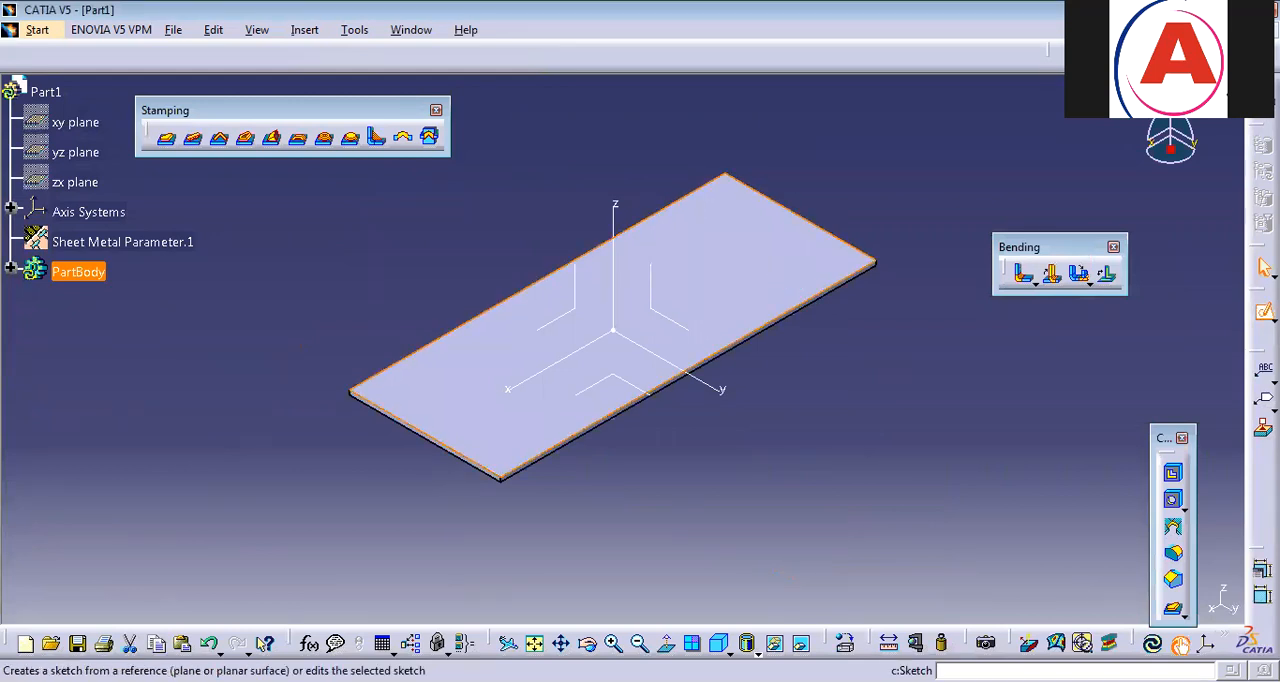
Start a sketch on the plate's top face and draw a narrow upright centered rectangle on the horizontal axis near the plate's negative-x end.
click(1263, 309)
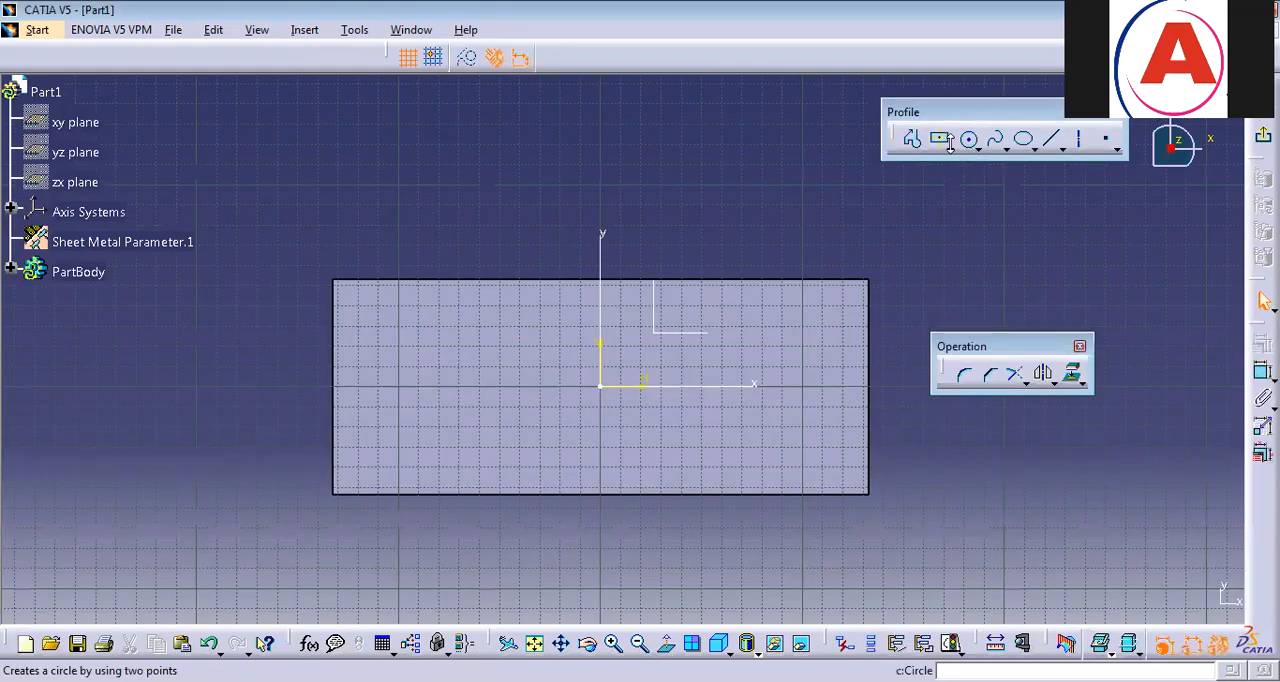
click(940, 138)
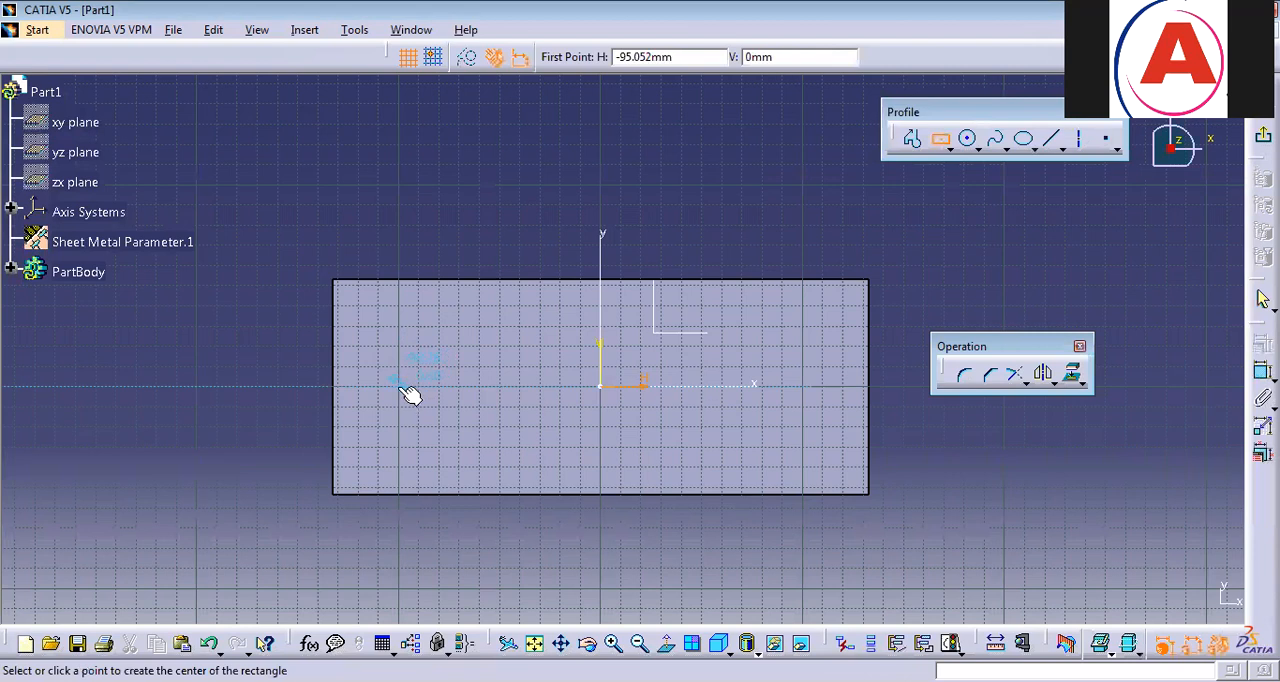
click(408, 380)
click(423, 433)
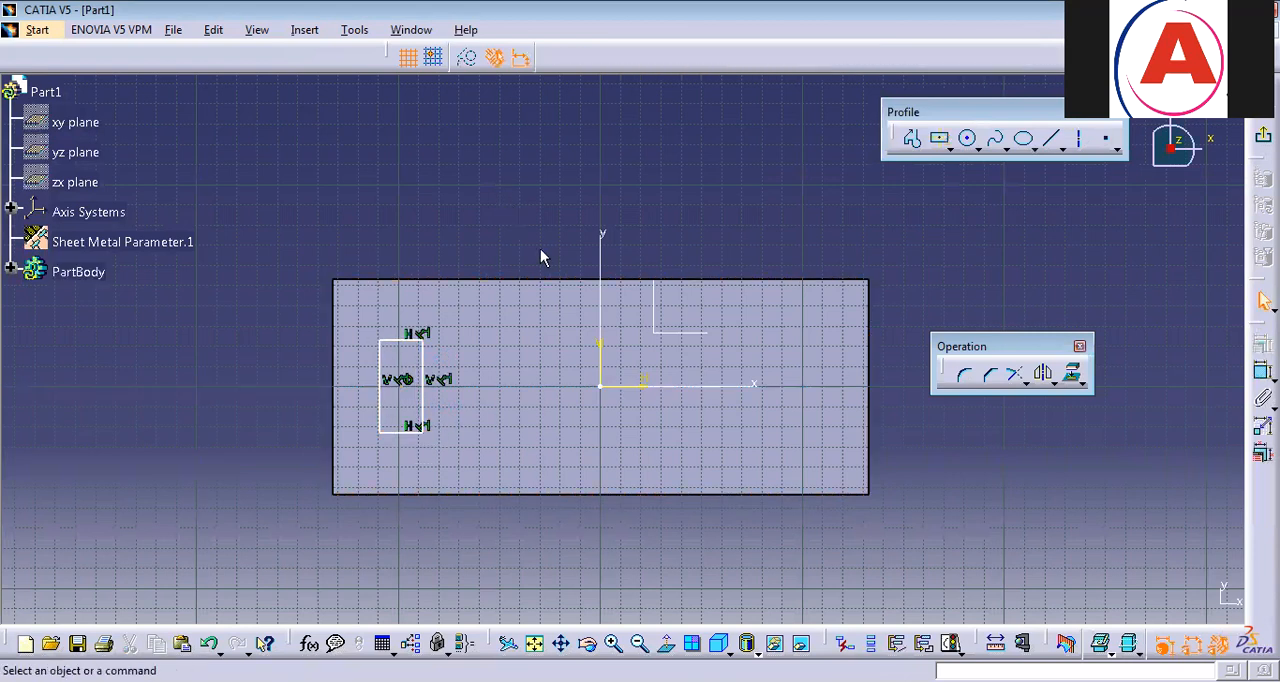
Finish the rectangle sketch and sketch a vertical line on the plate's top face near the positive-x end, starting at about H 110 mm, V 25 mm.
click(1052, 148)
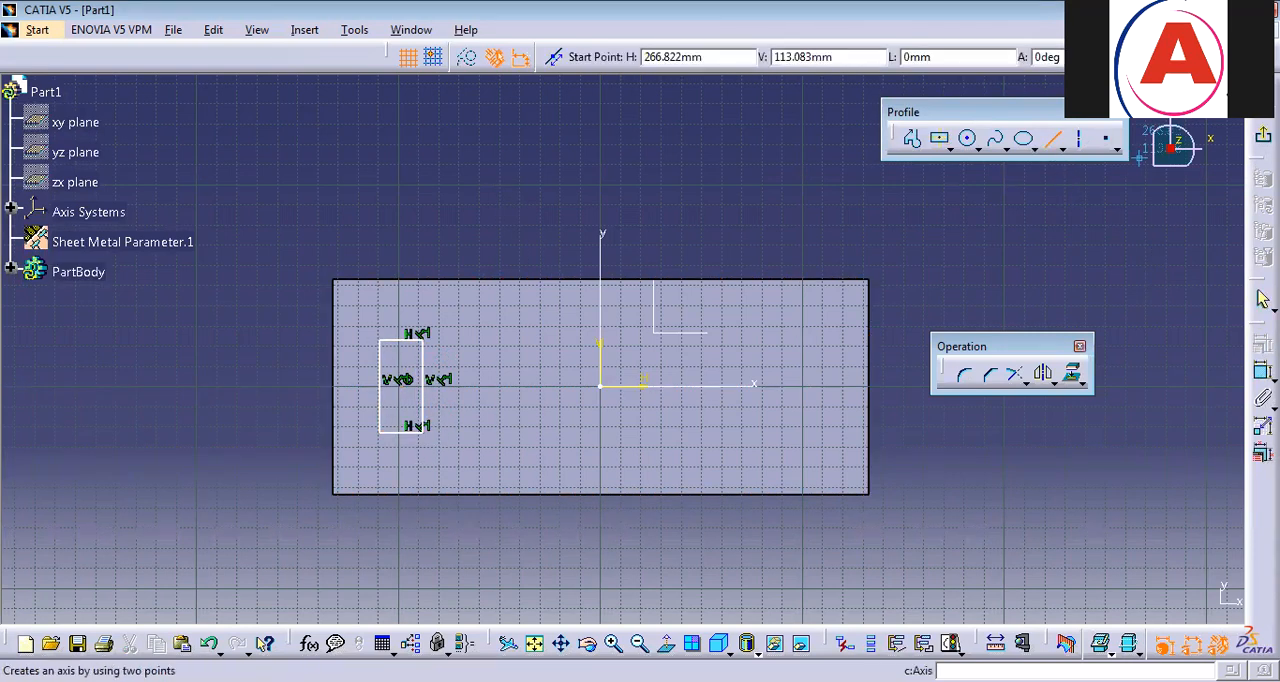
click(1263, 135)
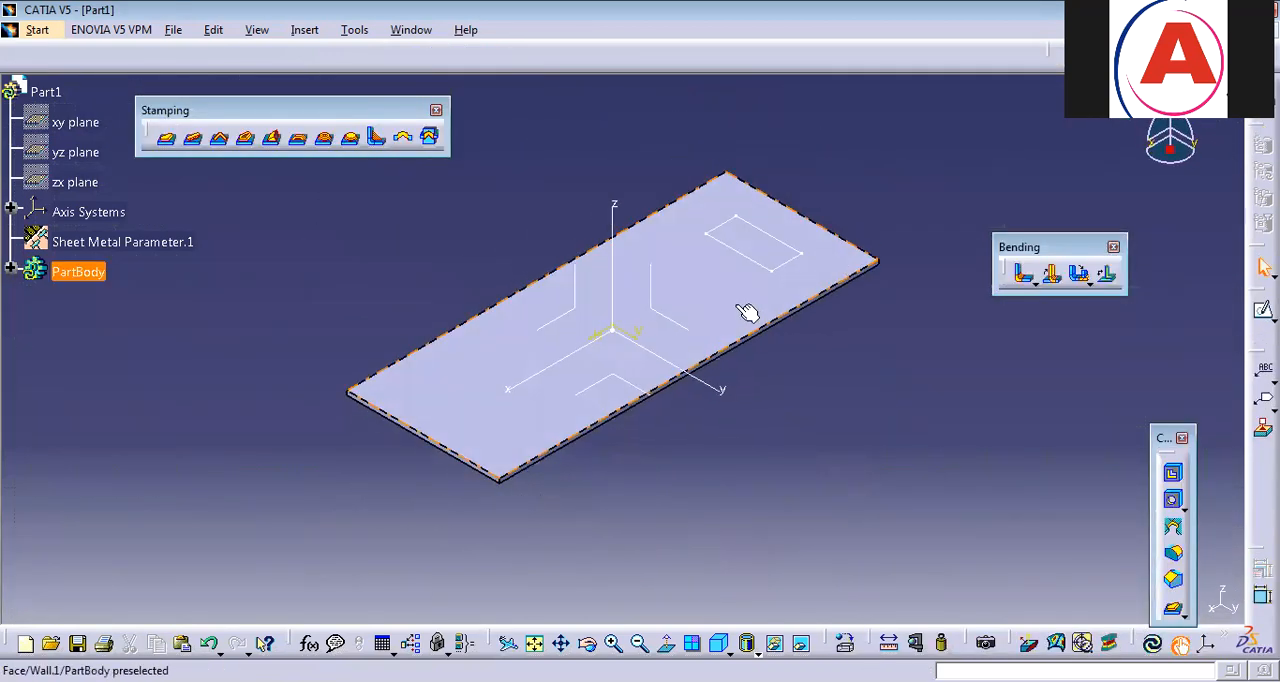
click(1263, 309)
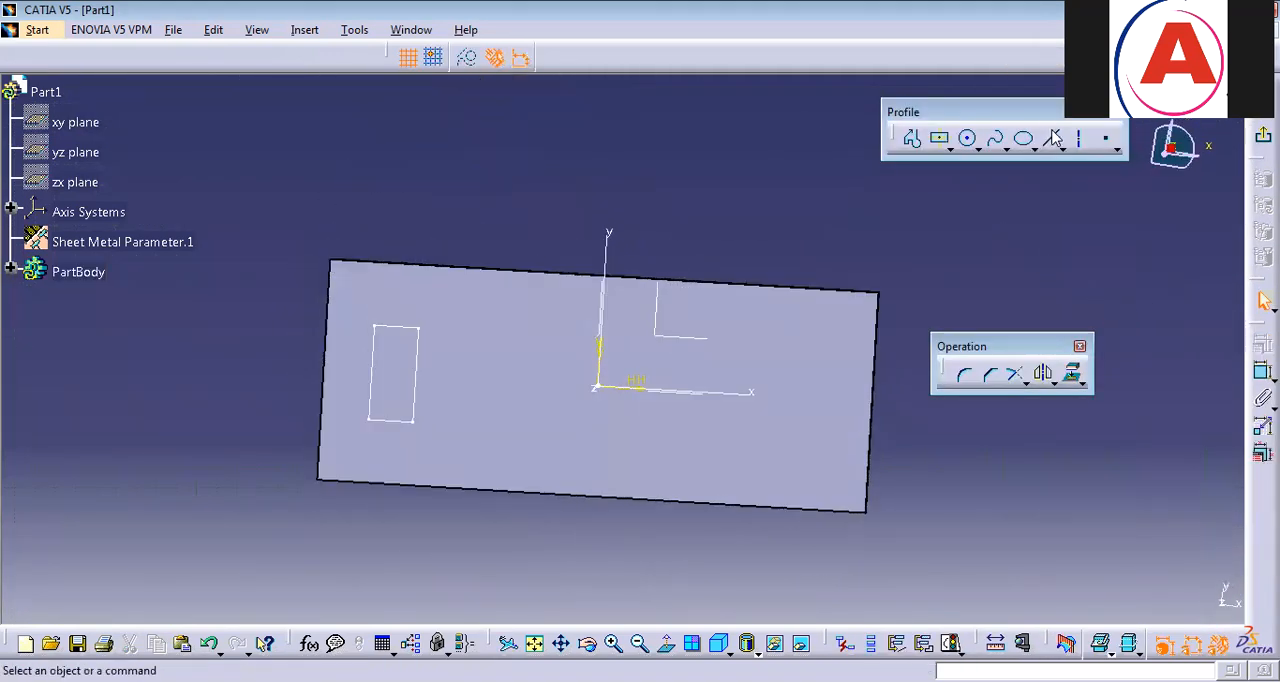
click(1052, 138)
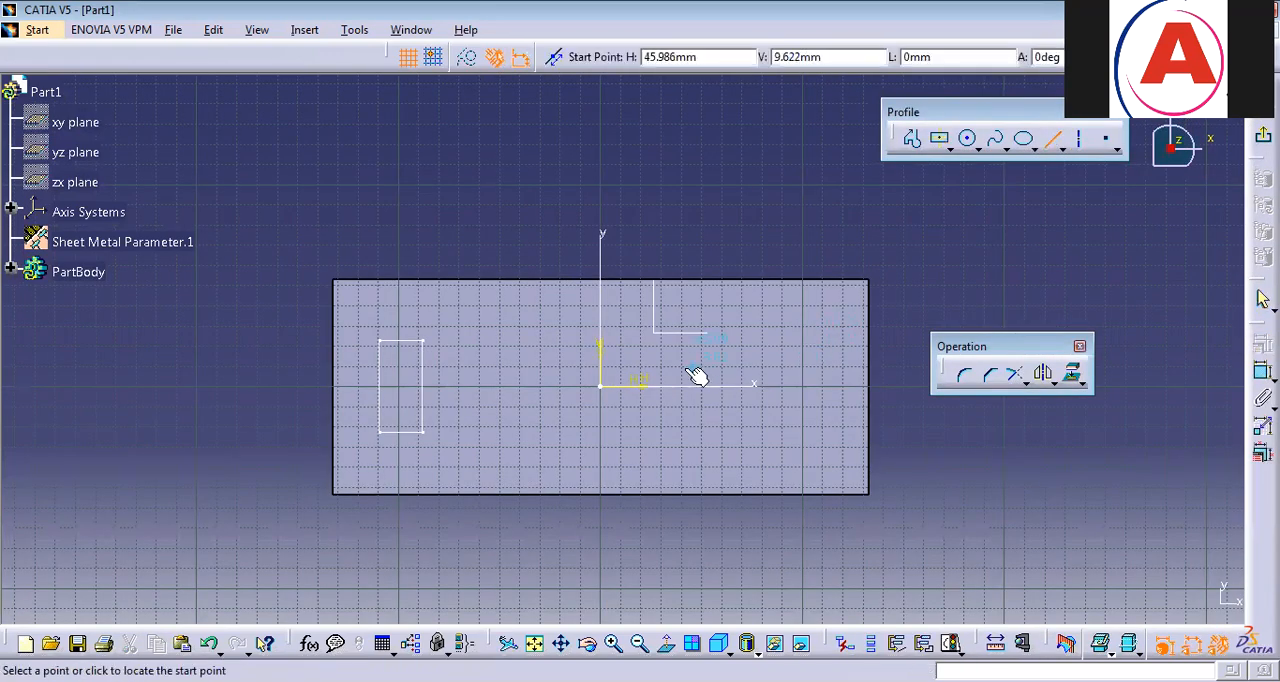
click(822, 337)
click(823, 433)
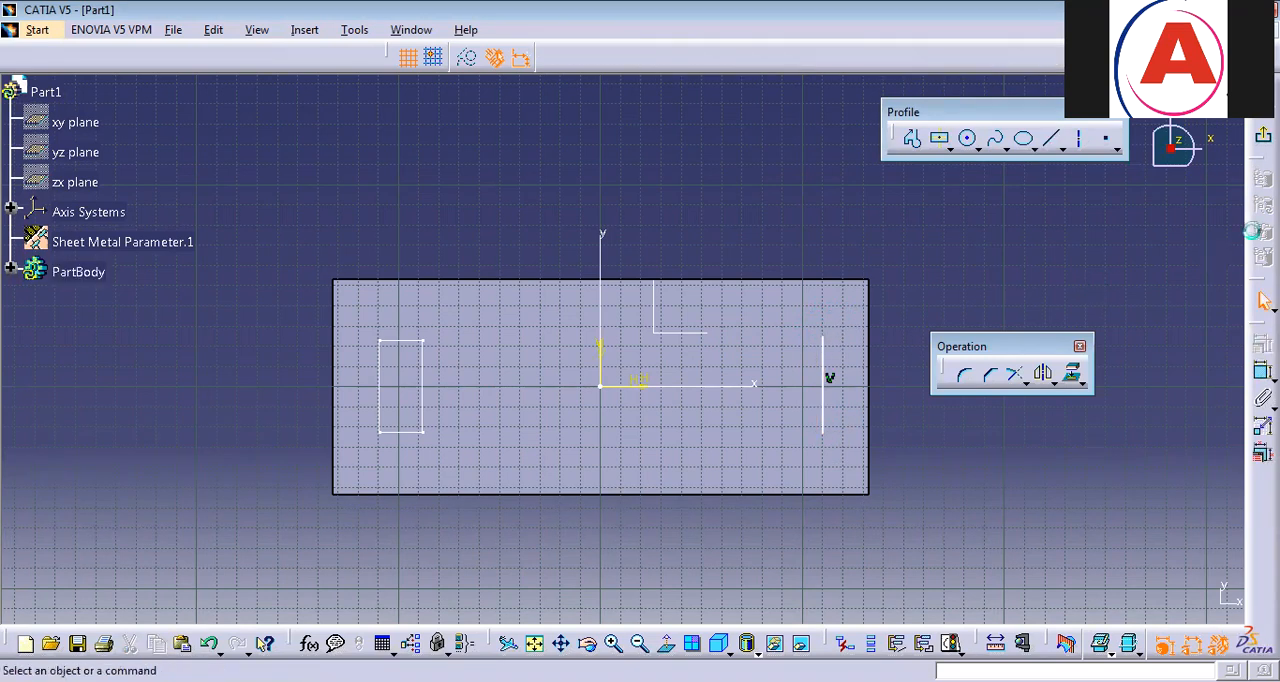
click(1263, 135)
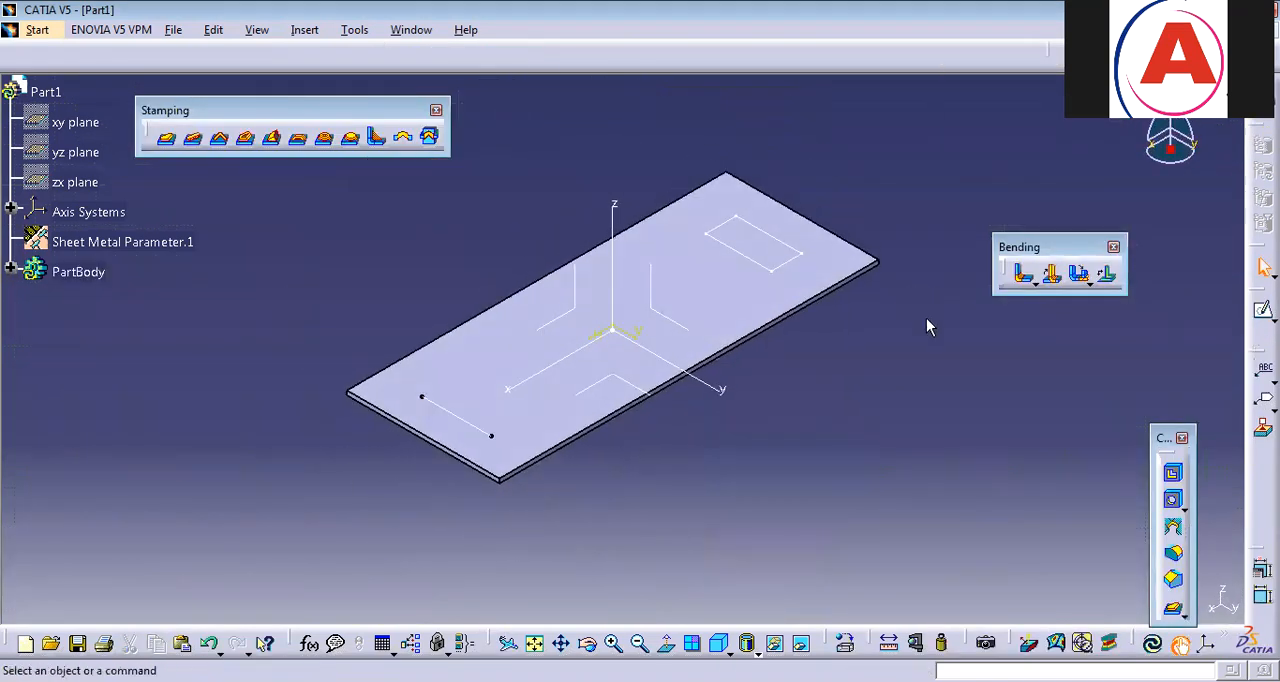
Create a point on the plate's top face at about H -29.5 mm, V -17 mm.
click(710, 303)
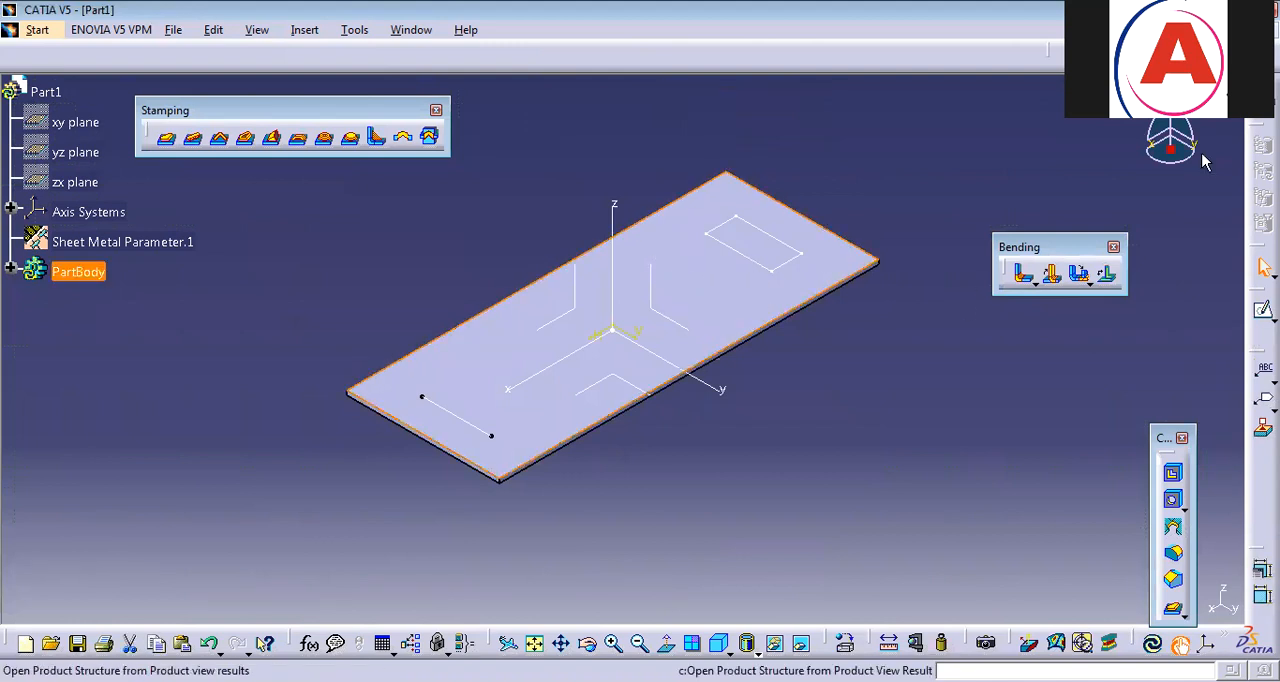
click(1071, 53)
click(632, 289)
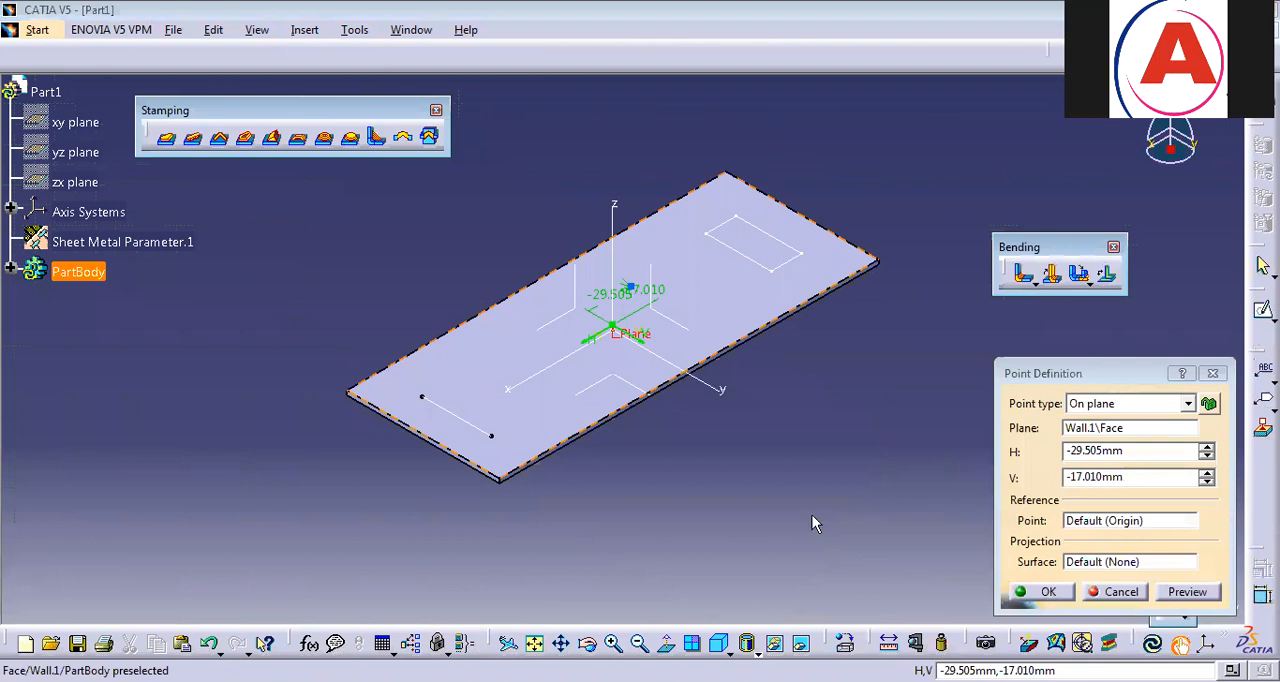
key(Return)
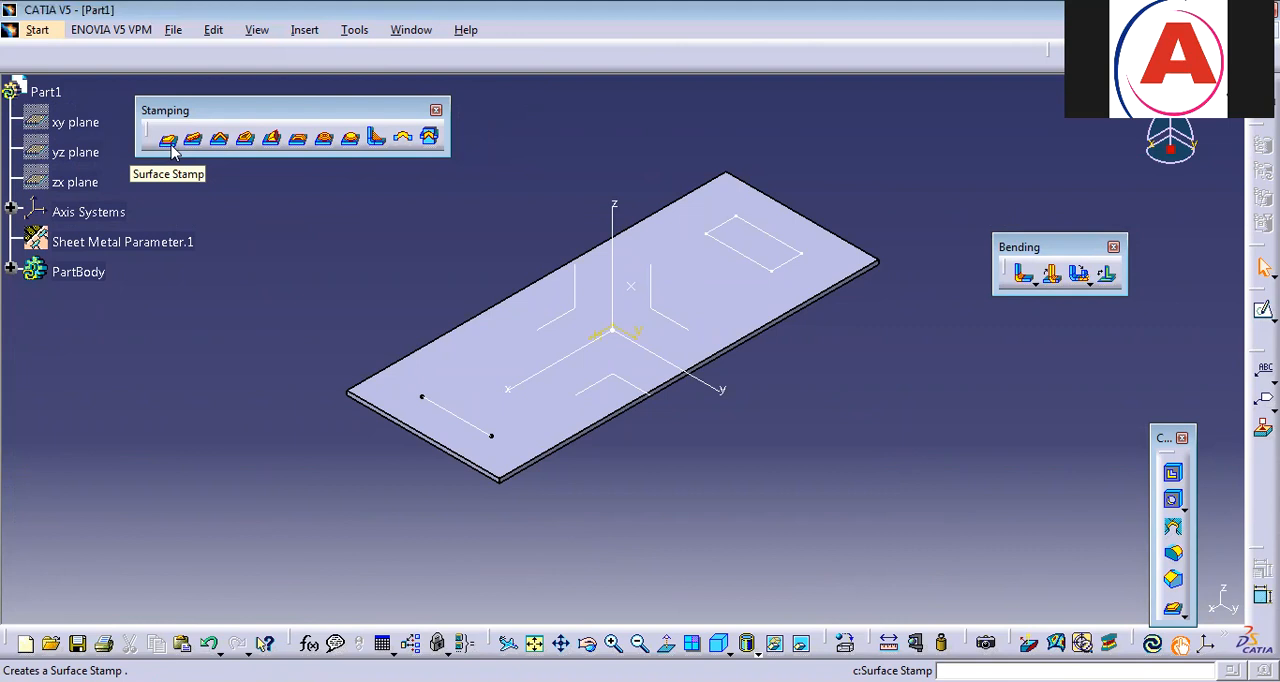
Create a surface stamp from the rectangle sketch with a 90° angle, 6 mm height, 2 mm radii R1 and R2 and a rounded die.
click(168, 140)
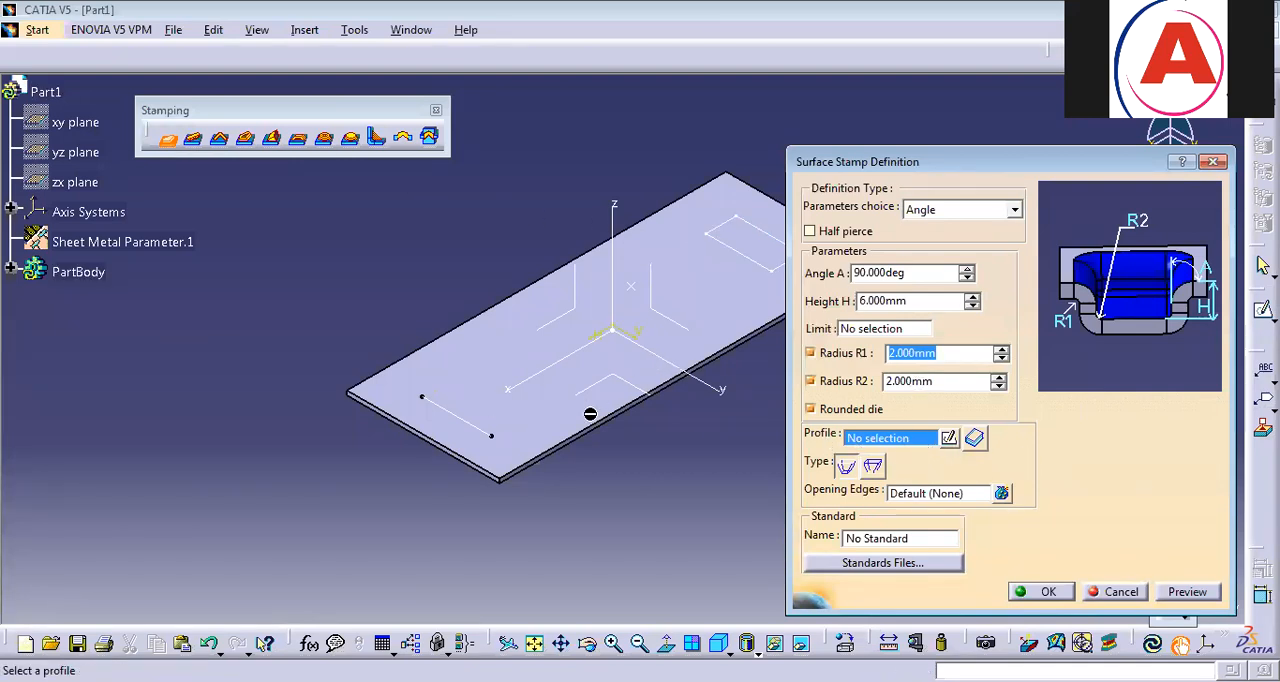
middle_drag(590, 414, 449, 445)
click(618, 300)
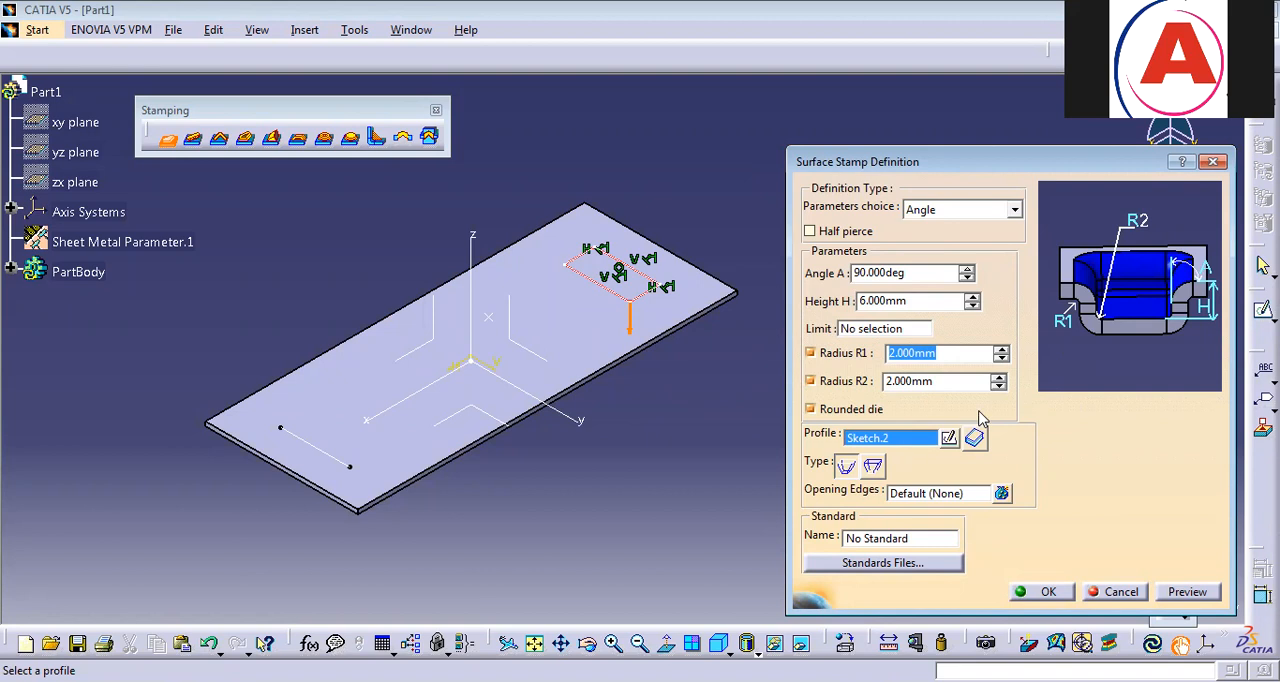
middle_drag(600, 484, 686, 372)
middle_drag(720, 515, 687, 350)
middle_drag(669, 508, 472, 348)
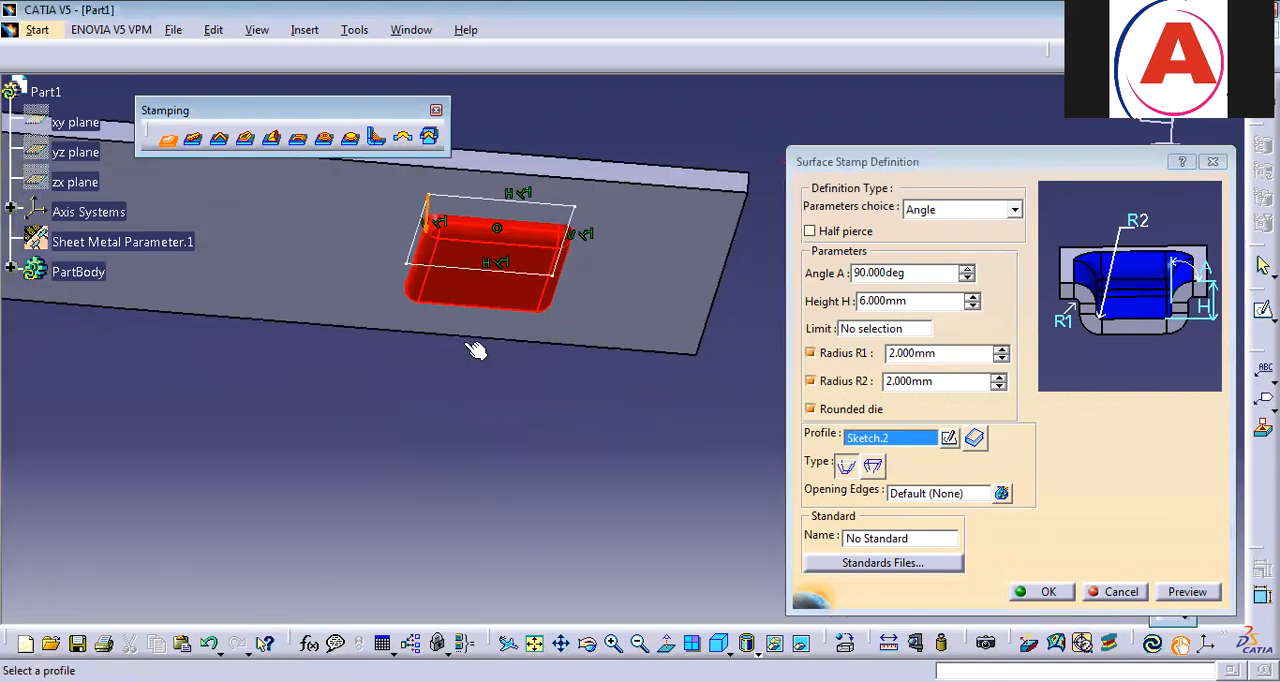
click(1048, 593)
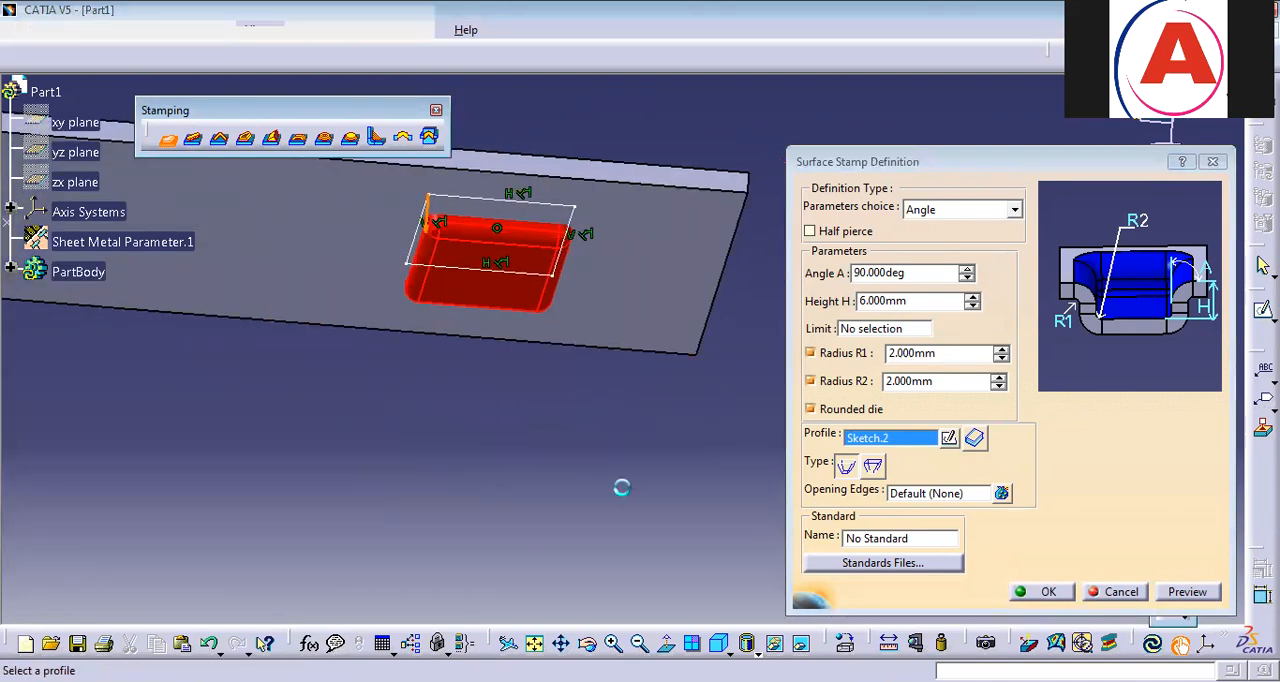
Inspect the surface stamp from above and in isometric view, and undo it.
middle_drag(592, 144, 775, 385)
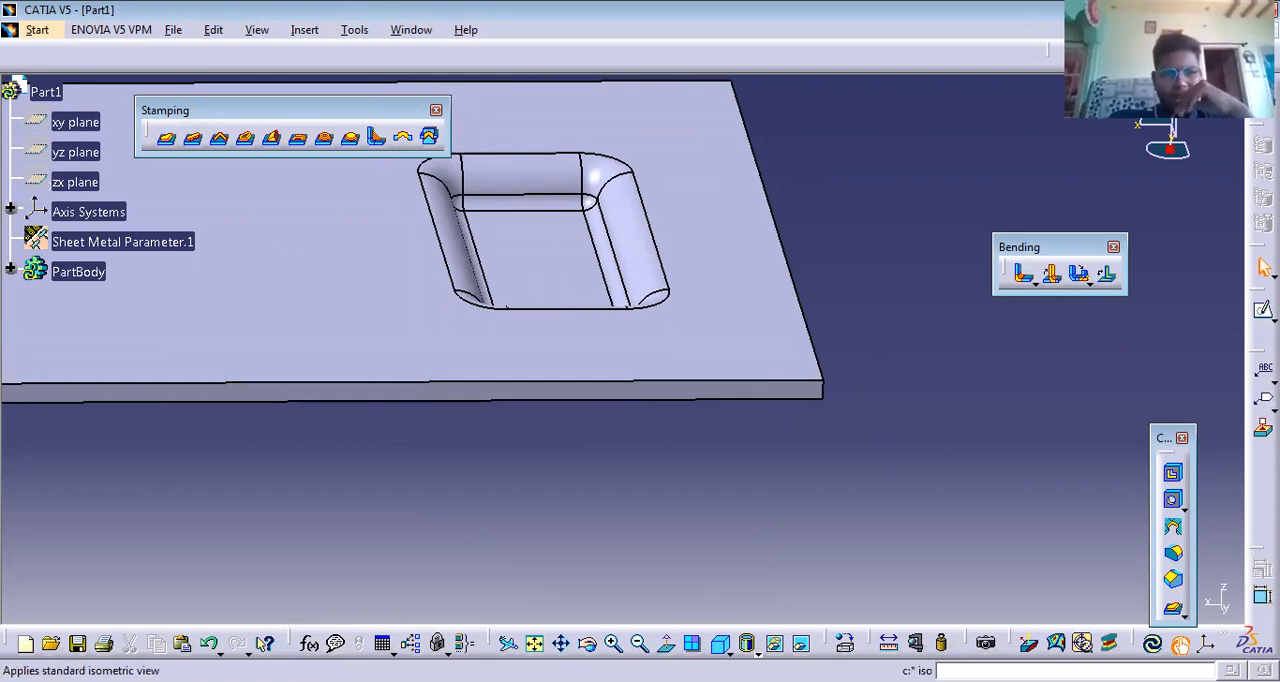
click(718, 643)
middle_drag(699, 320, 608, 326)
click(608, 326)
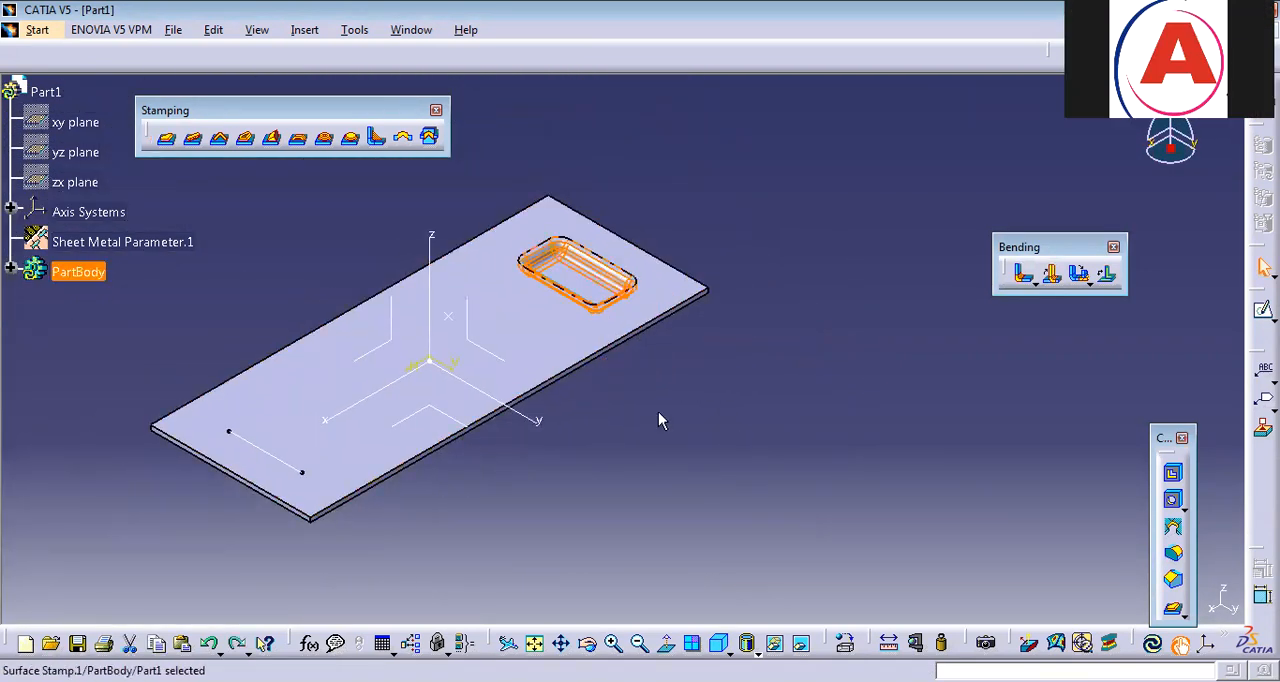
key(ctrl+z)
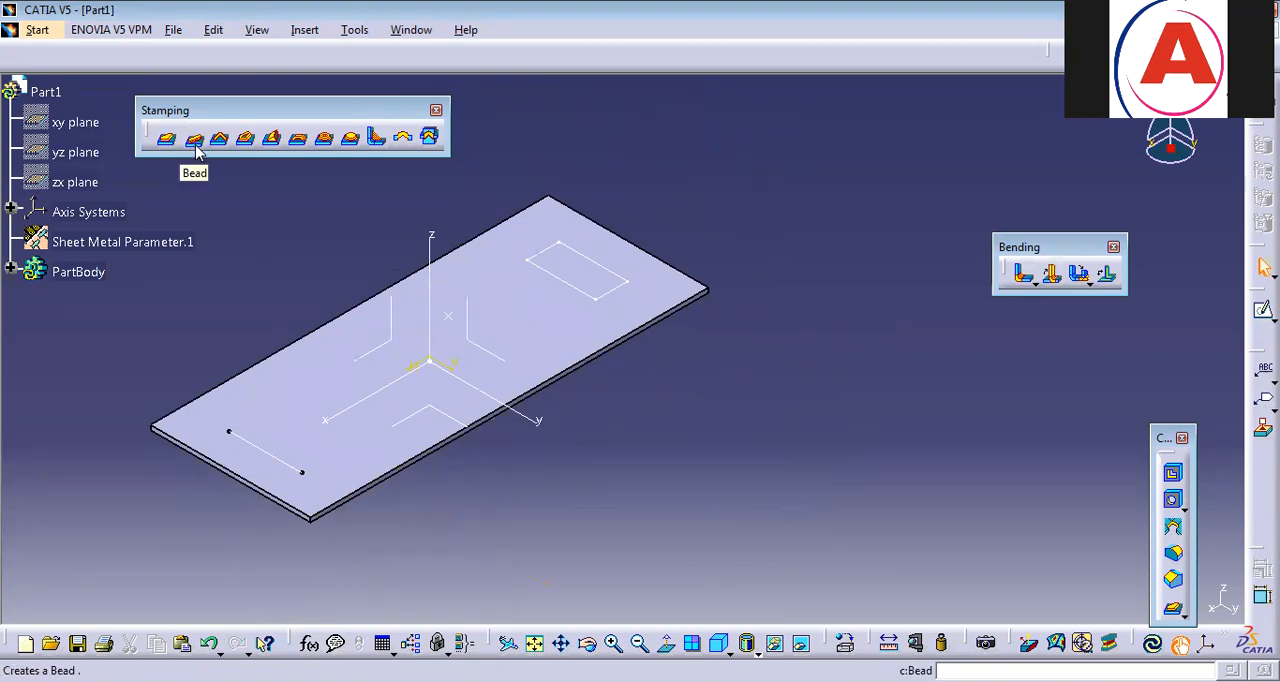
Try to create a bead using the closed rectangle sketch as its profile.
click(193, 138)
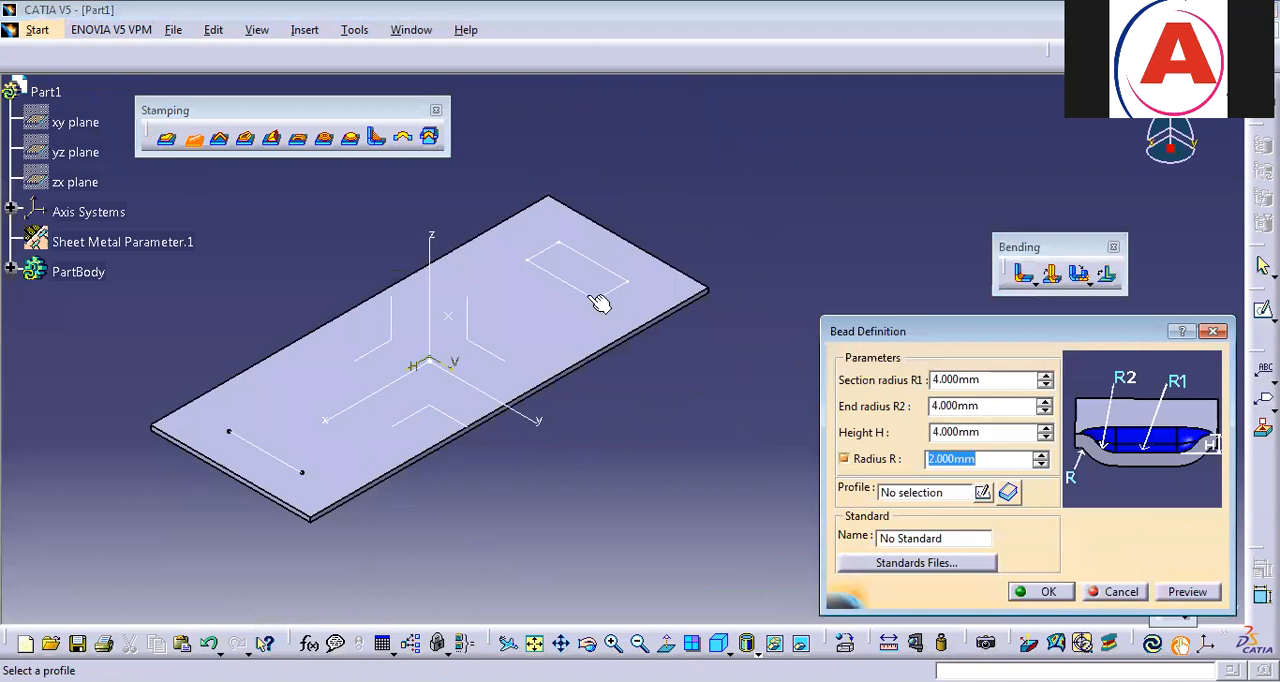
click(605, 351)
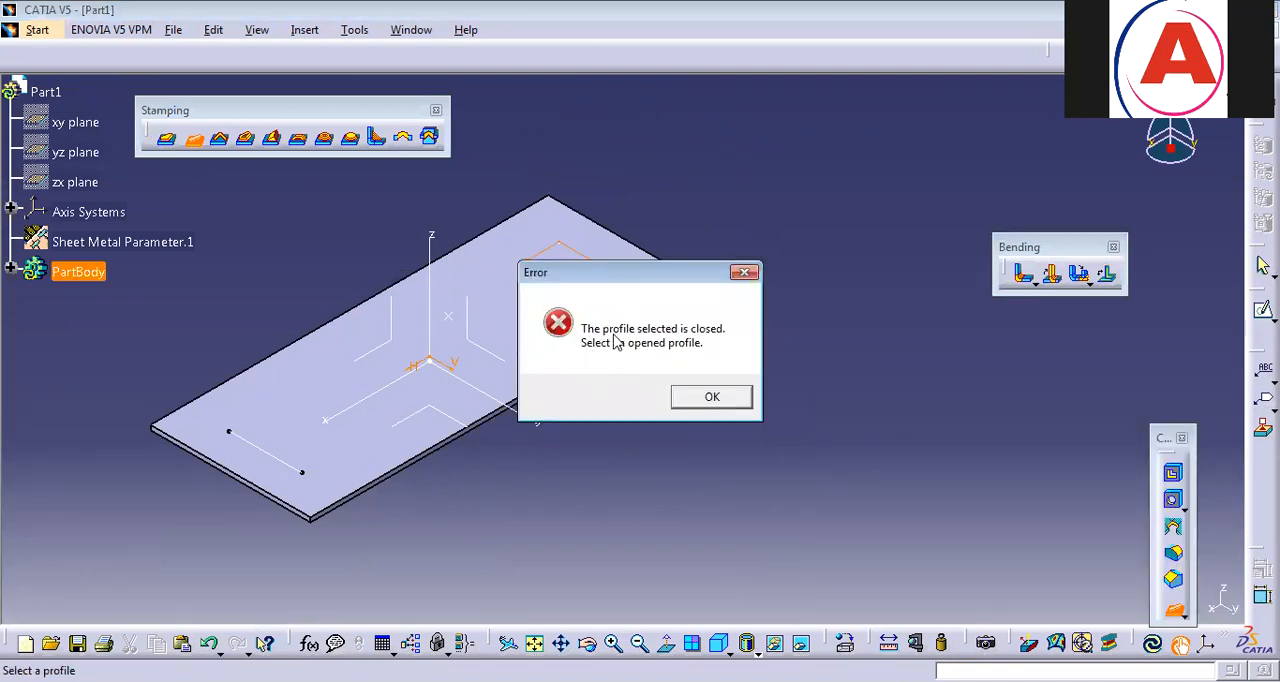
click(713, 400)
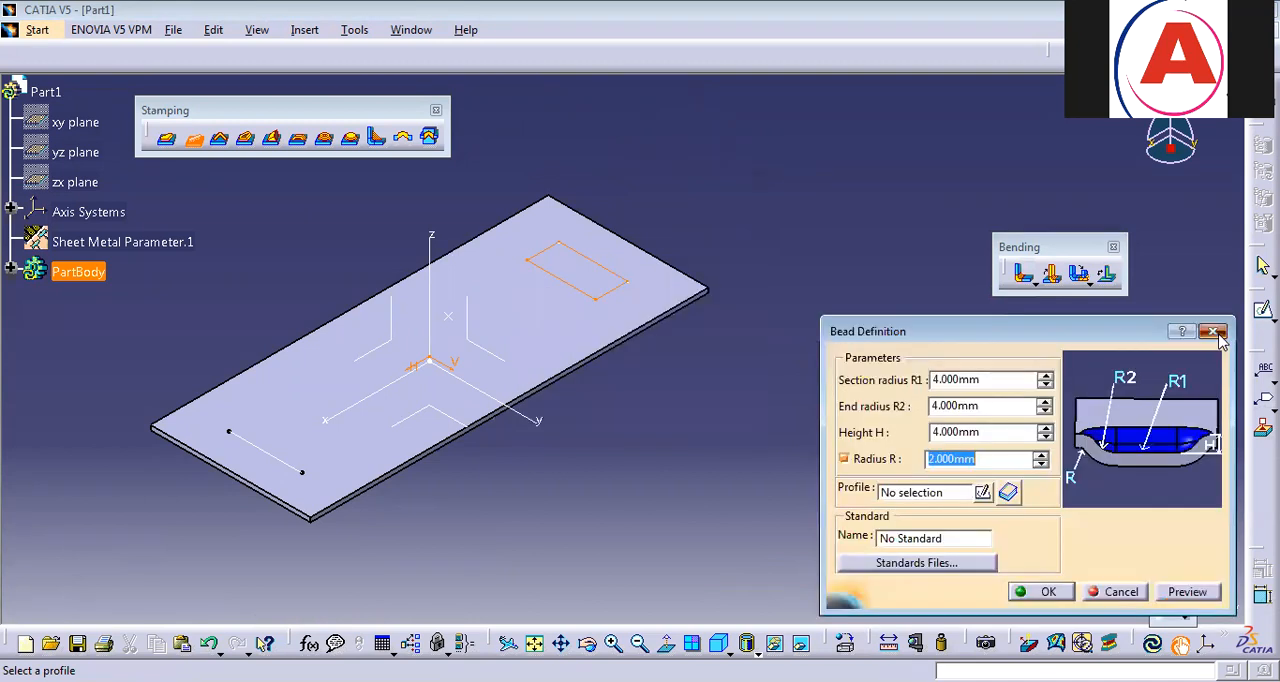
click(1217, 332)
Create a bead along the line sketch with 4 mm section radius, end radius and height, and a 2 mm radius R.
click(192, 139)
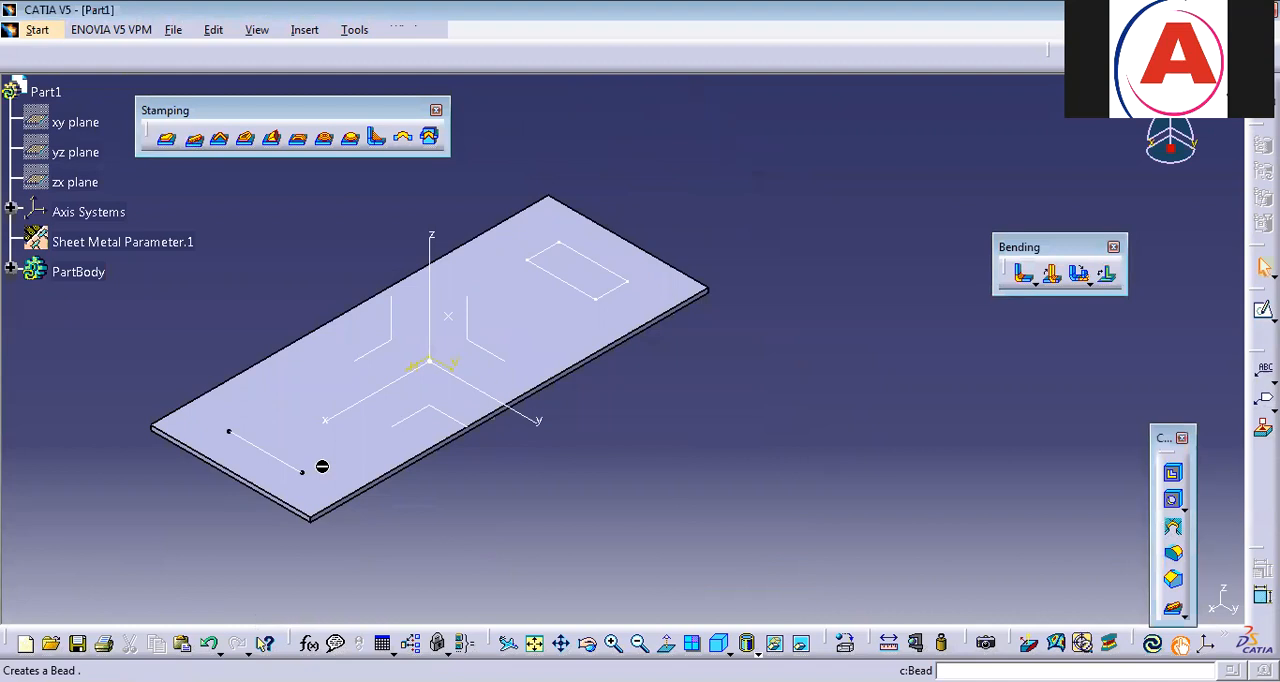
click(295, 466)
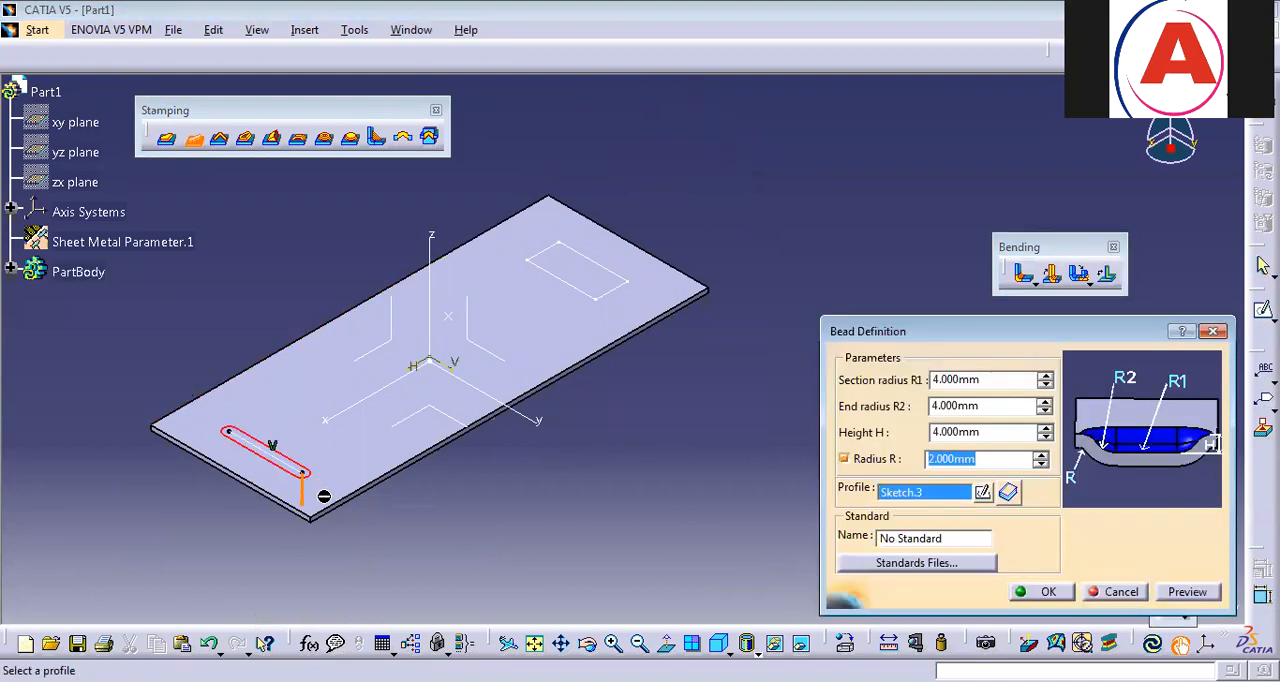
middle_drag(347, 420, 373, 348)
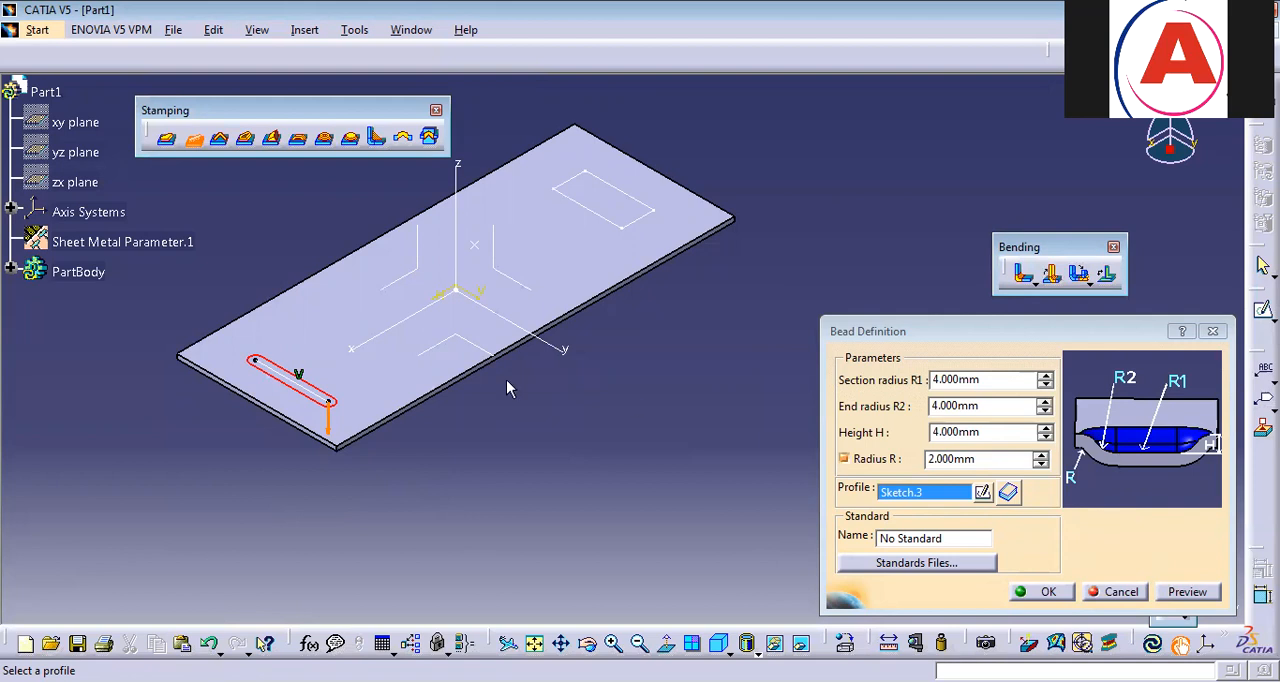
click(1050, 594)
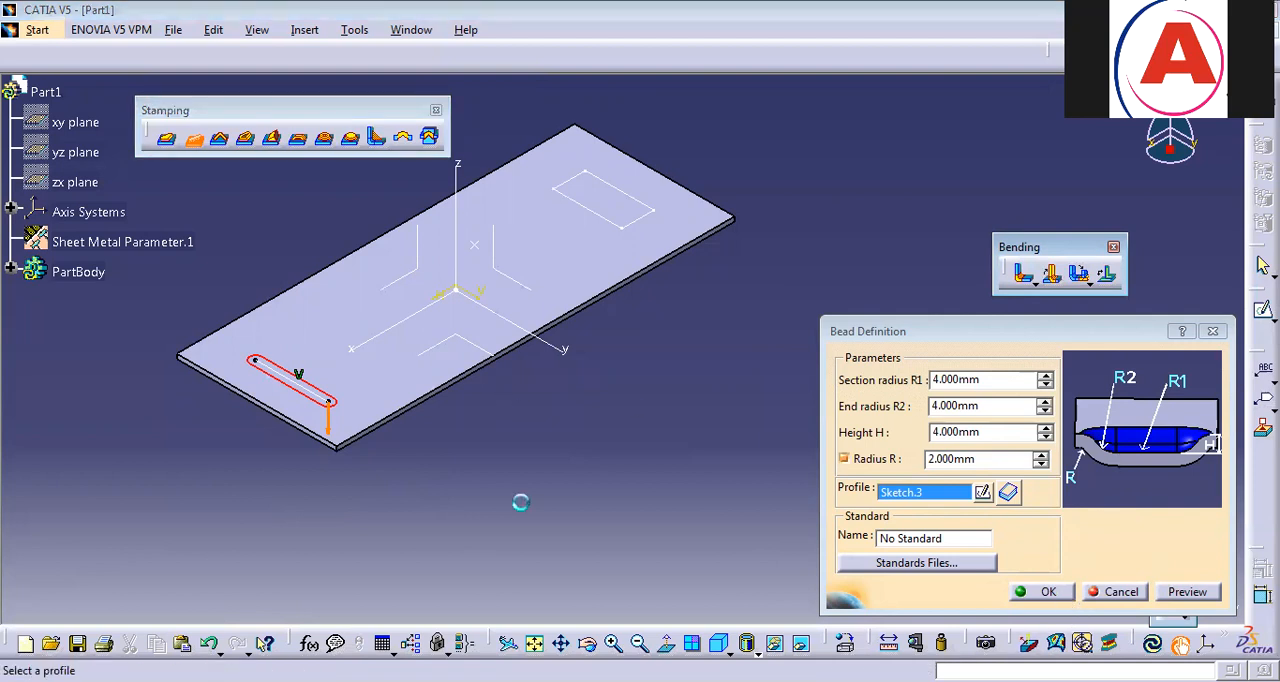
Inspect the bead up close and undo it.
middle_drag(457, 523, 700, 346)
middle_drag(903, 503, 380, 534)
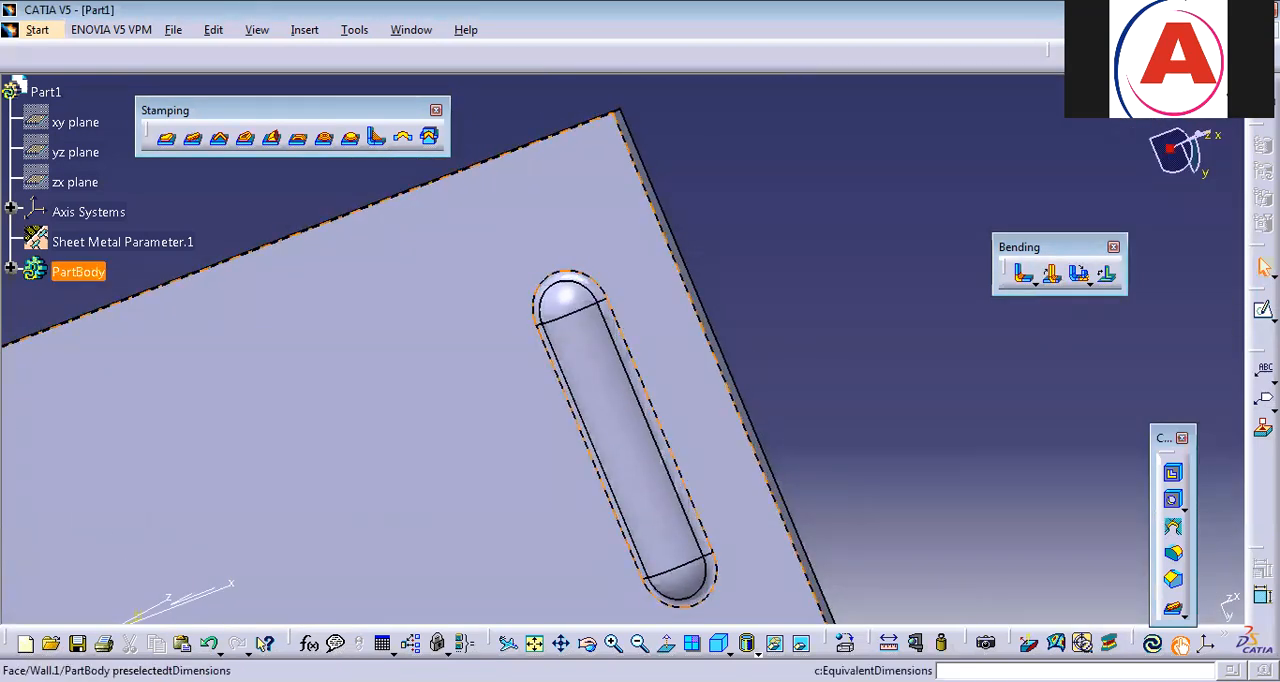
click(719, 643)
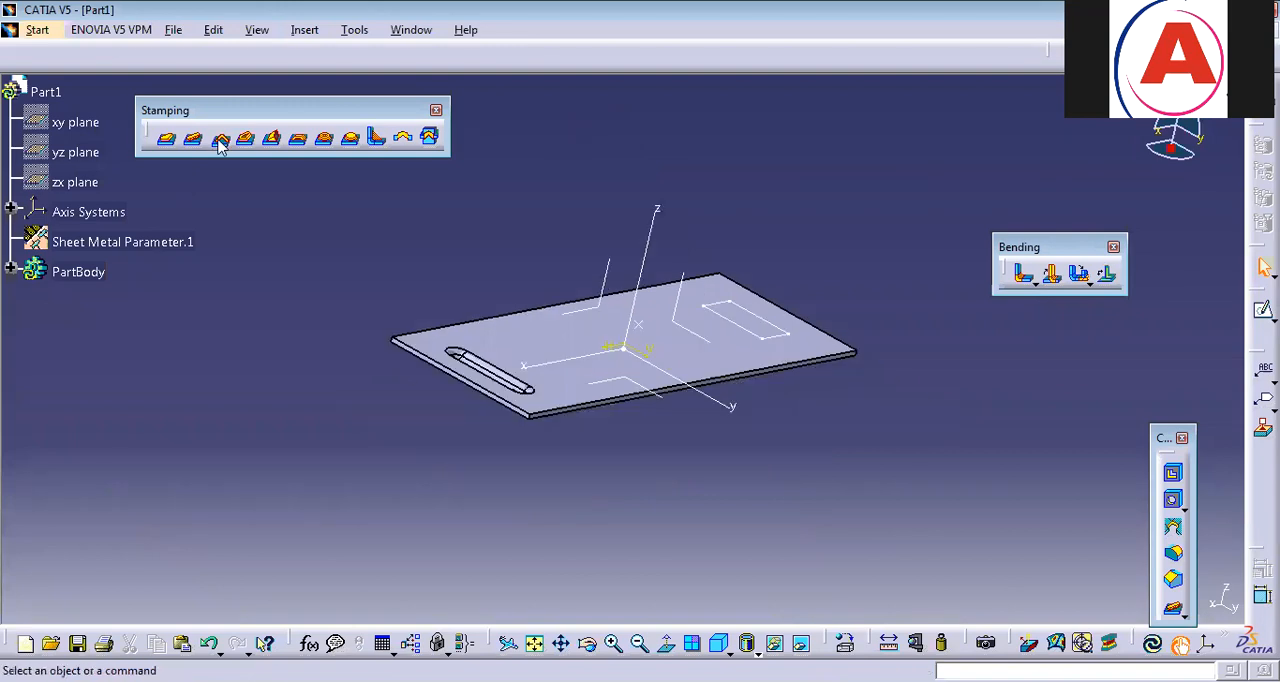
key(ctrl+z)
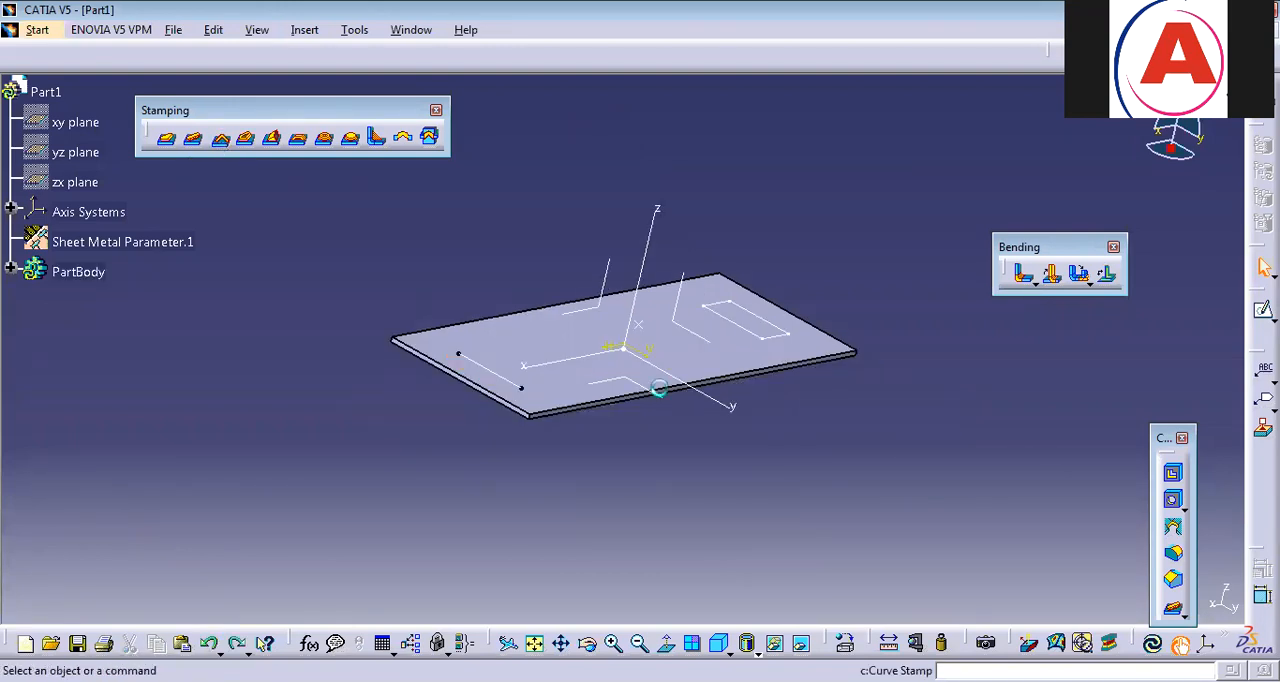
Preview an obround curve stamp along the line sketch with a 75° angle, 4 mm height, 6 mm length and radii of 2 mm and 1 mm.
click(512, 376)
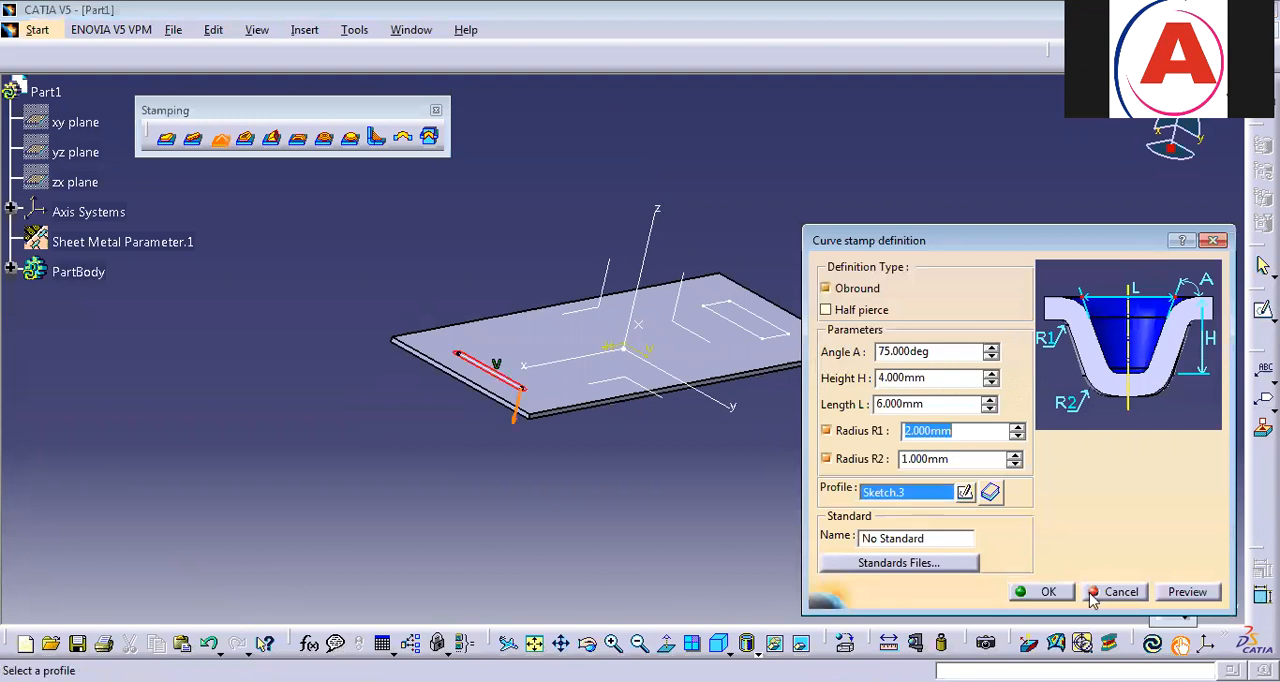
click(1178, 595)
middle_drag(606, 557, 734, 400)
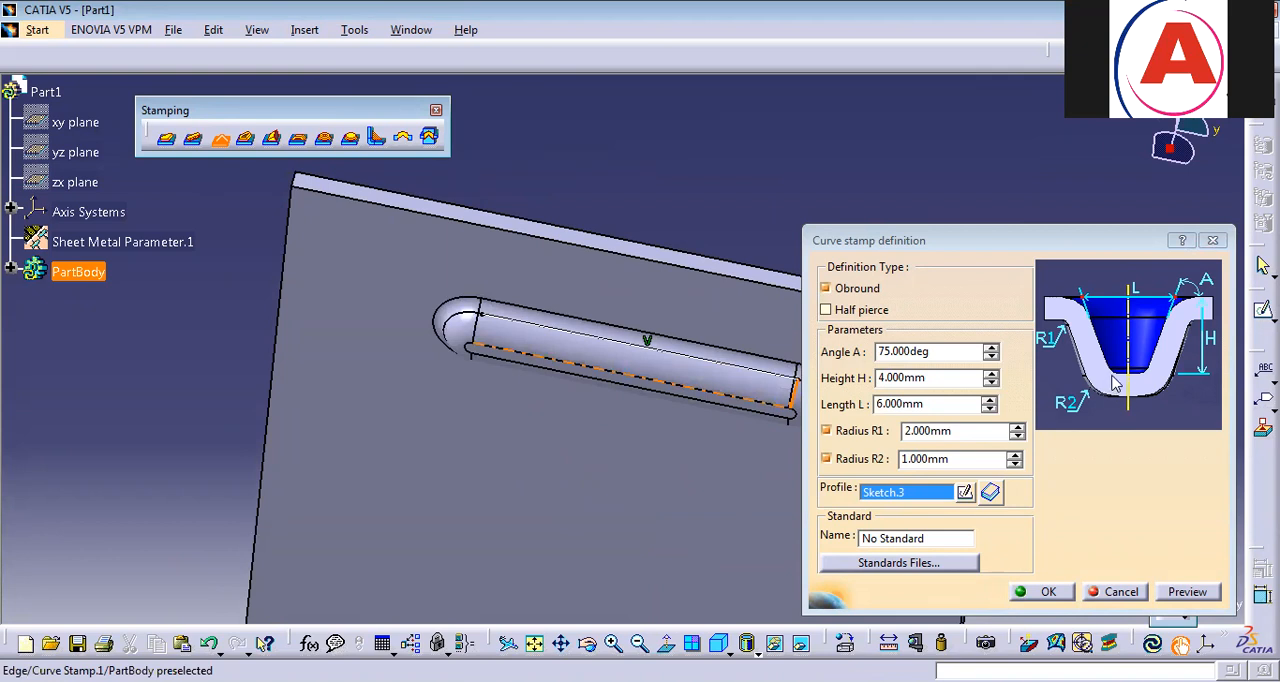
click(921, 376)
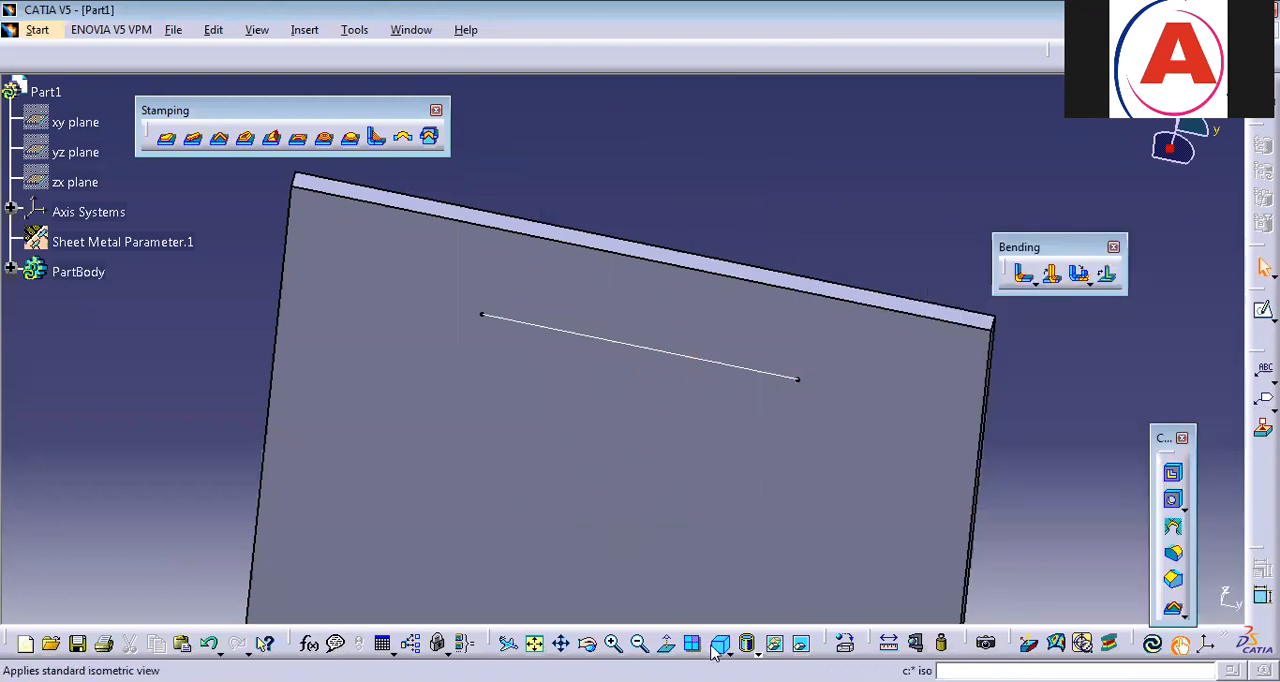
click(613, 643)
click(535, 643)
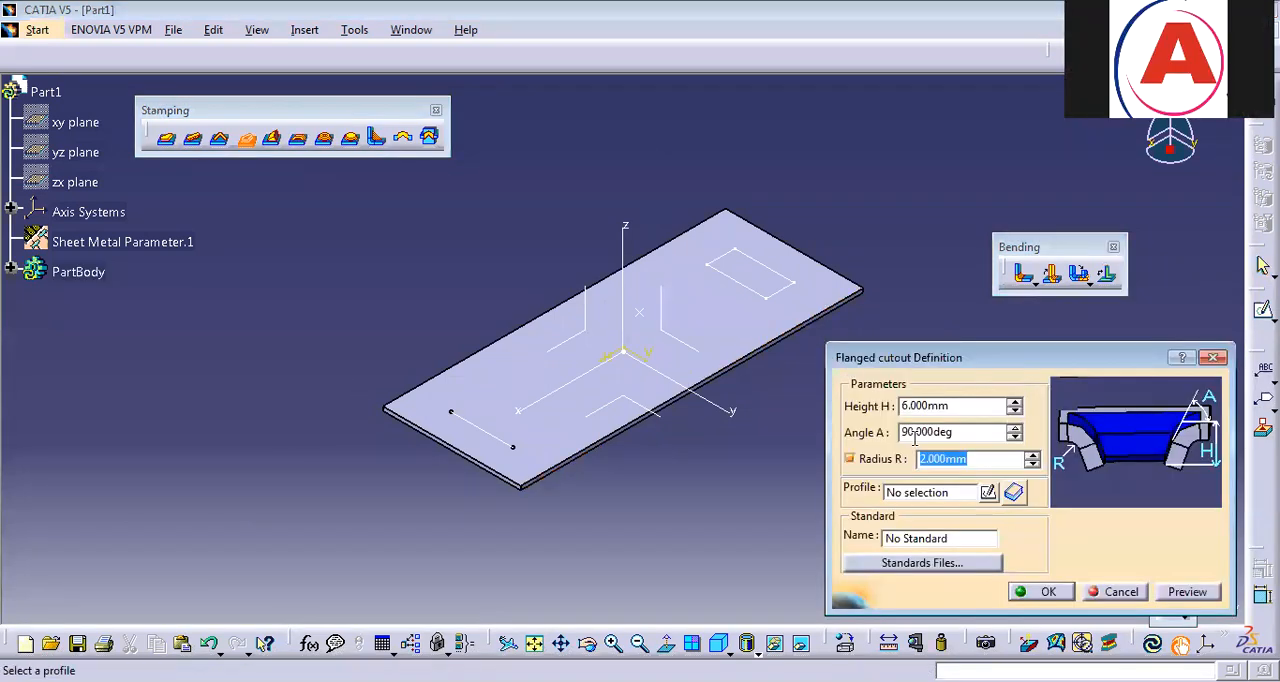
Create a flanged cutout from the rectangle sketch with 6 mm height, 90° angle and 2 mm radius.
click(768, 285)
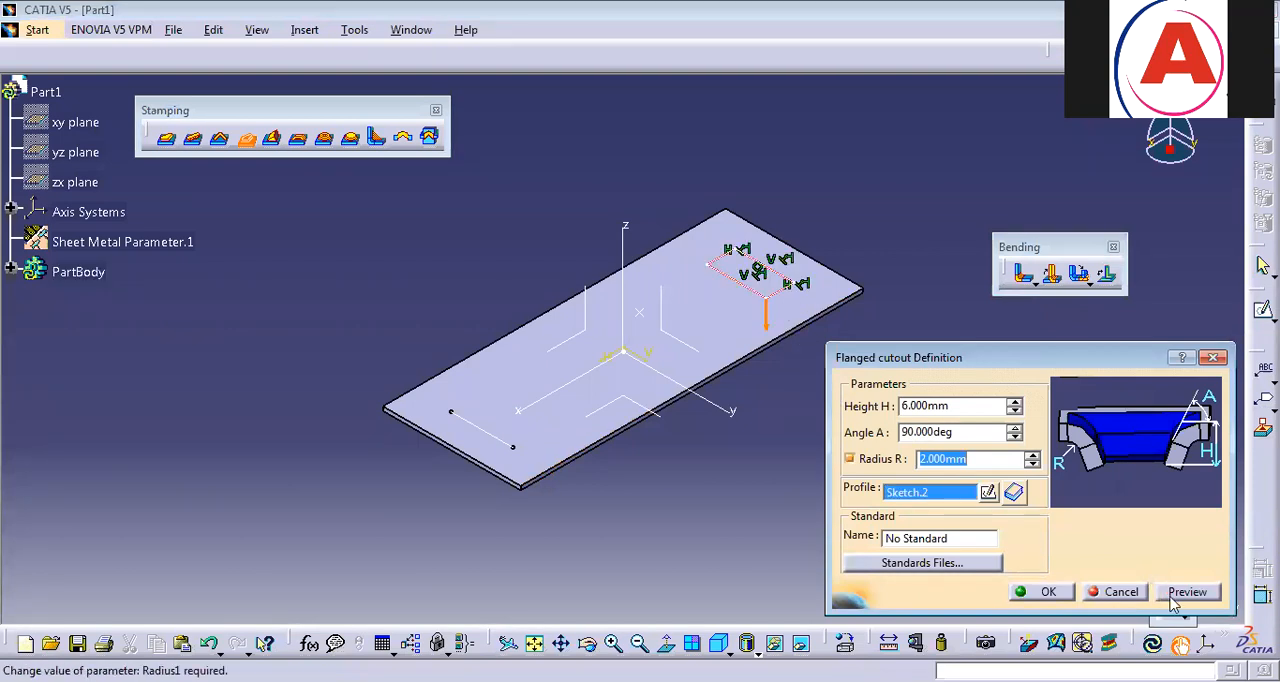
click(1045, 592)
Inspect the flanged cutout from the plate's underside and undo it.
middle_drag(912, 530, 885, 372)
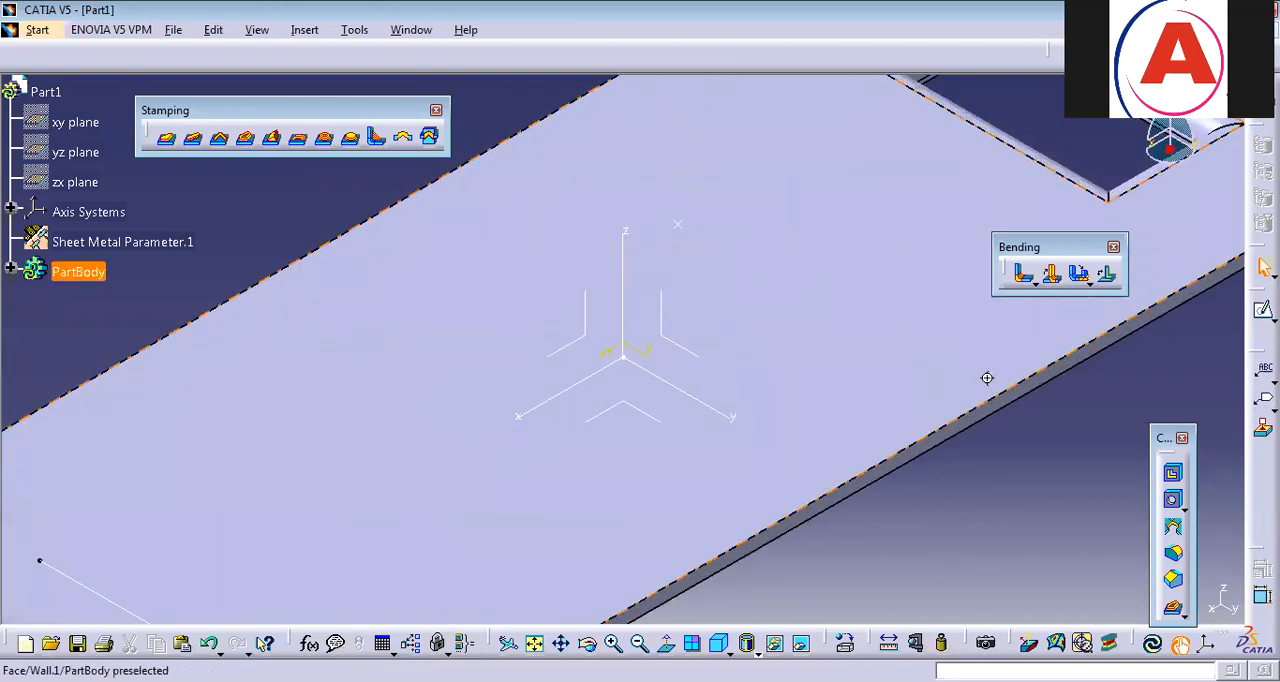
middle_drag(988, 377, 708, 386)
middle_drag(812, 530, 737, 426)
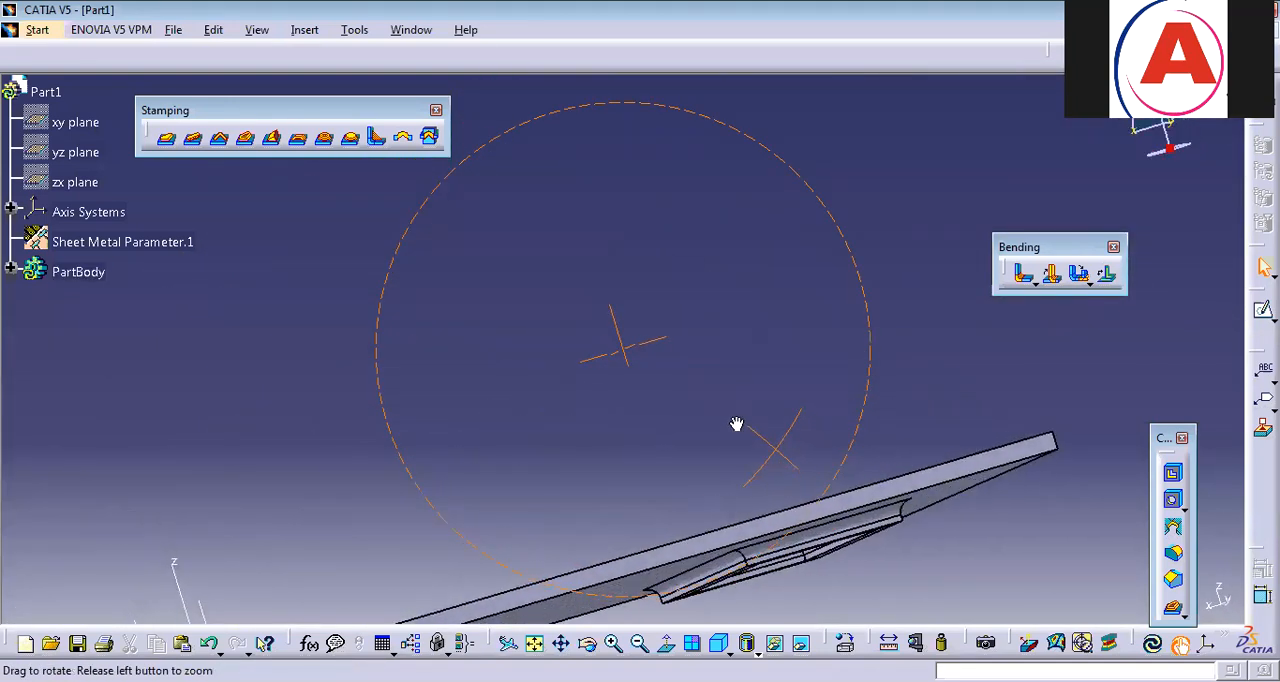
click(838, 546)
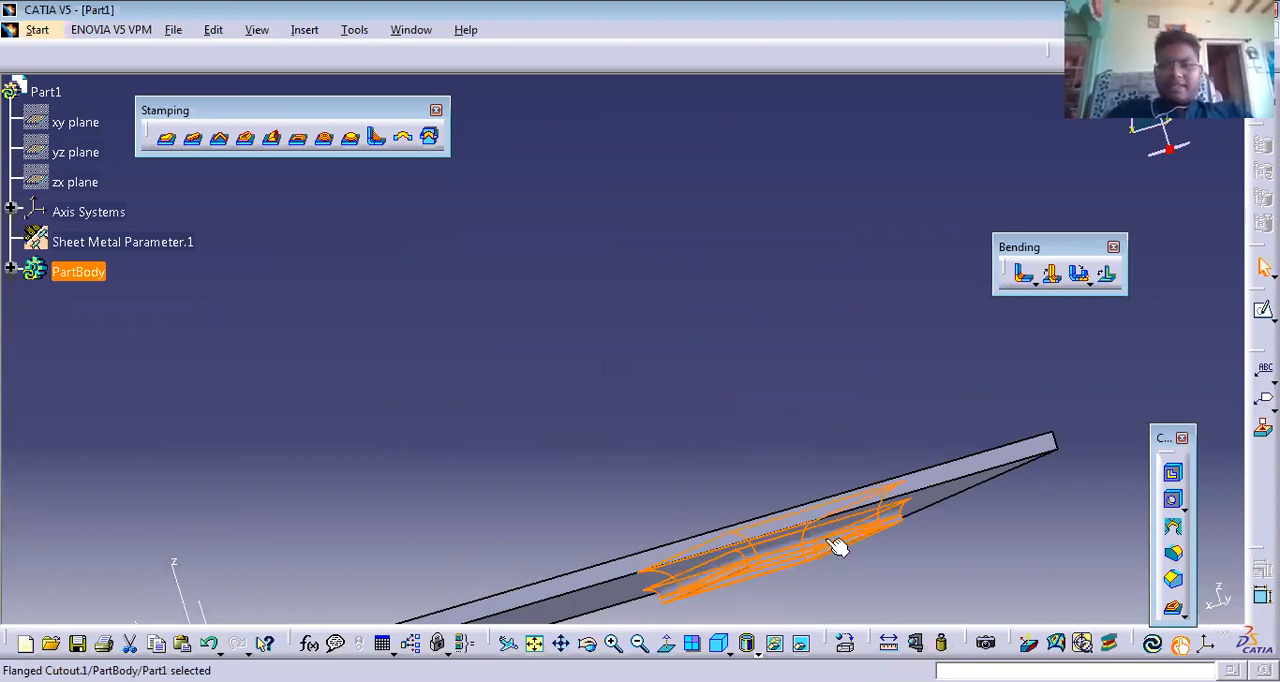
key(ctrl+z)
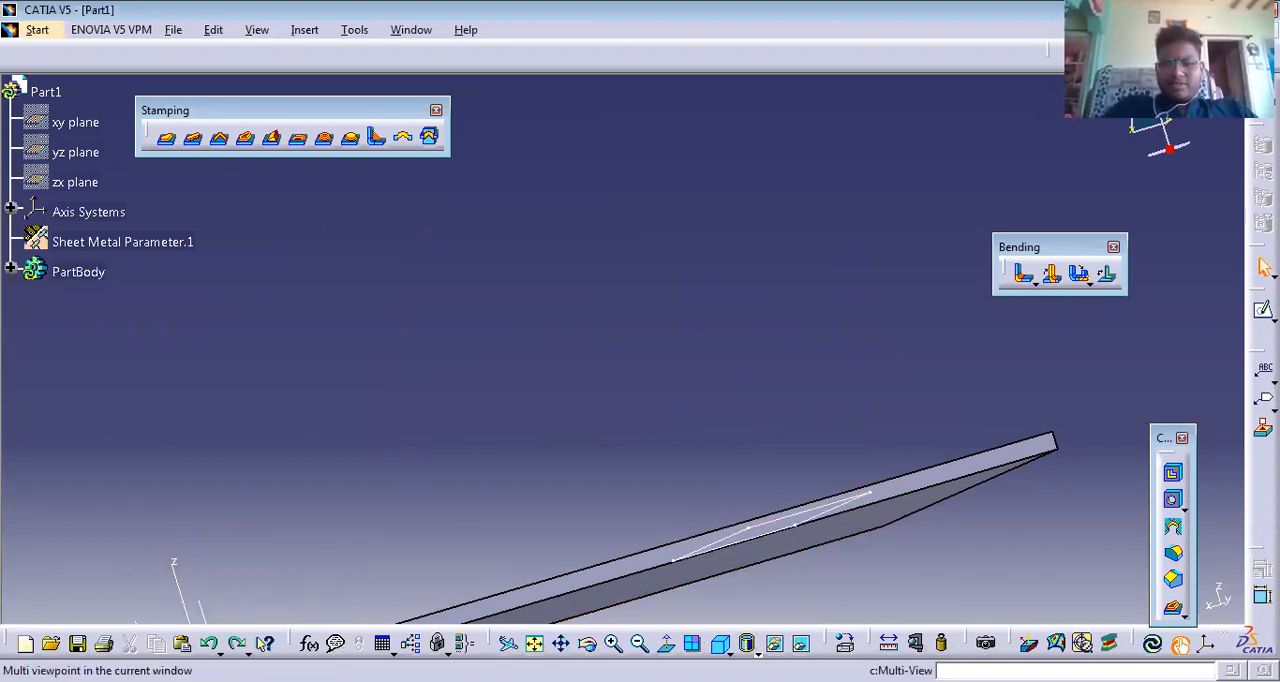
Create a louver from the rectangle sketch, opening at the long side facing the origin, with 6 mm height, 0° and 90° angles, 2 mm and 3 mm radii.
click(718, 643)
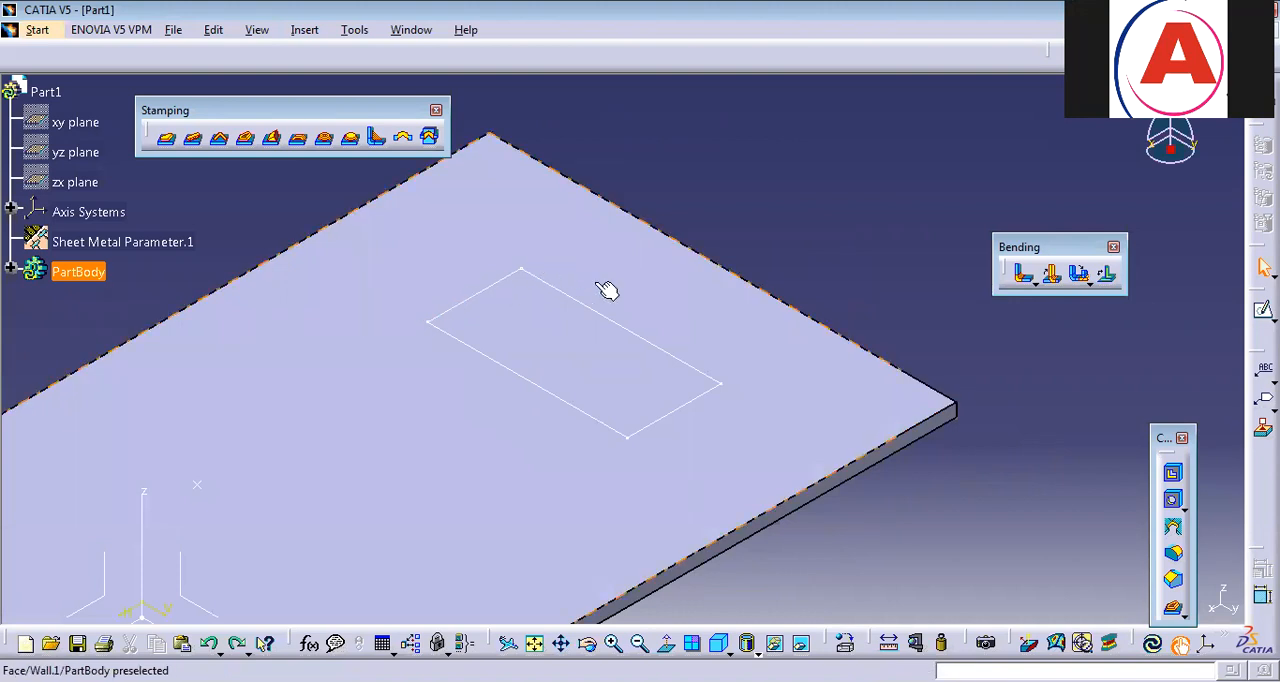
middle_drag(342, 257, 819, 120)
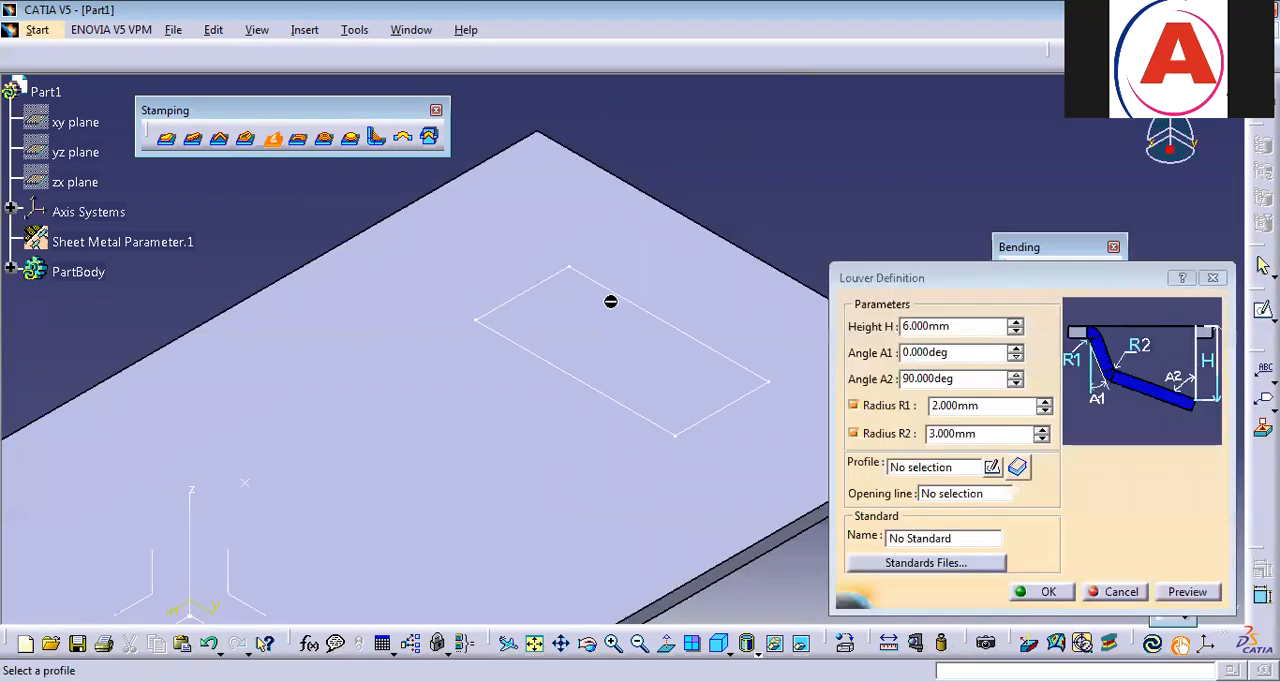
click(607, 286)
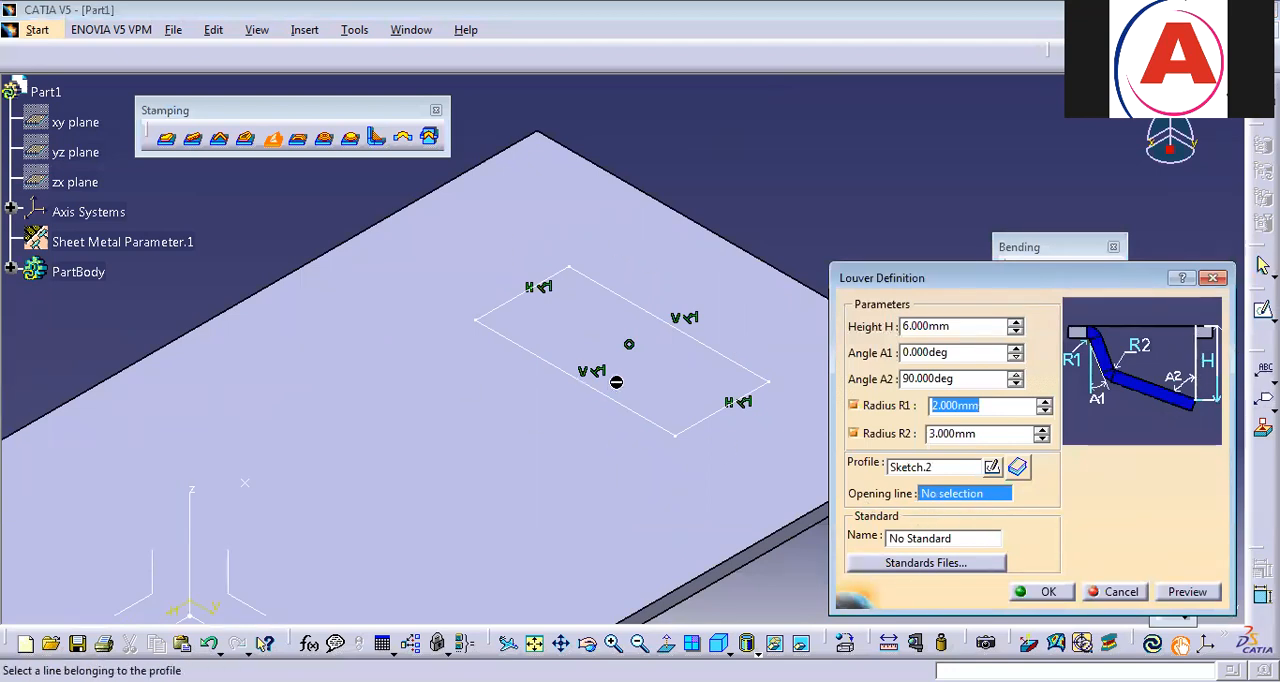
click(622, 403)
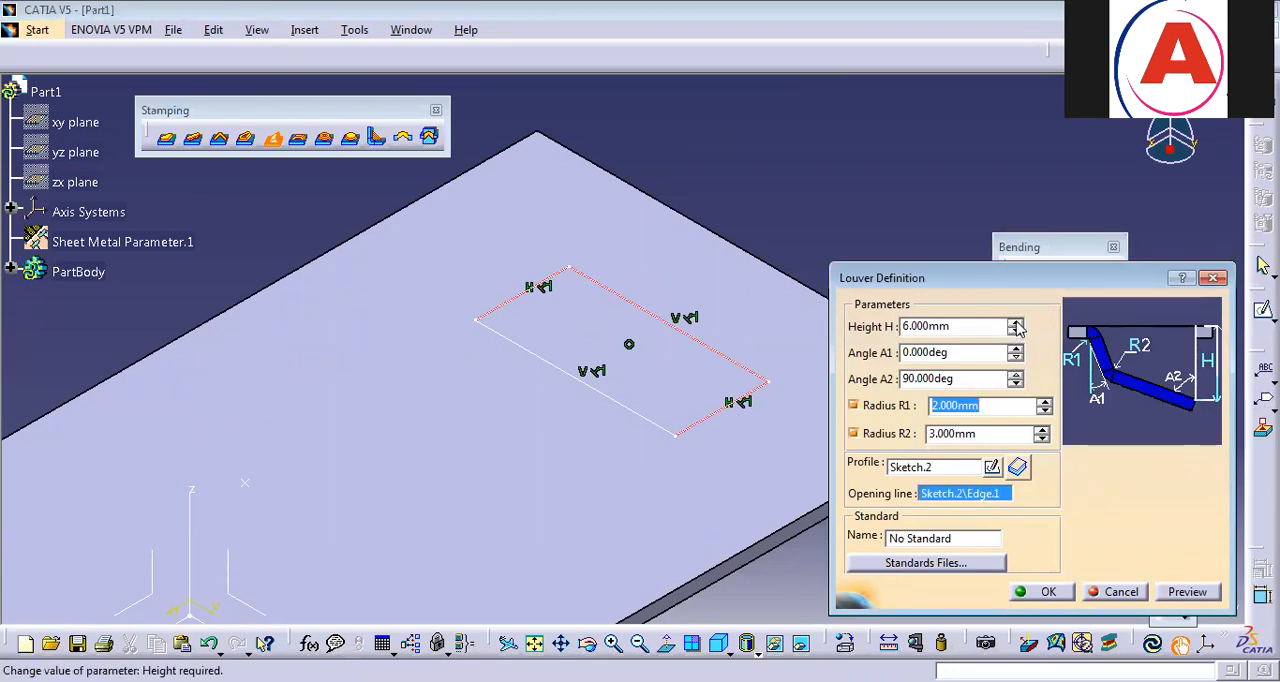
click(1045, 592)
Inspect the louver's opening from a low angle and delete the louver from the plate.
middle_drag(703, 186, 798, 402)
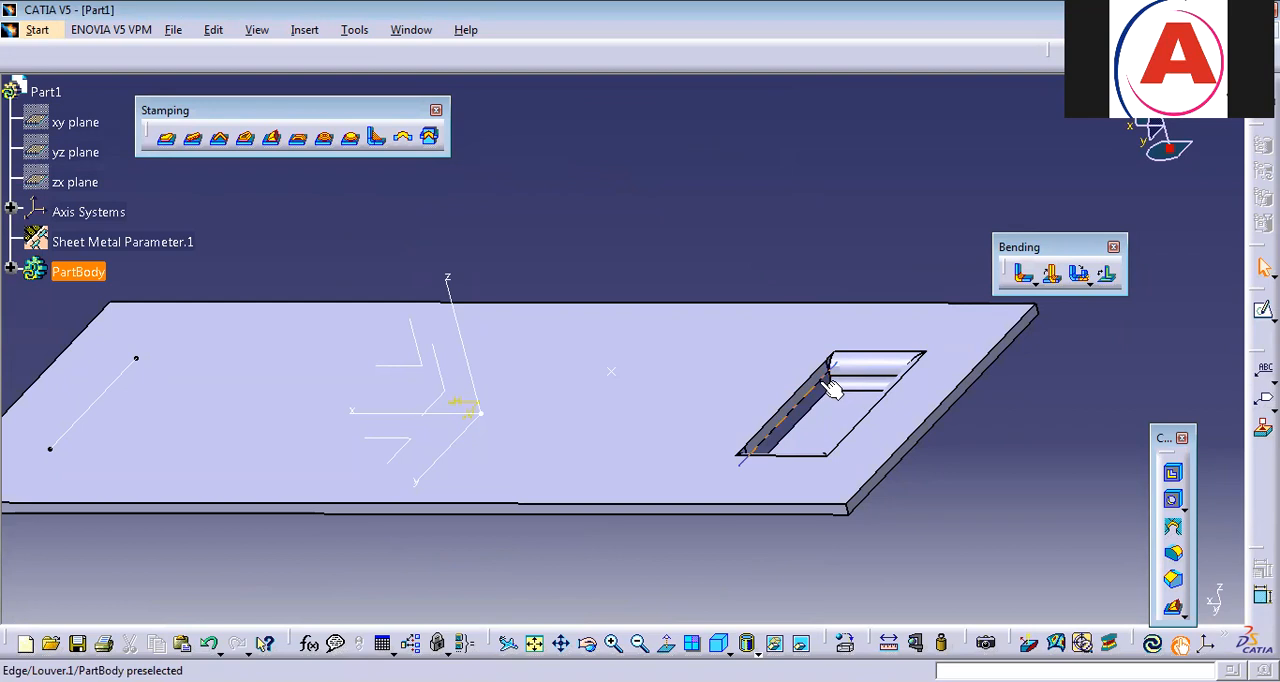
click(826, 382)
key(Delete)
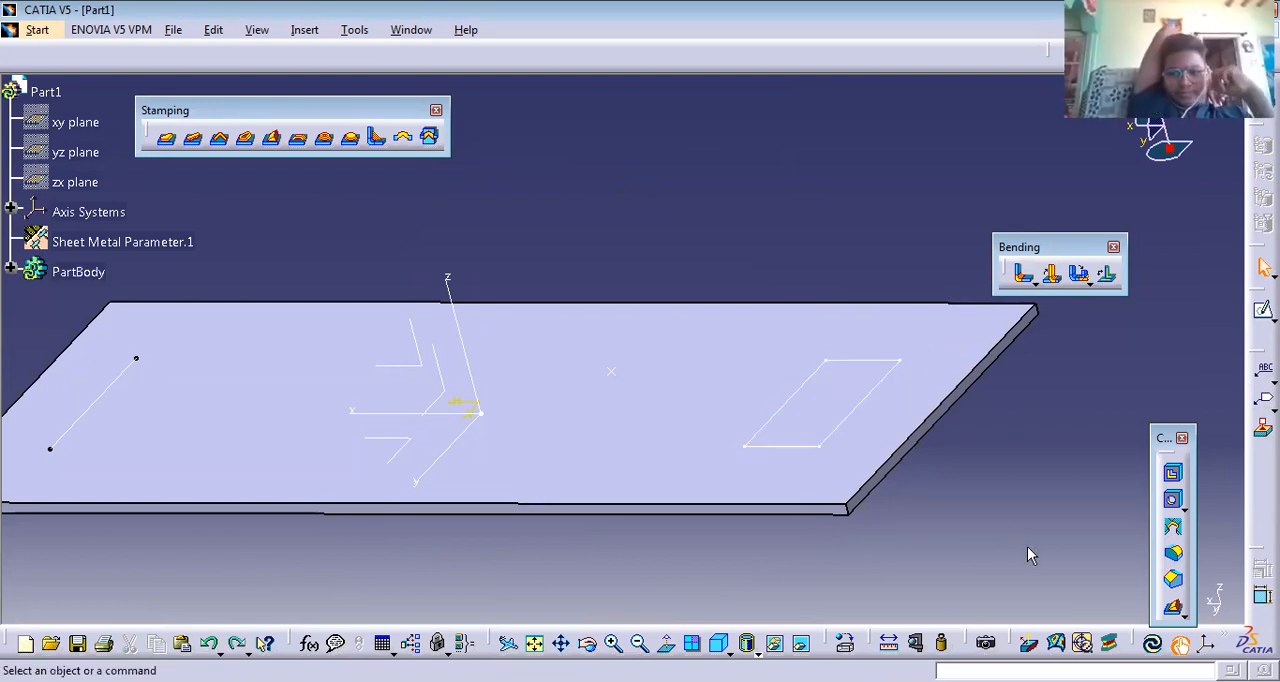
click(718, 643)
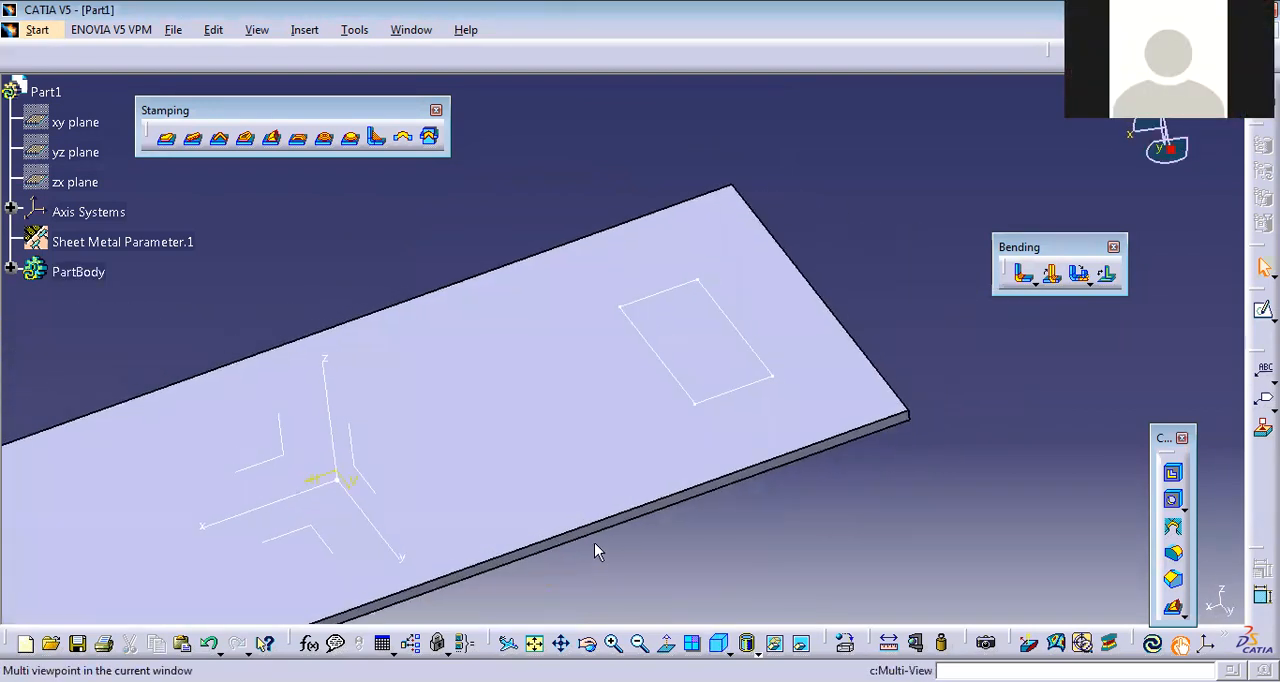
middle_drag(608, 397, 835, 463)
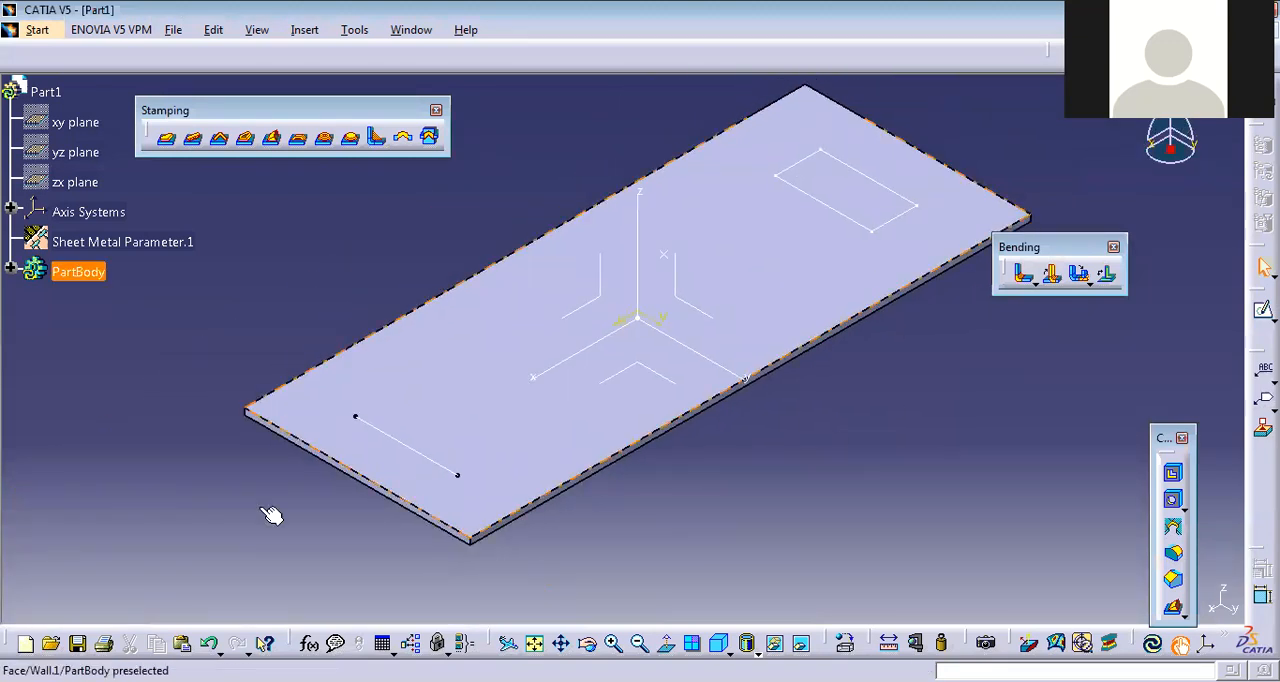
click(298, 140)
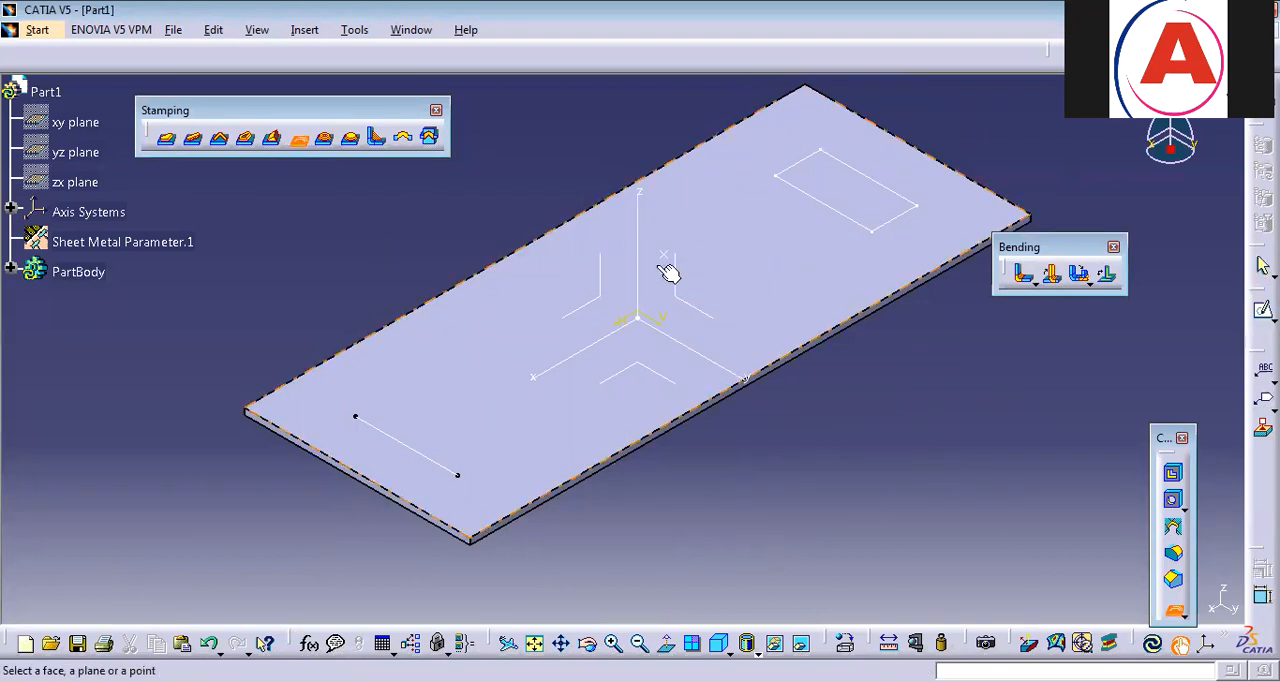
click(771, 303)
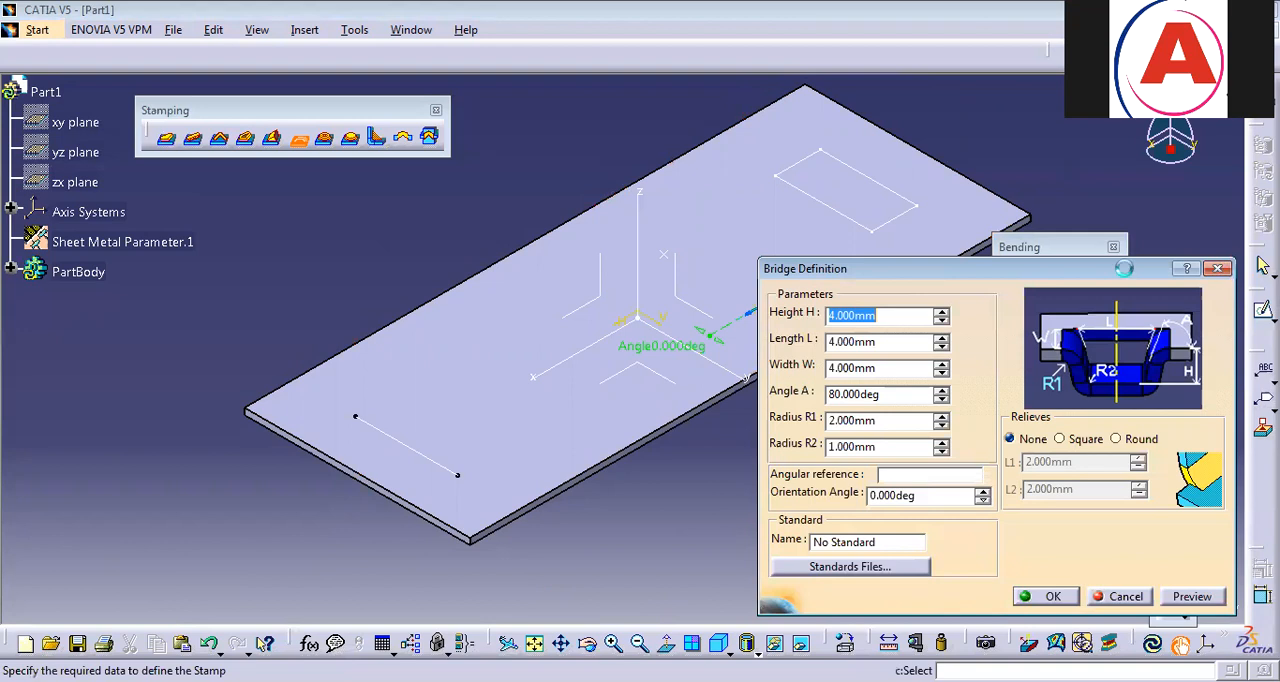
key(Escape)
Create a bridge at the reference point with 4 mm height, length and width, 80° angle, radii of 2 mm and 1 mm, and no relief.
click(300, 140)
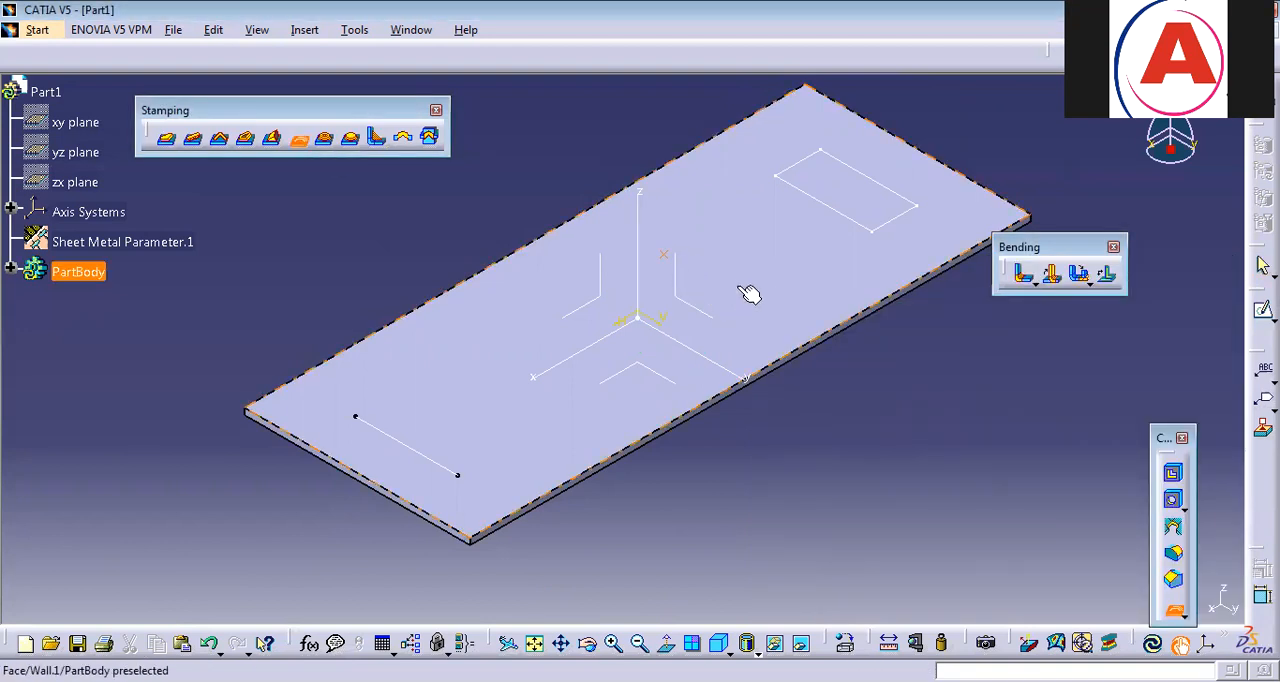
click(664, 254)
click(777, 286)
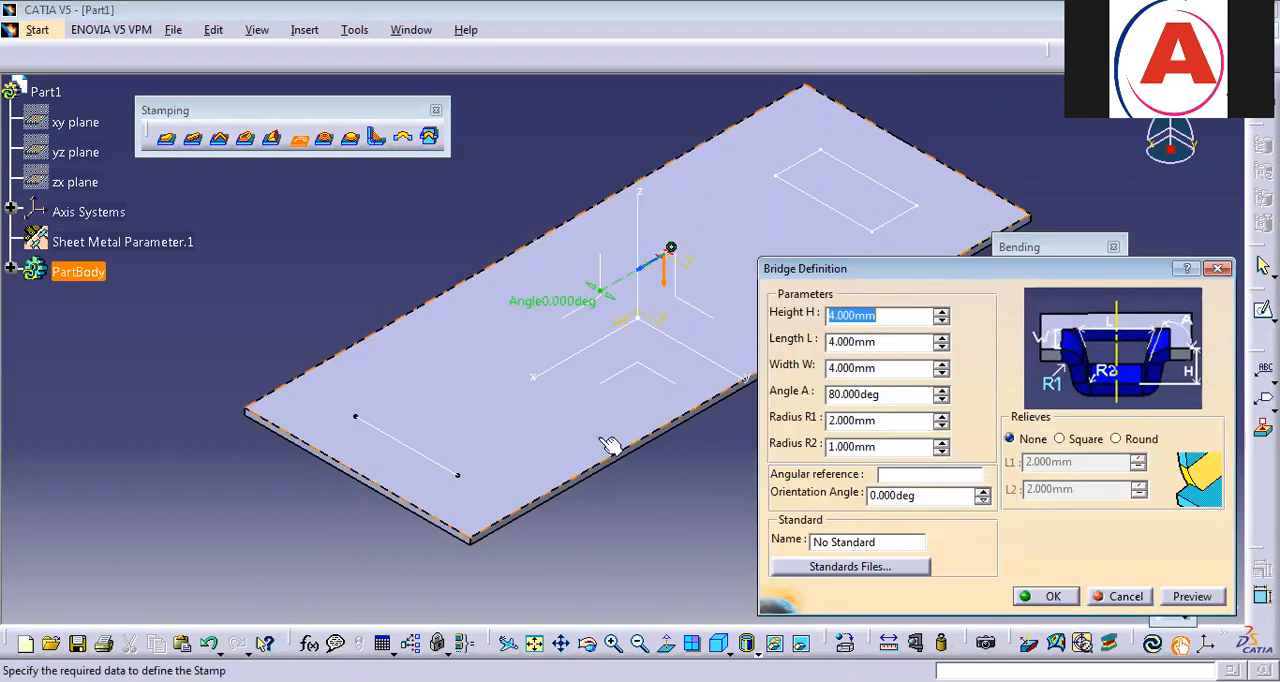
middle_drag(436, 451, 264, 485)
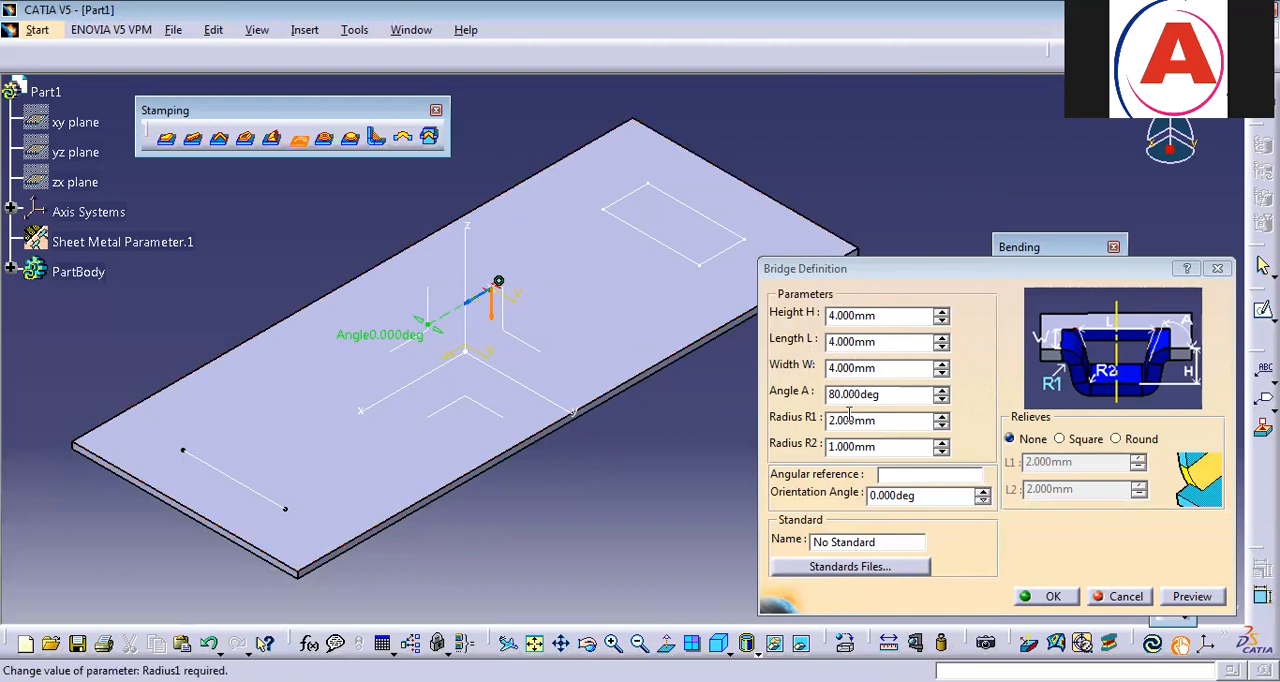
click(1050, 596)
Inspect the bridge from the plate's underside and undo it.
middle_drag(536, 237, 495, 491)
middle_drag(752, 556, 712, 222)
middle_drag(750, 452, 589, 466)
click(536, 643)
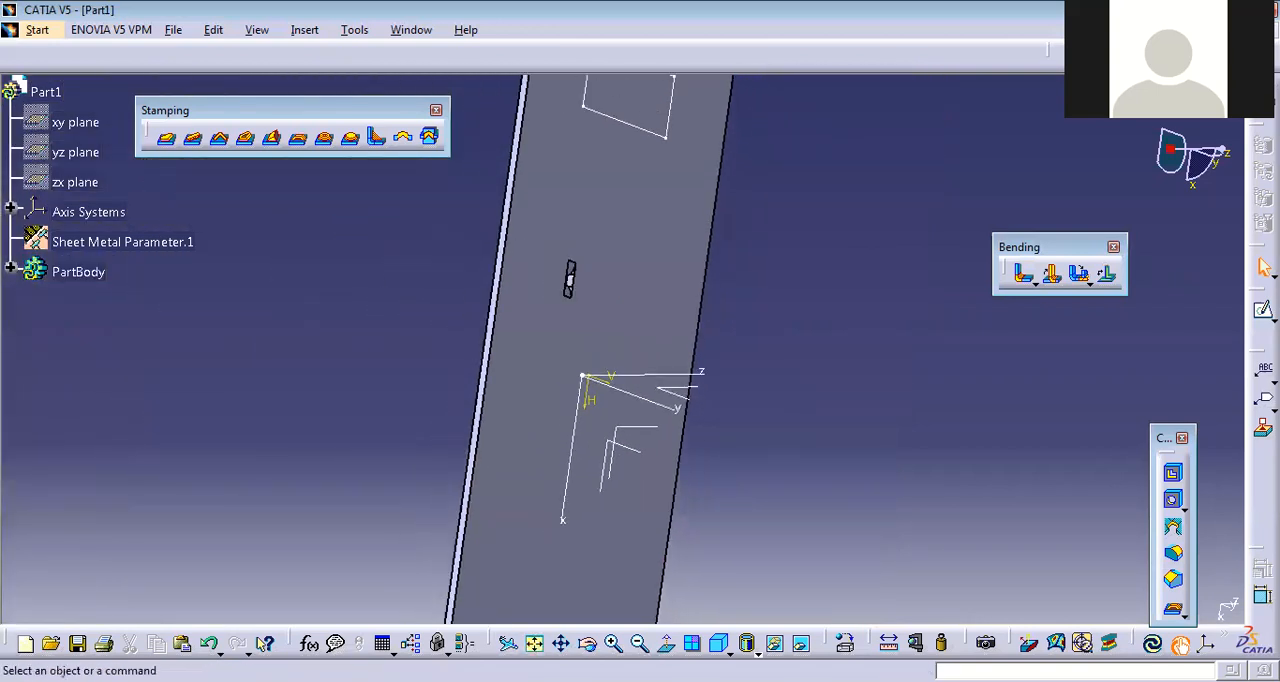
click(719, 643)
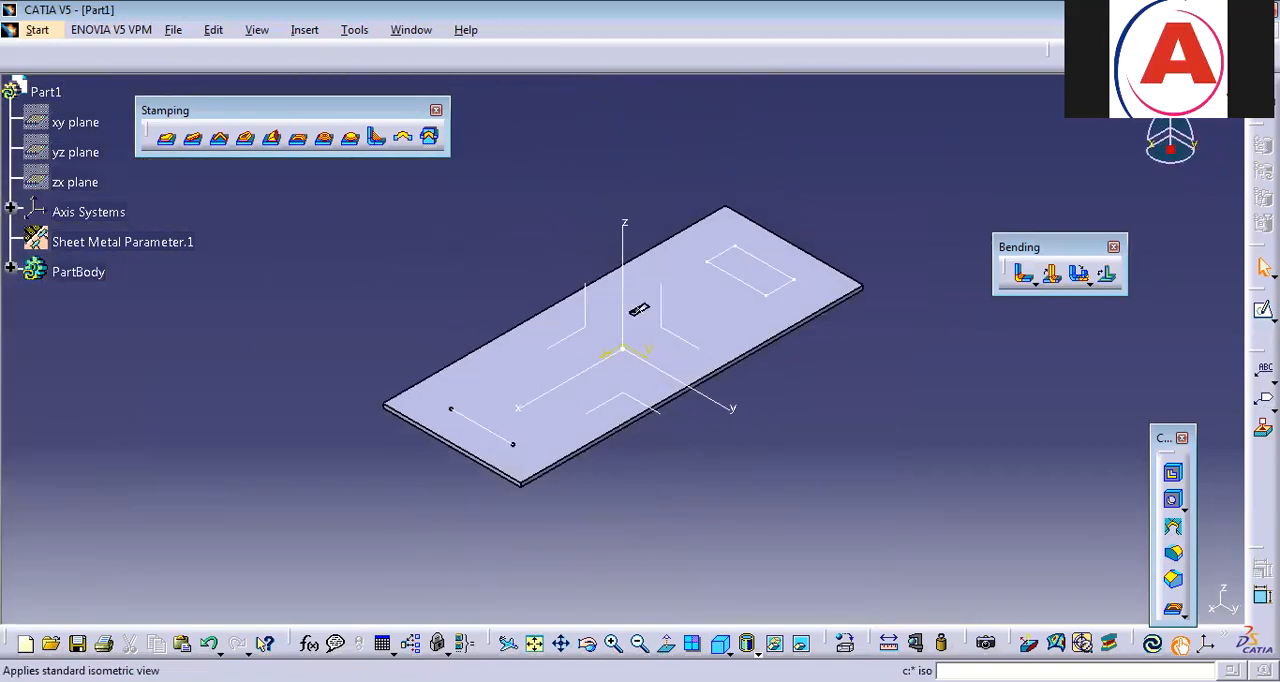
Create a flanged hole with cone near the reference point with 6 mm height, 2 mm radius, 90° angle and 10 mm major diameter.
click(325, 140)
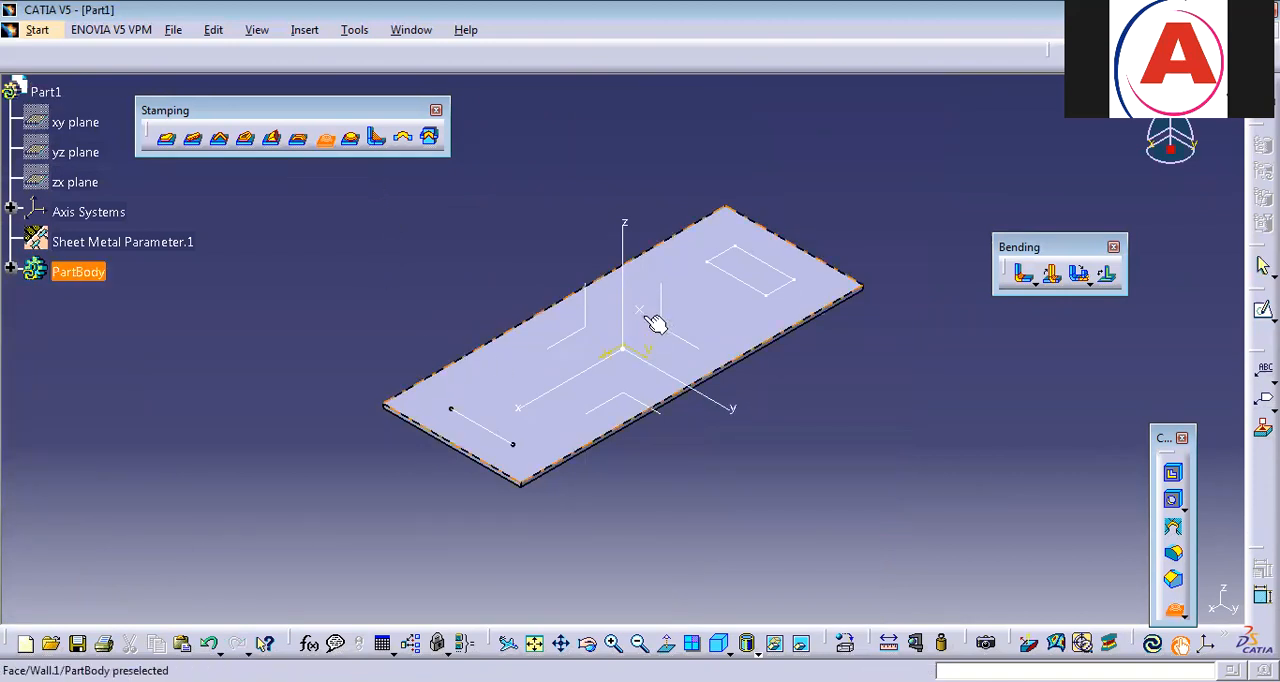
click(652, 318)
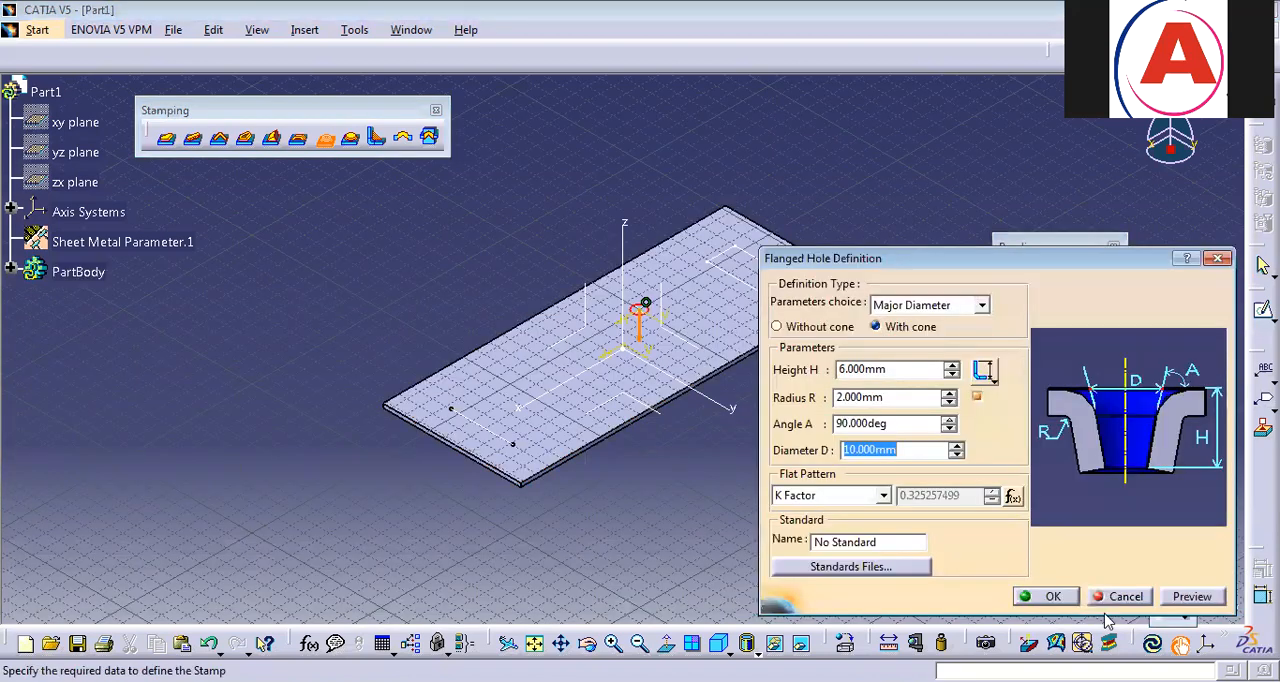
click(1068, 600)
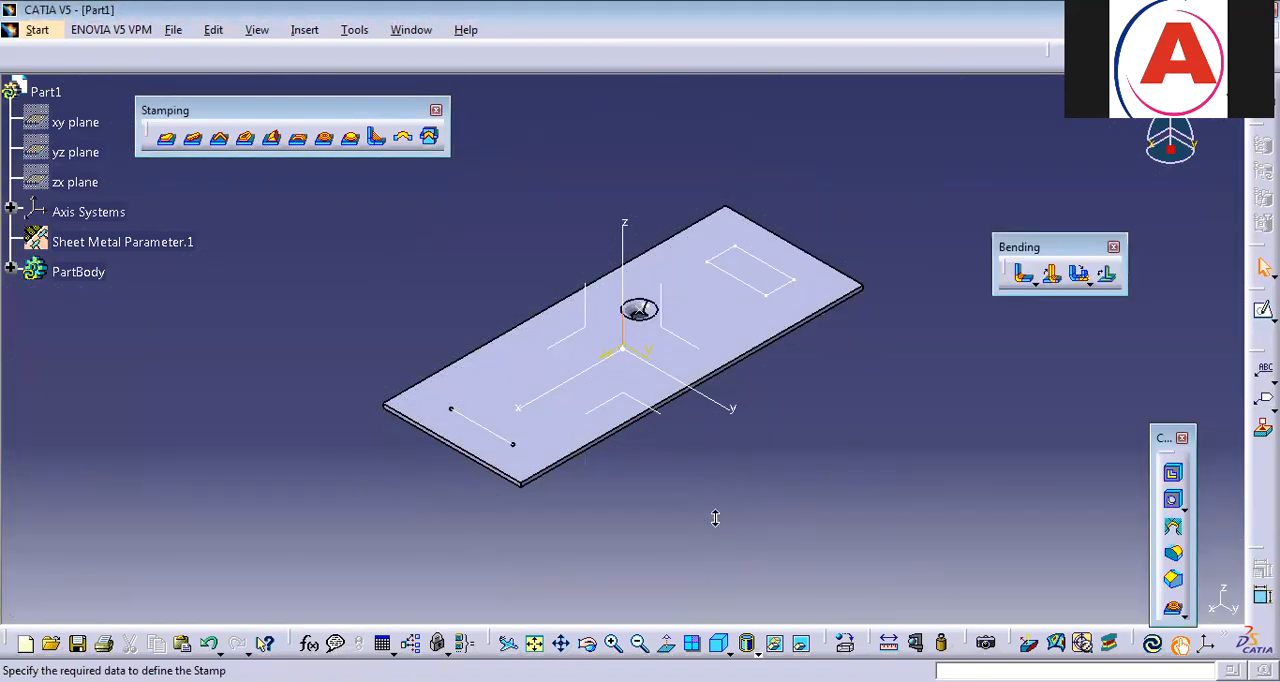
Try to raise the flanged hole's height to 15 mm, previewing it from the side of the plate.
middle_drag(715, 518, 660, 337)
middle_drag(791, 223, 995, 415)
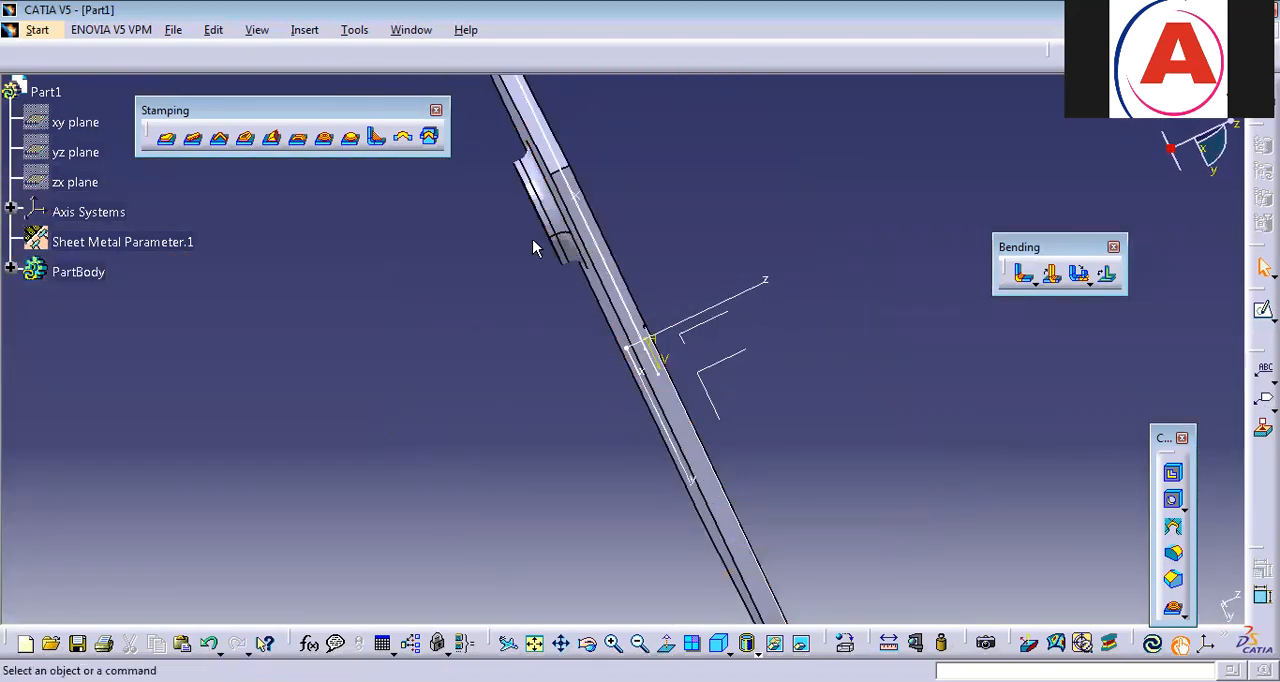
double_click(562, 235)
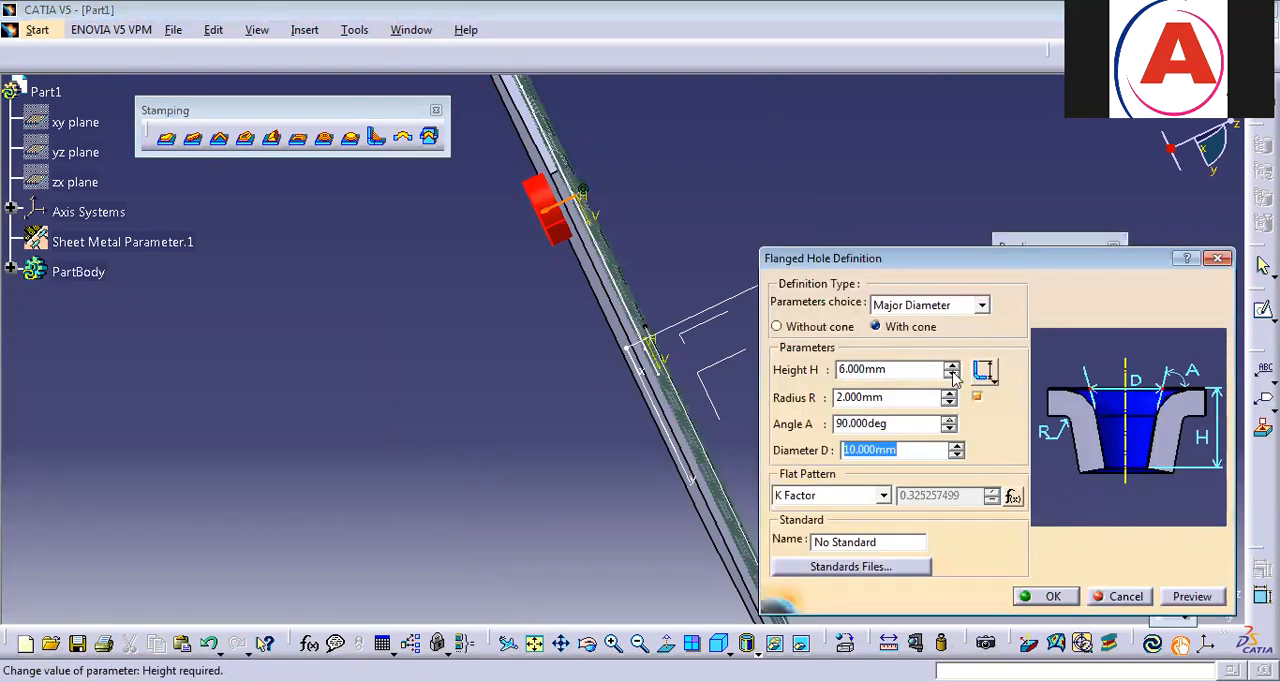
click(951, 366)
click(951, 366)
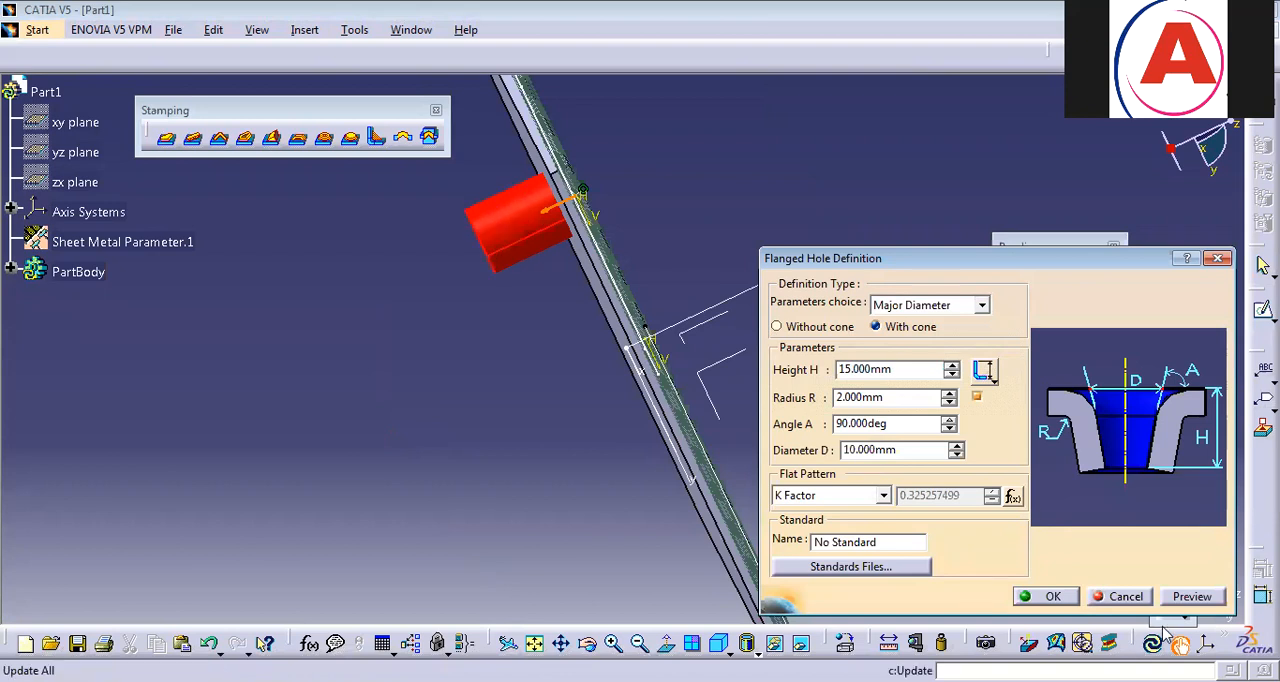
click(1215, 600)
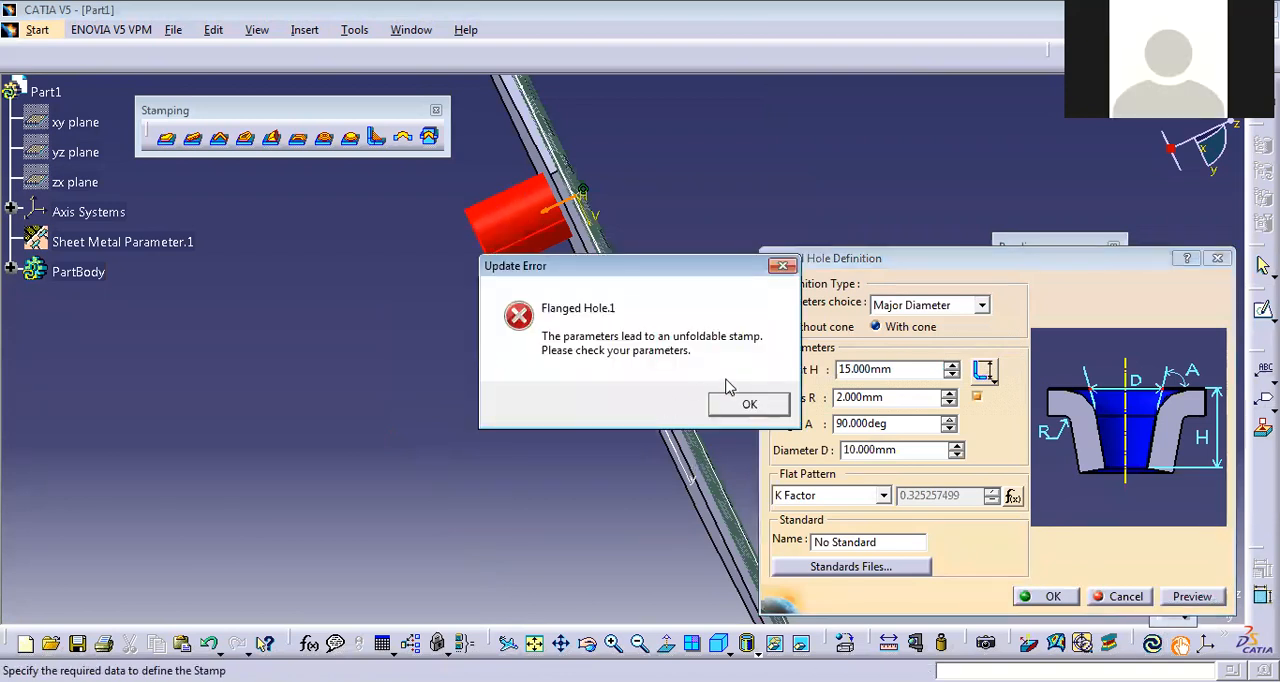
click(746, 404)
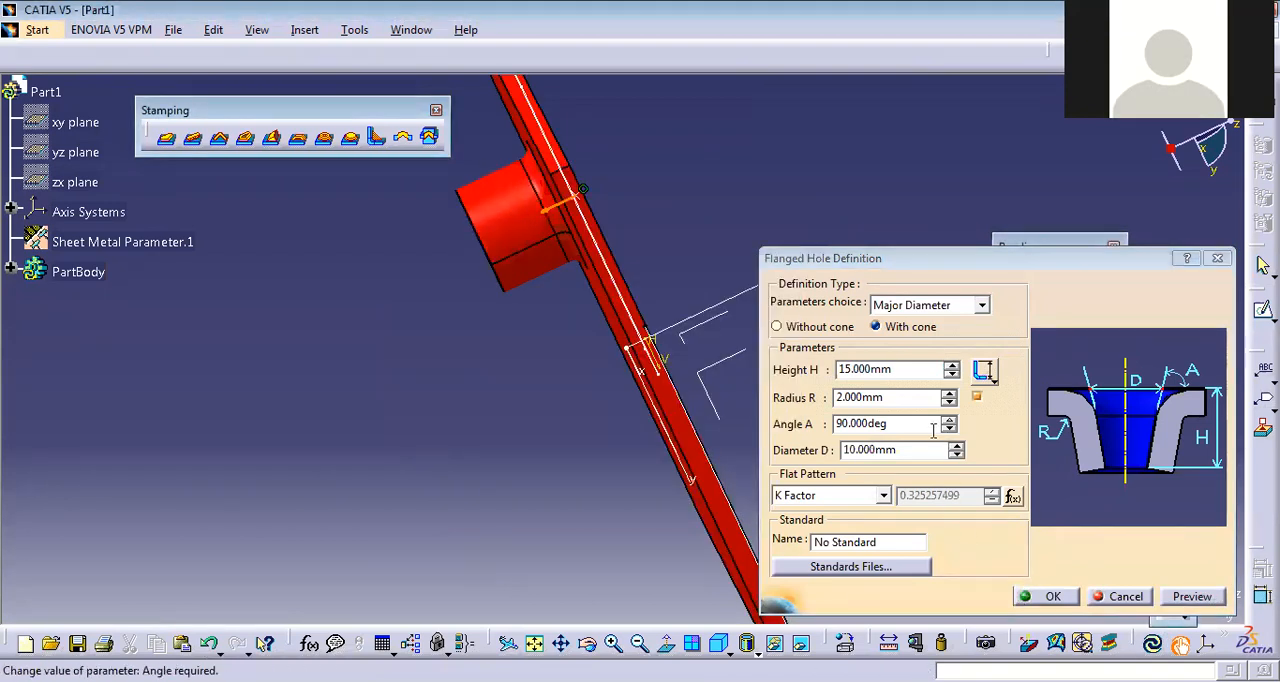
middle_drag(492, 268, 652, 290)
middle_drag(496, 339, 441, 347)
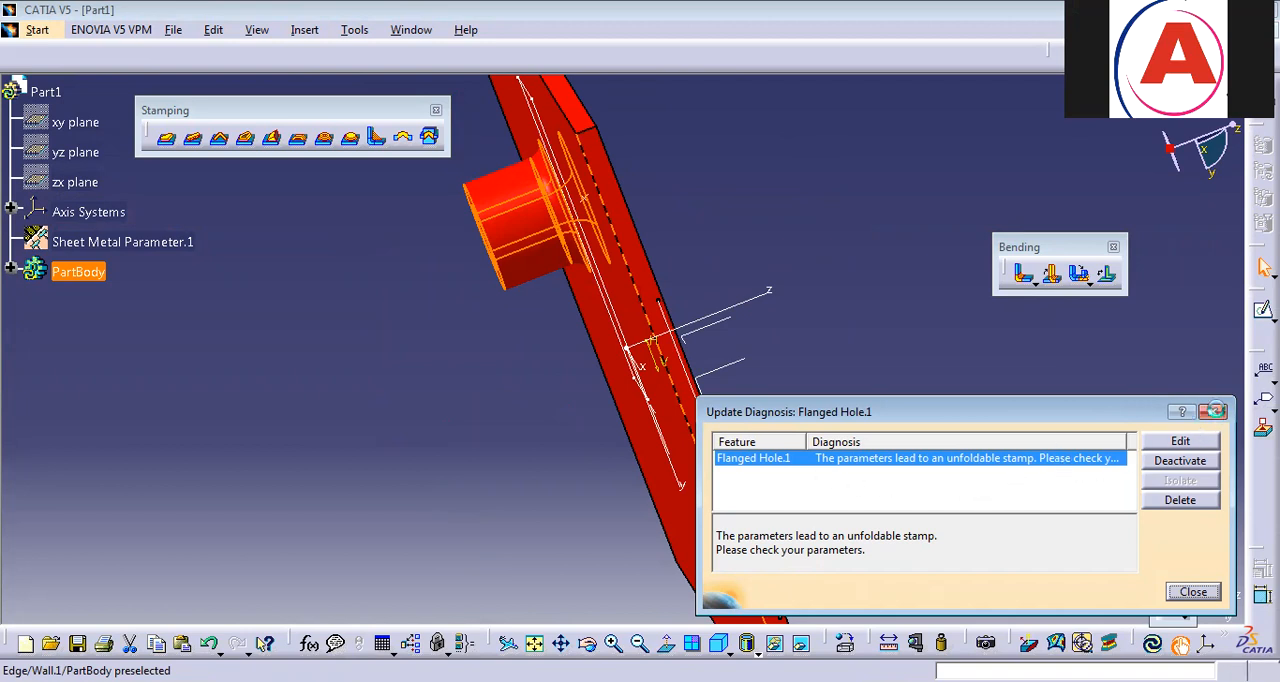
Try a flanged hole height of 11 mm, set the height to 10 mm and apply it.
click(1214, 413)
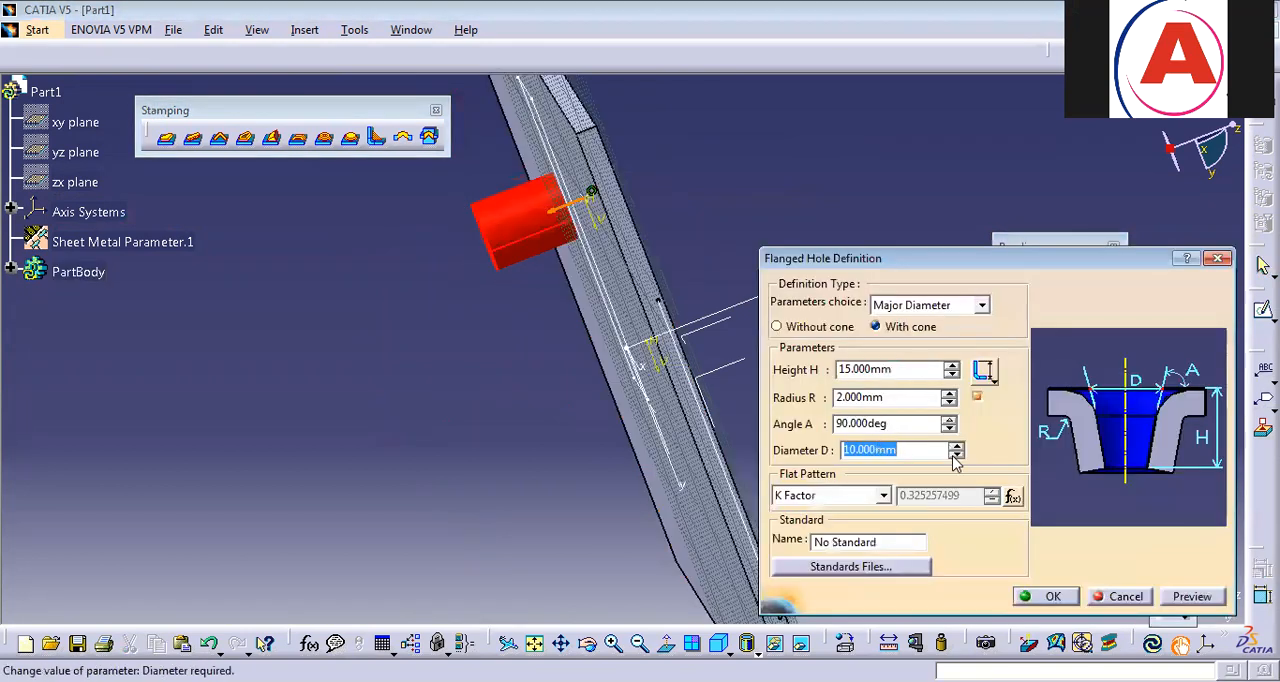
click(951, 374)
click(951, 374)
click(951, 374)
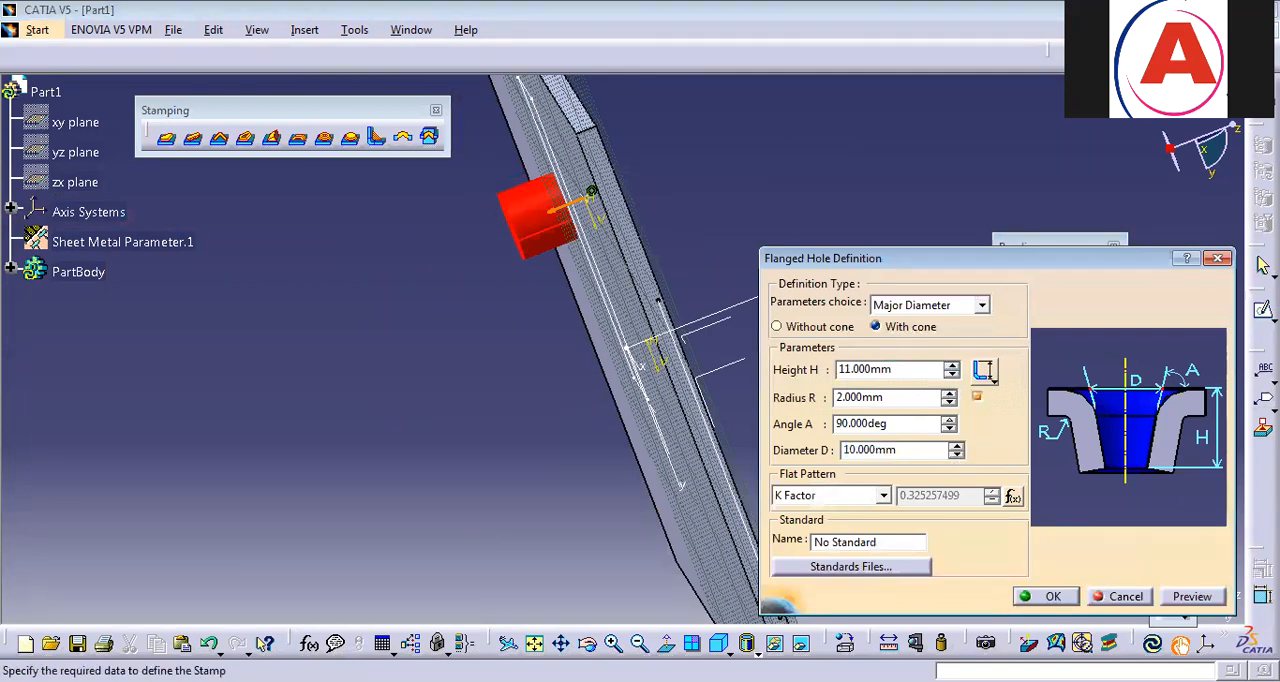
click(1185, 598)
click(741, 406)
click(951, 374)
click(1192, 596)
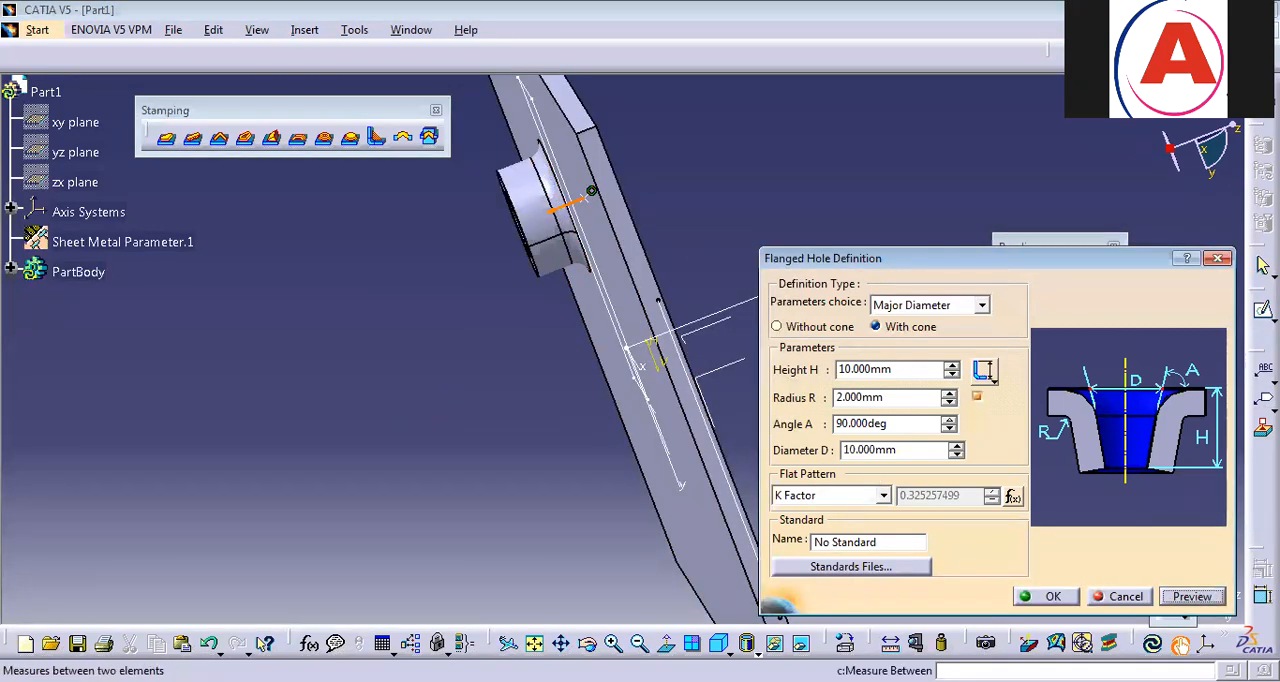
click(1046, 597)
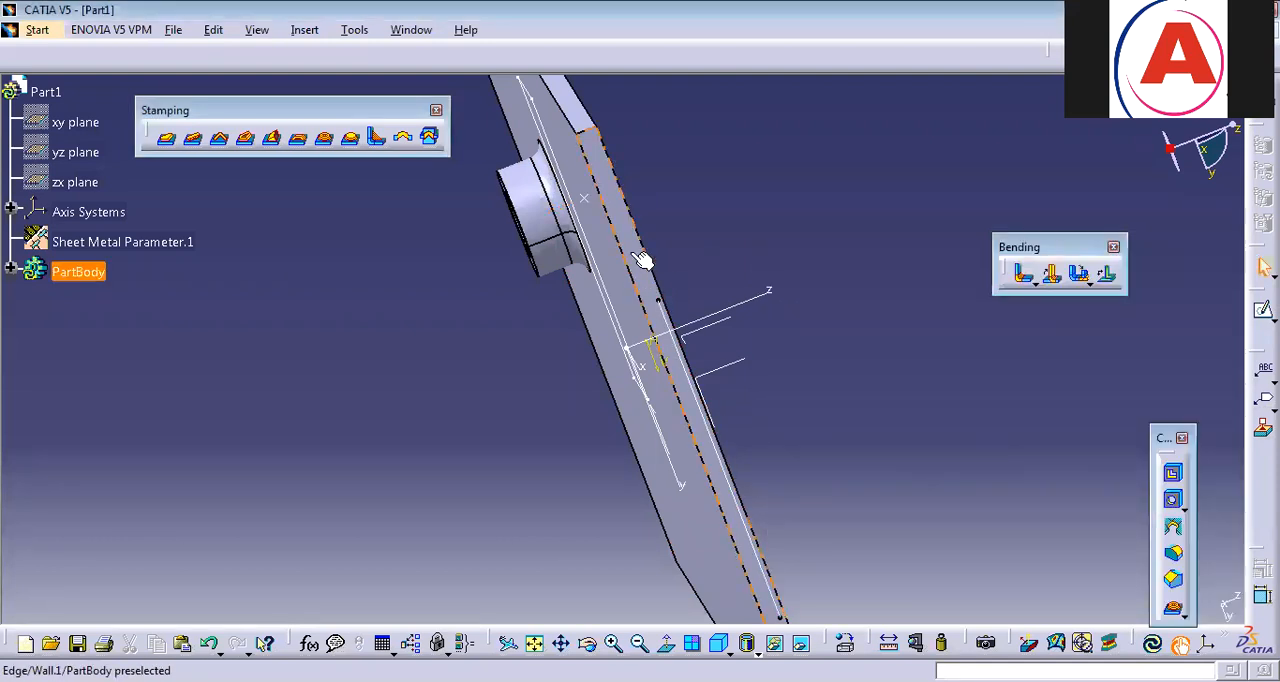
Inspect the flanged hole from both sides of the plate, then undo its height edit and the hole itself.
mouse_move(657, 223)
middle_down()
mouse_move(789, 394)
mouse_move(657, 390)
mouse_move(705, 378)
middle_up()
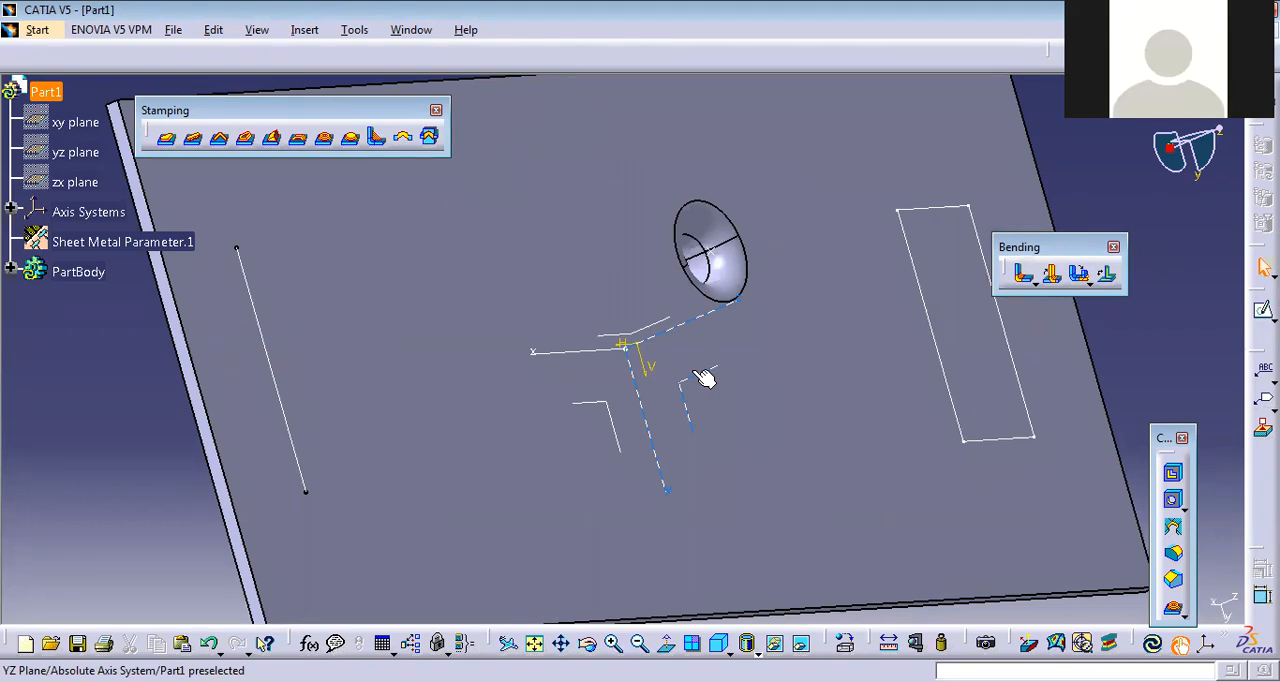
middle_drag(745, 300, 857, 315)
middle_drag(775, 208, 829, 437)
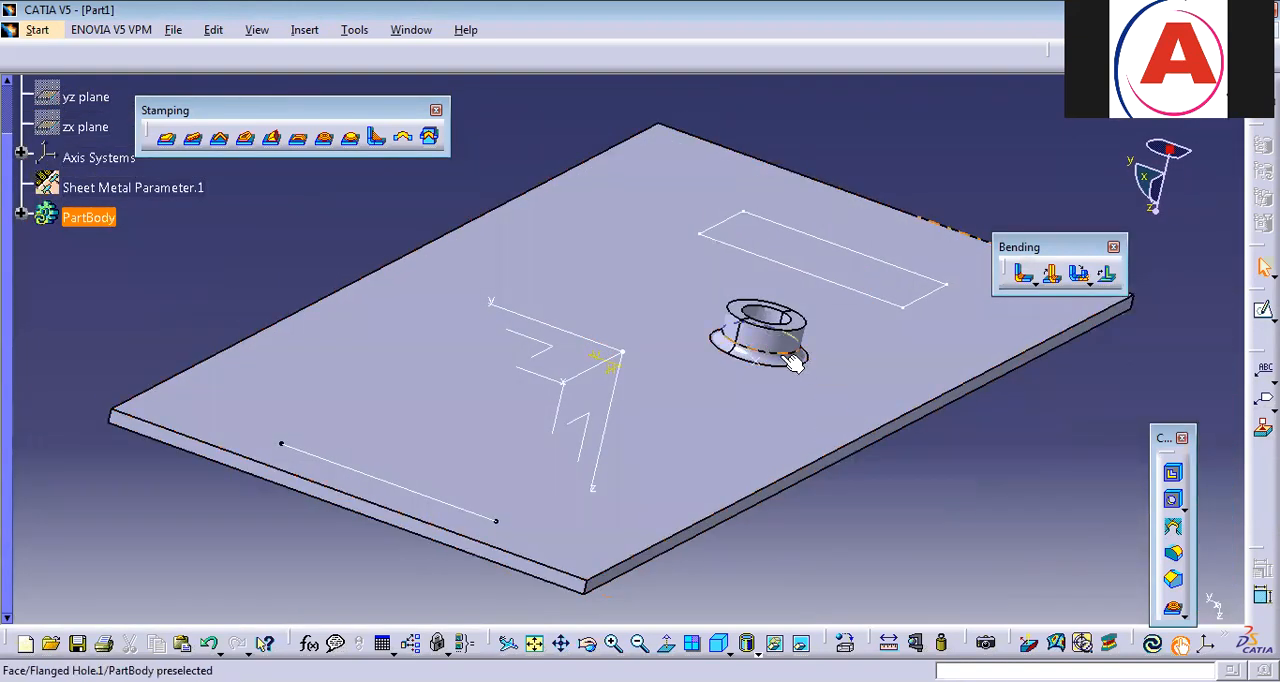
key(ctrl+z)
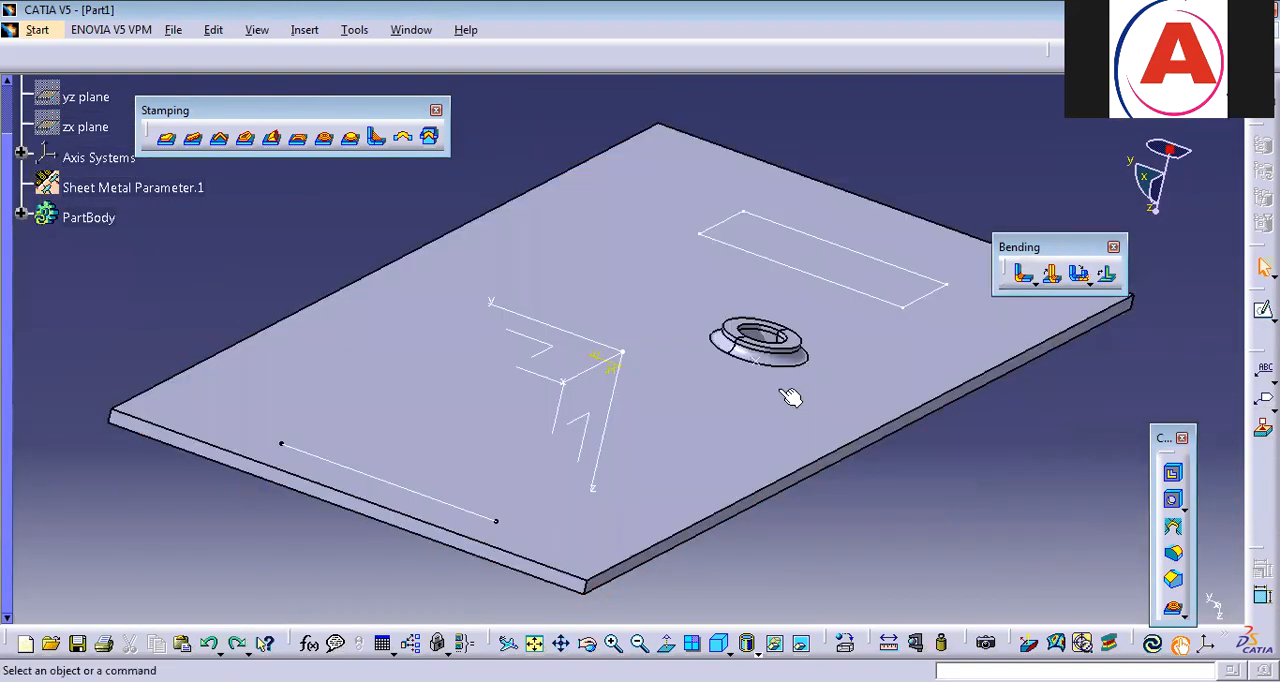
key(ctrl+z)
Create a dowel on the plate's top face near the reference point with its preset diameter, and inspect it from the side.
click(718, 643)
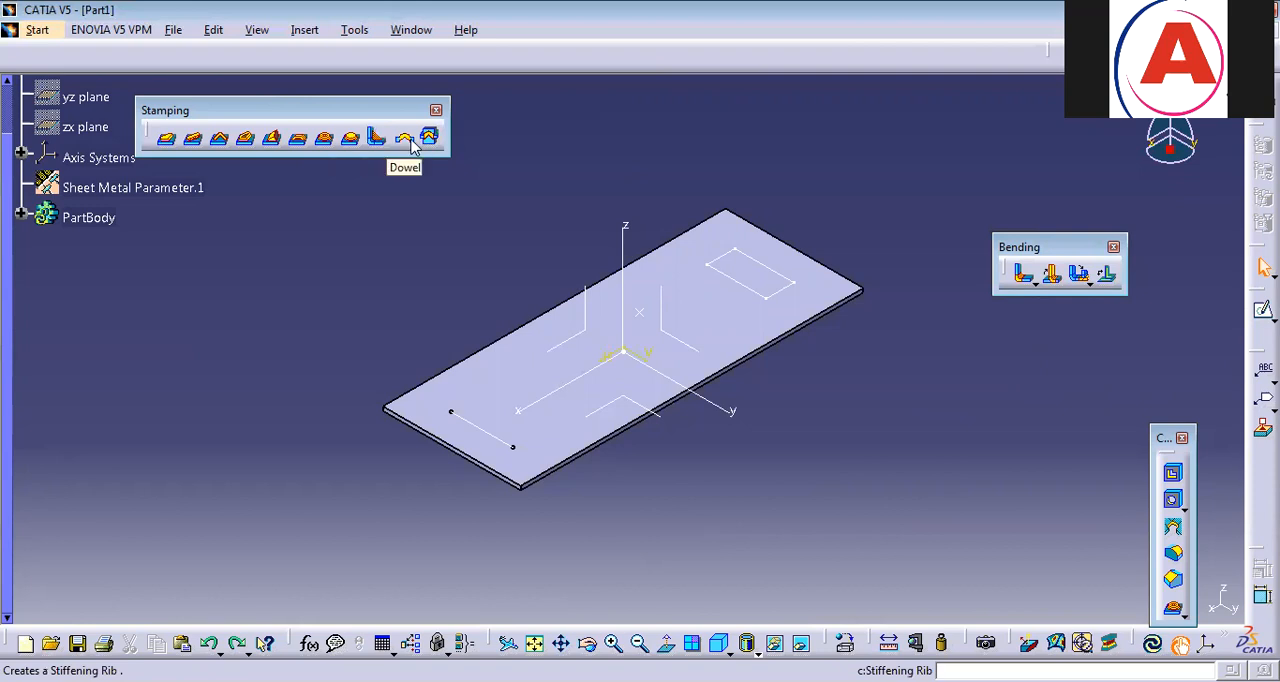
click(664, 327)
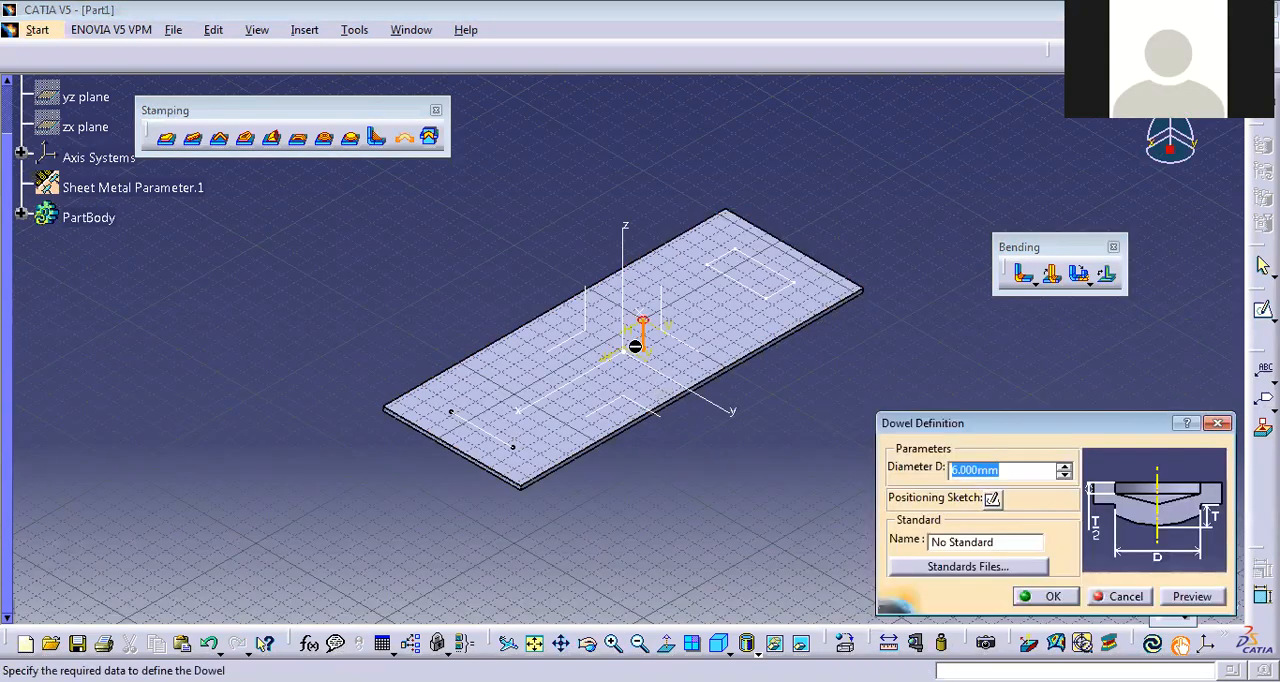
click(1052, 597)
ctrl+middle_drag(737, 531, 664, 238)
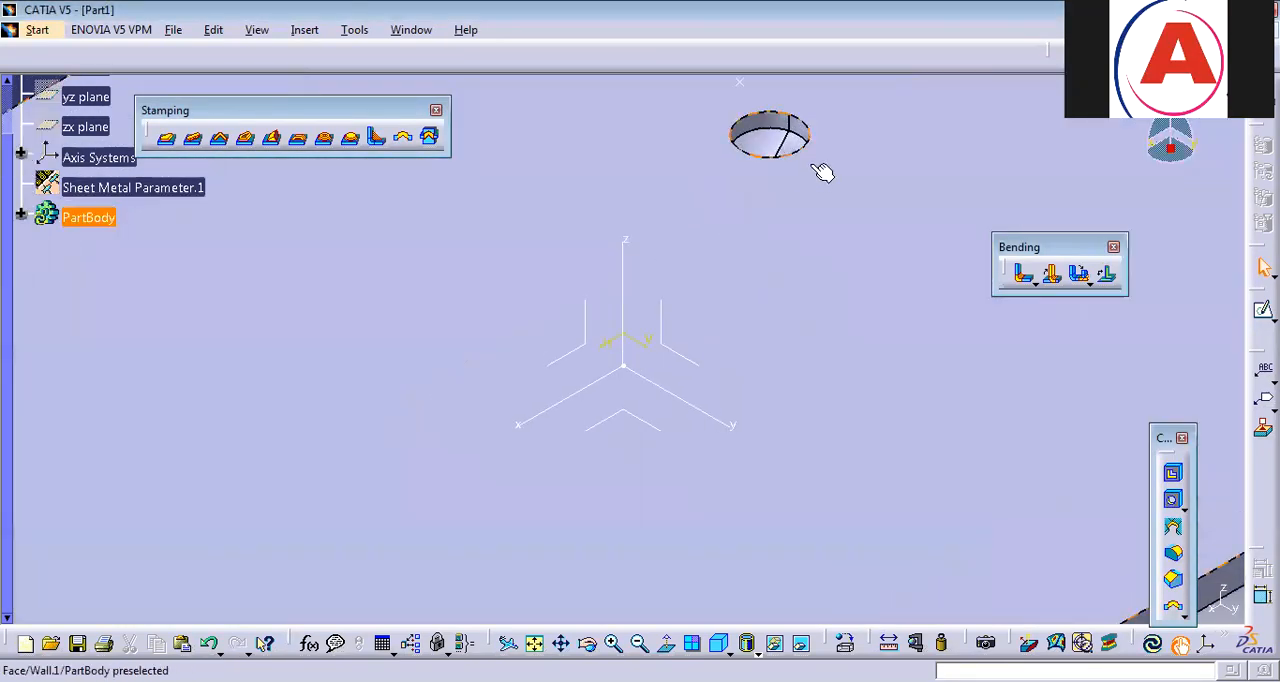
middle_drag(792, 178, 1049, 326)
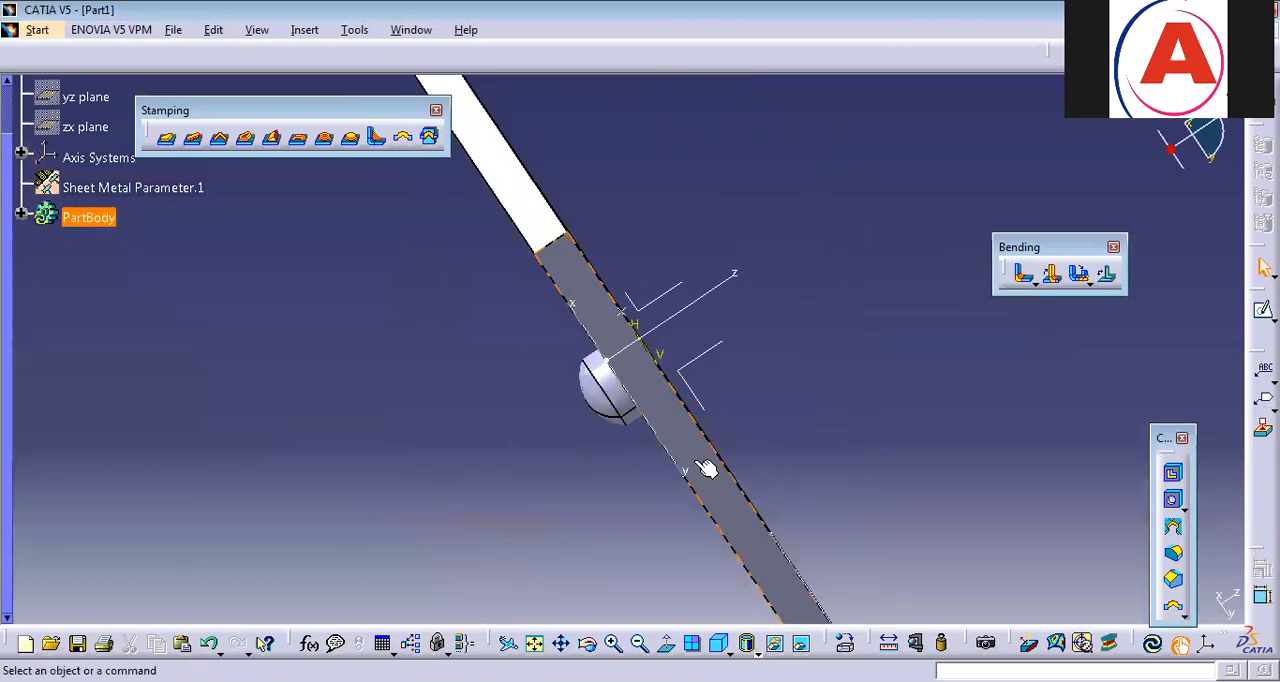
Undo the dowel and return to an isometric view of the whole plate.
key(ctrl+z)
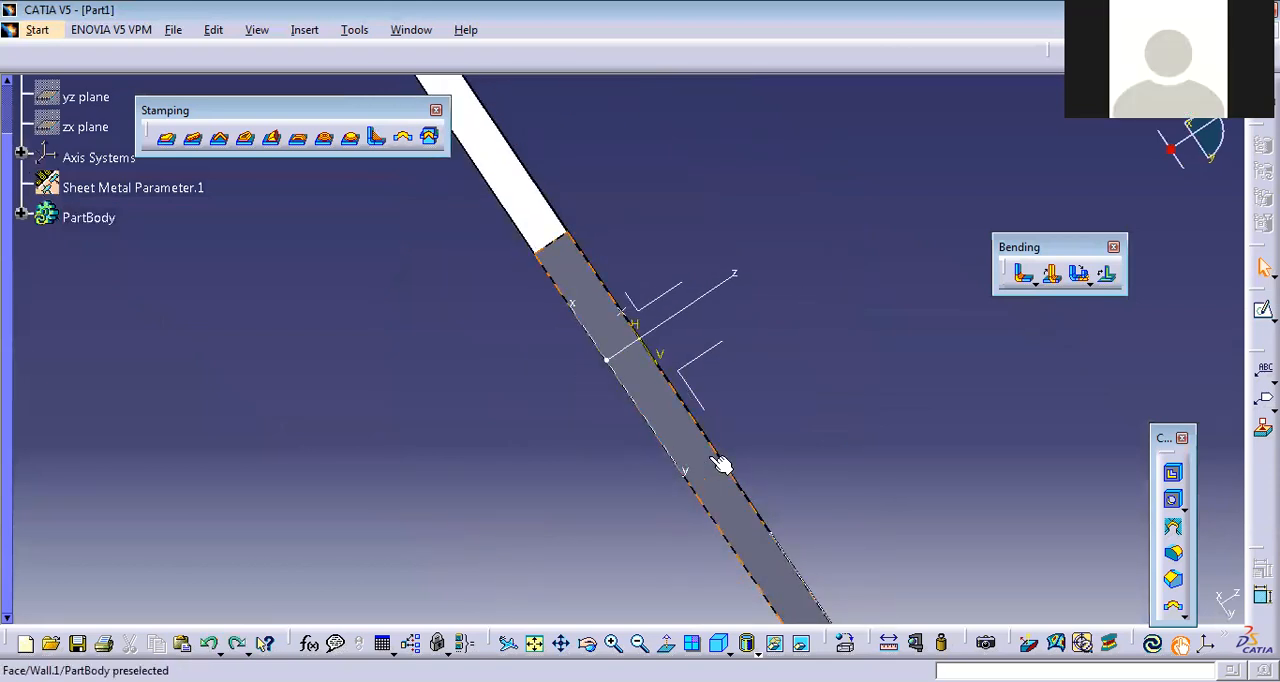
click(718, 642)
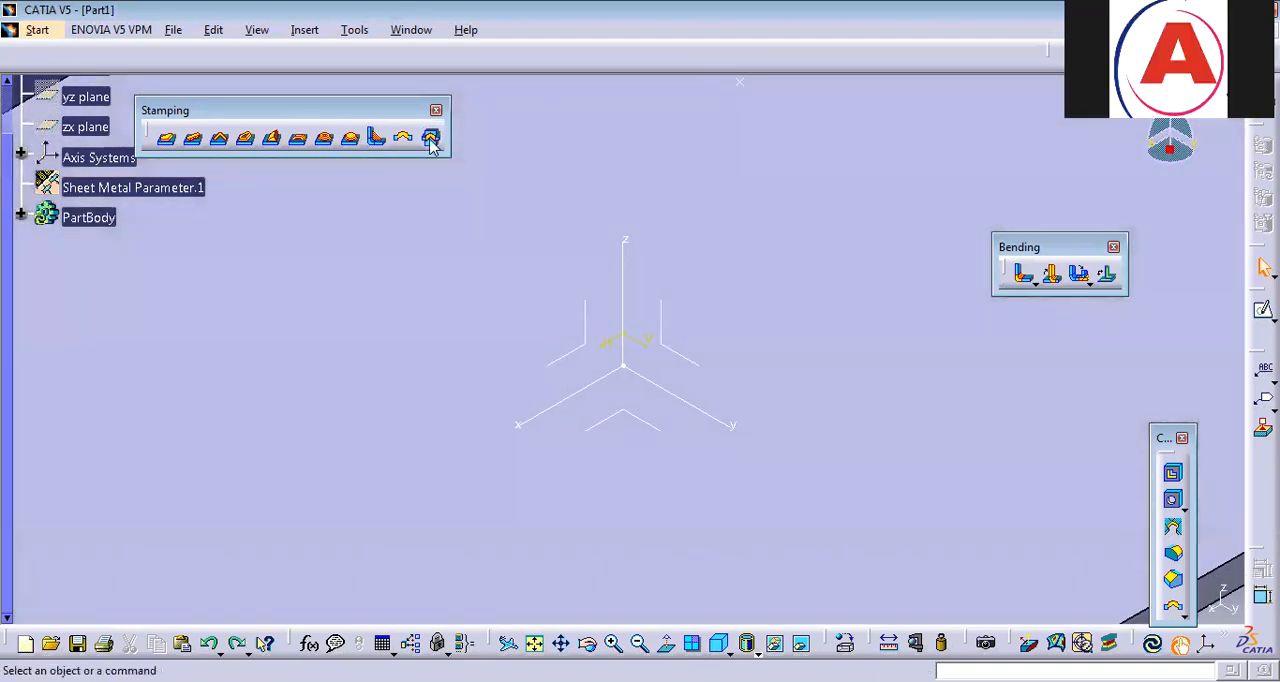
middle_drag(485, 197, 501, 393)
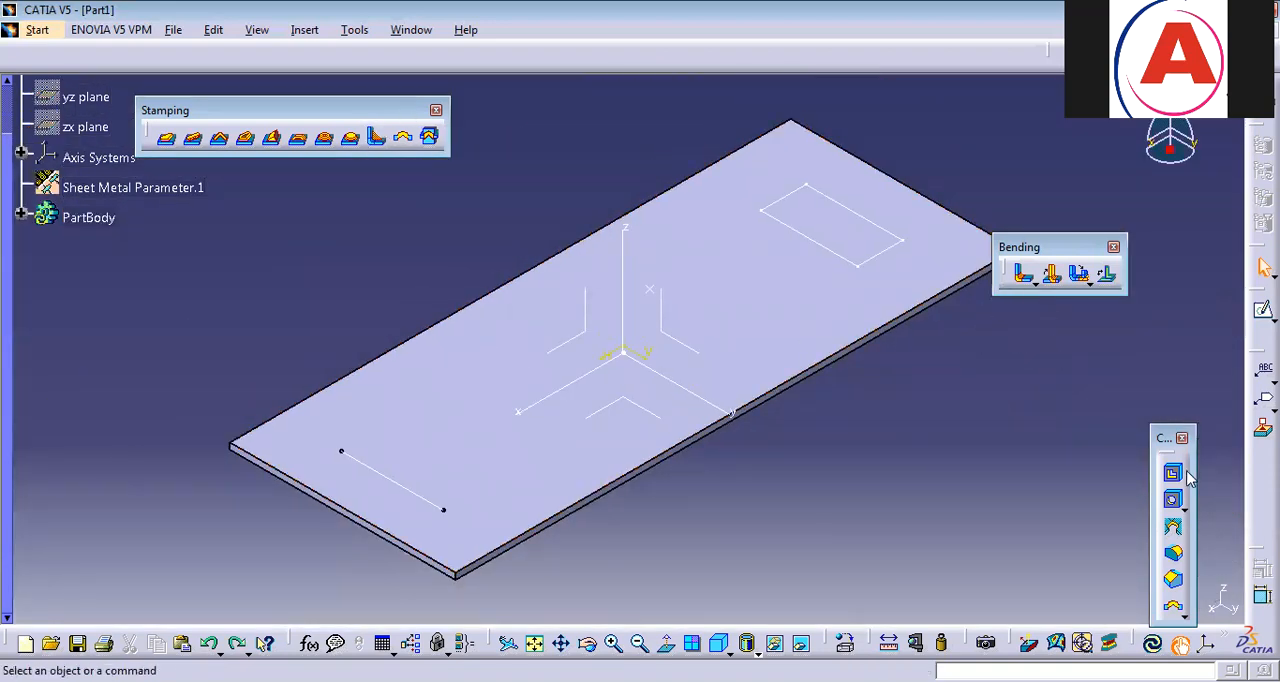
click(303, 32)
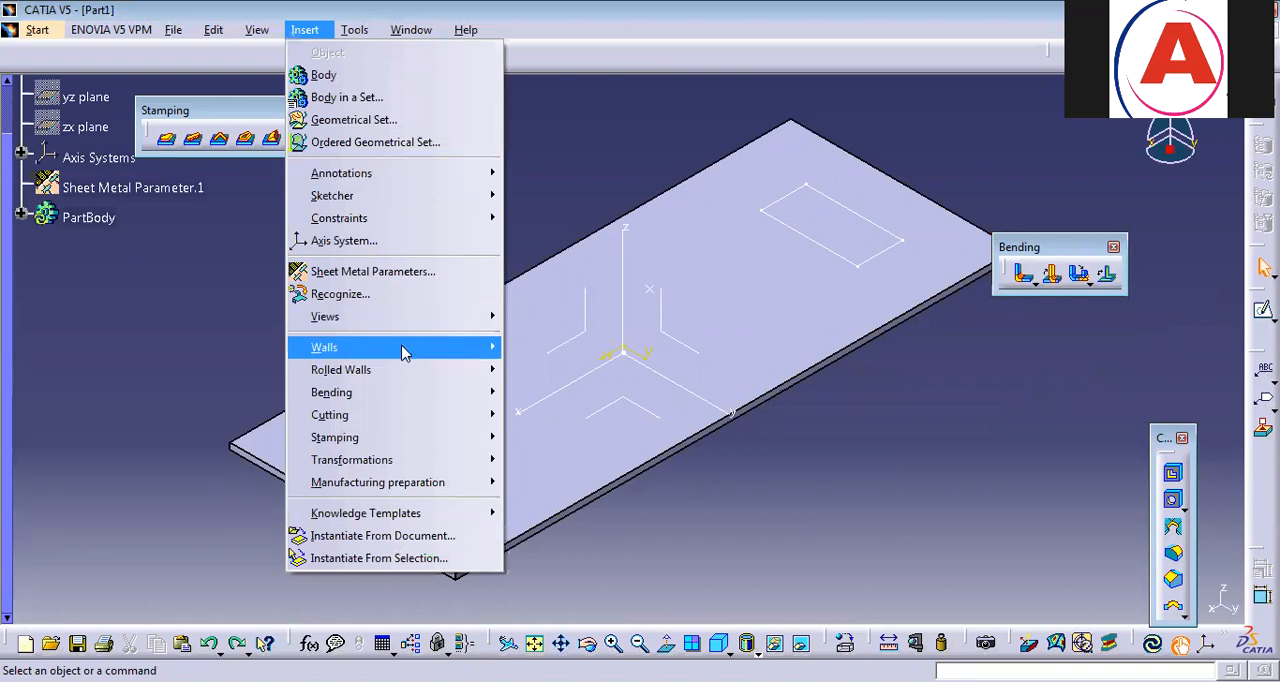
mouse_move(405, 350)
click(590, 348)
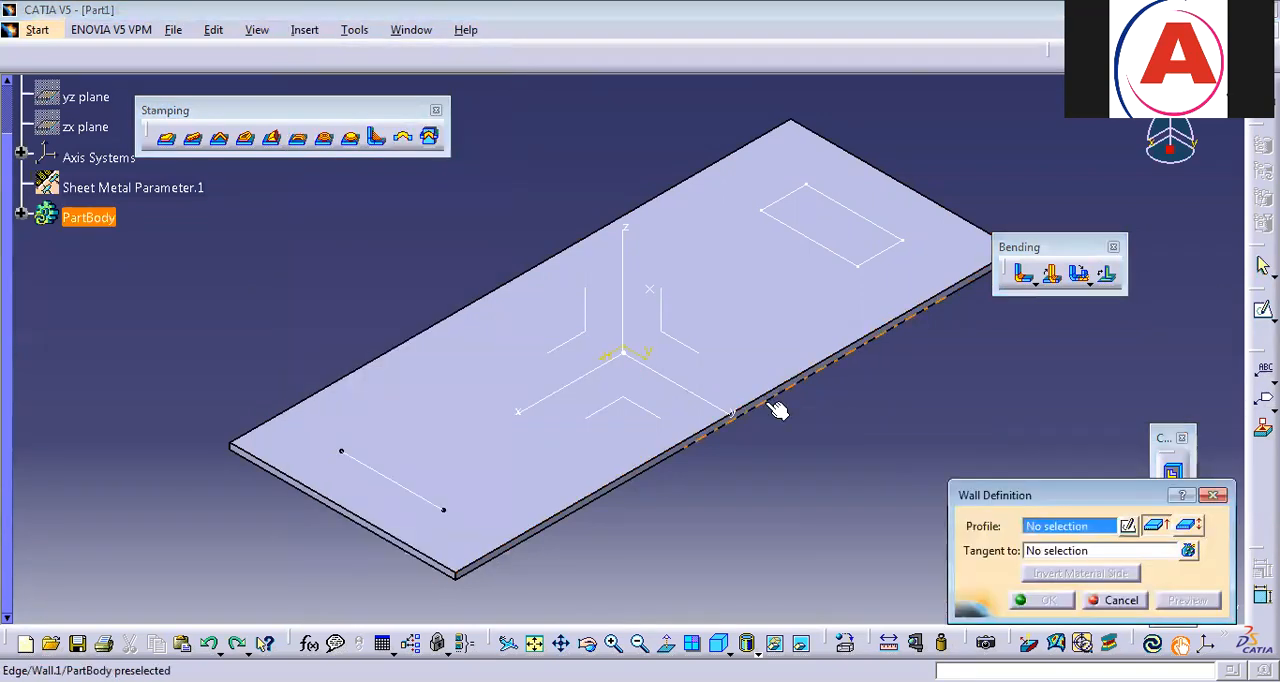
click(758, 345)
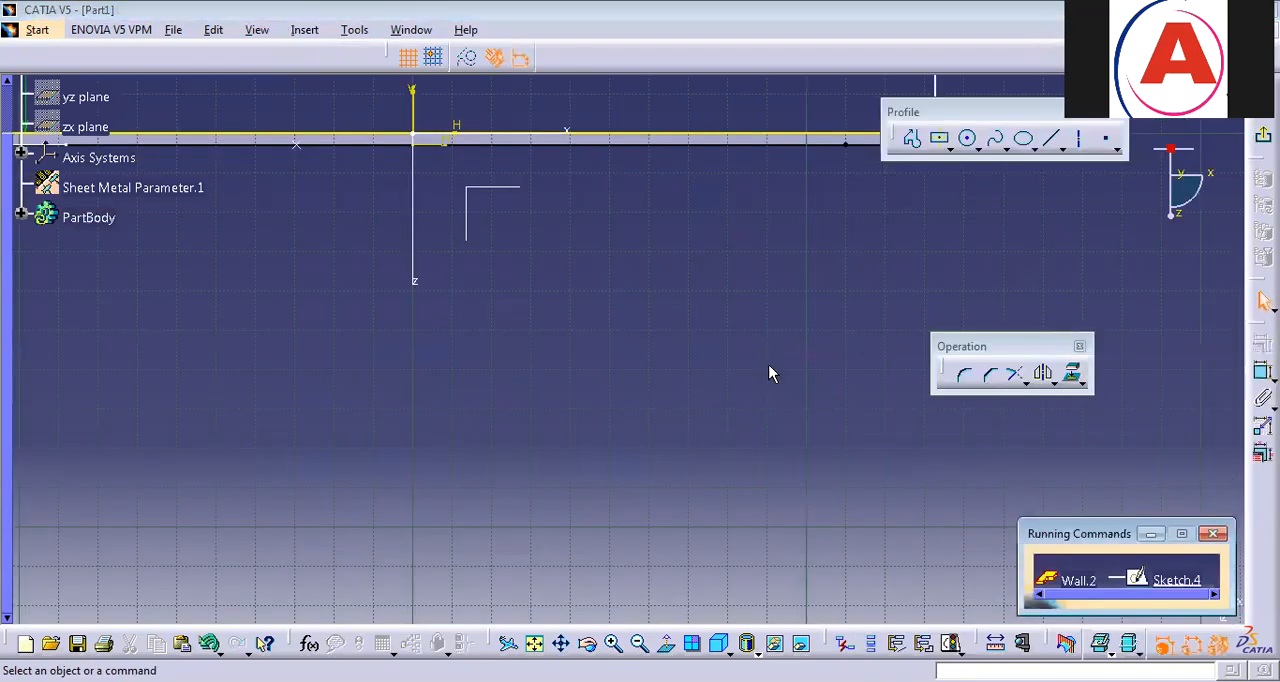
click(1212, 534)
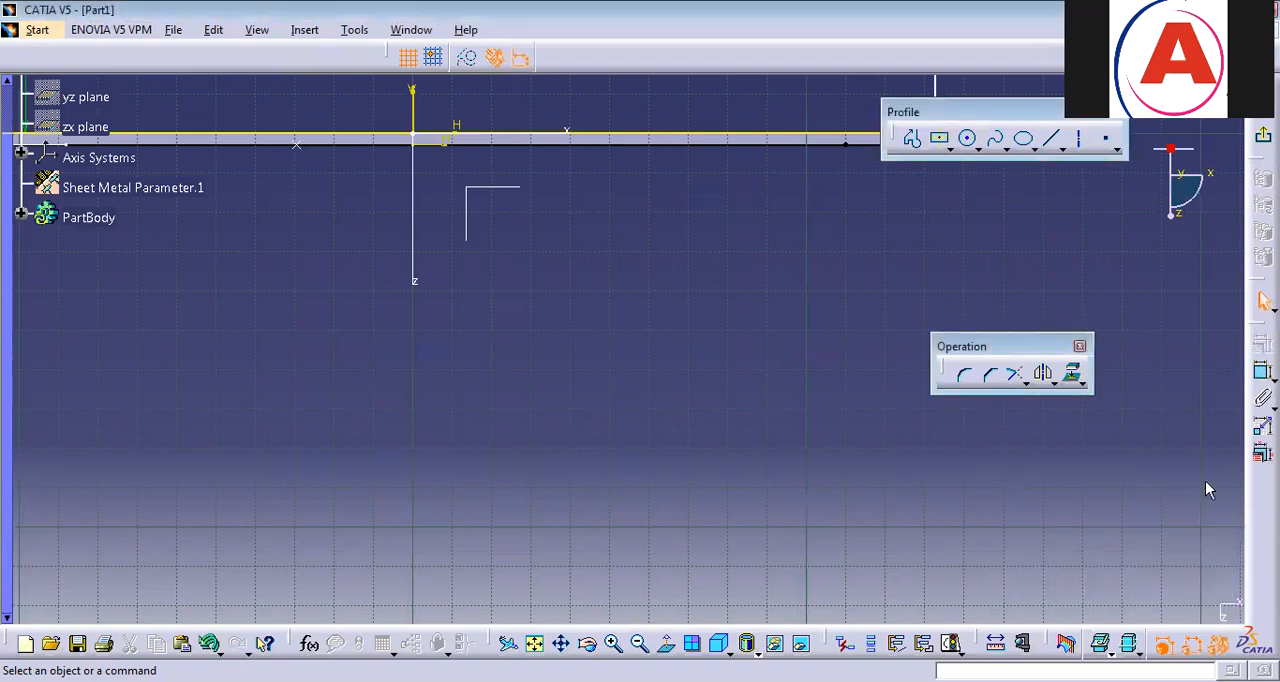
click(1263, 135)
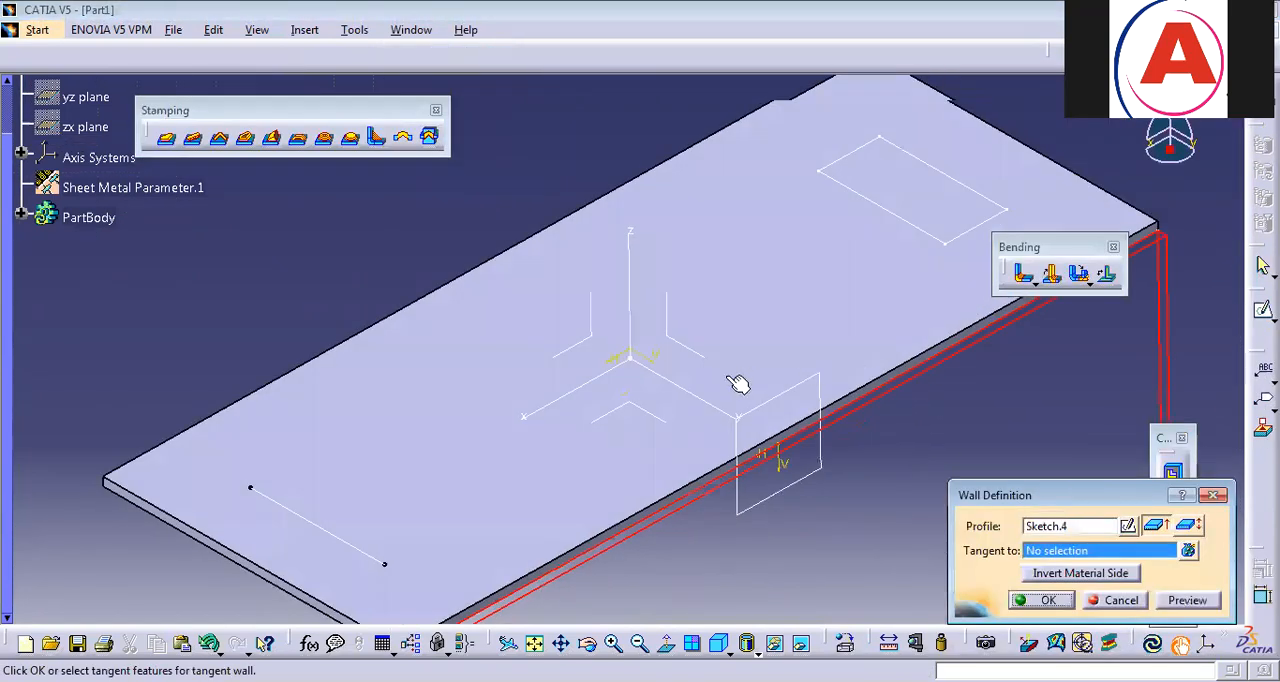
click(1211, 498)
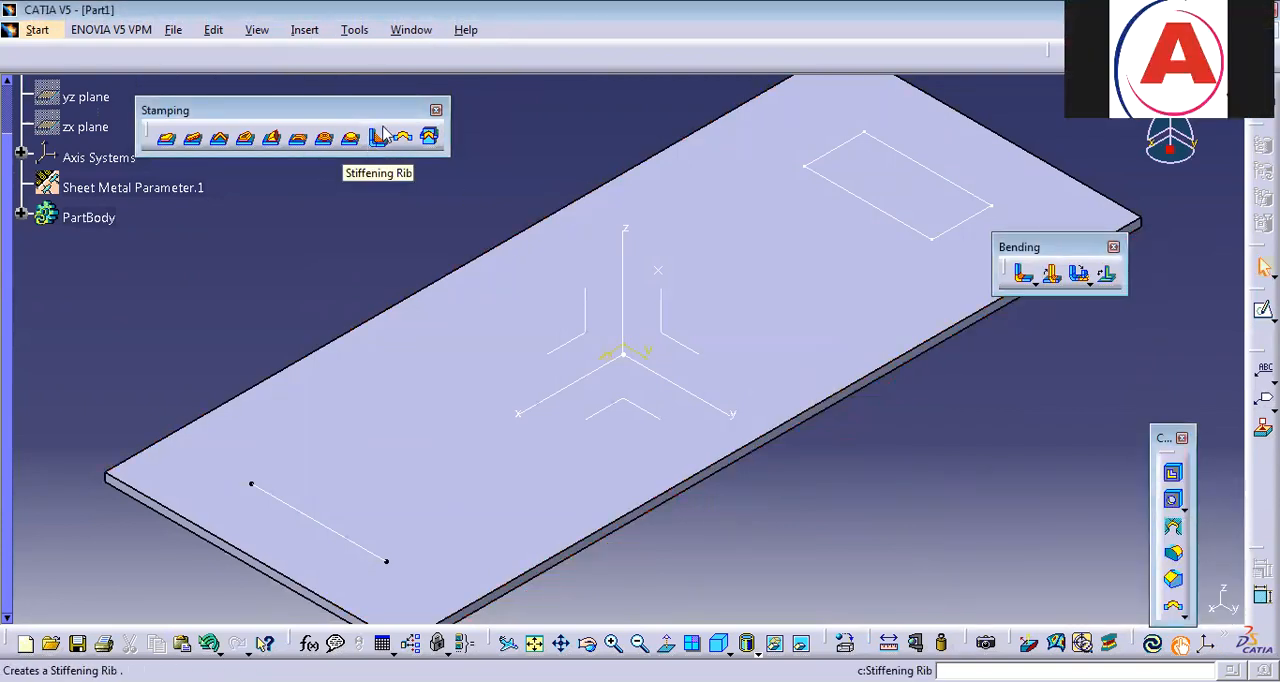
Add a wall on the plate's long edge at 90 degrees with a bend, reverse its position, shorten its height and view the bend from outside.
click(321, 33)
mouse_move(342, 348)
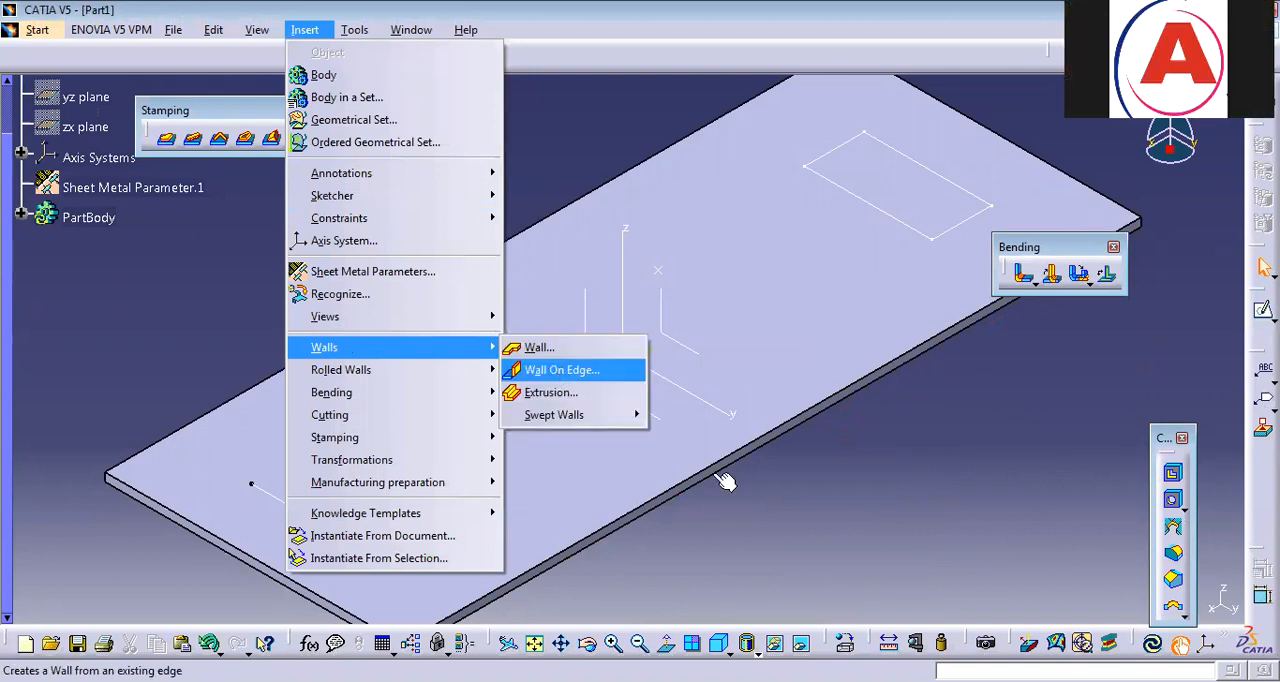
key(Return)
click(719, 382)
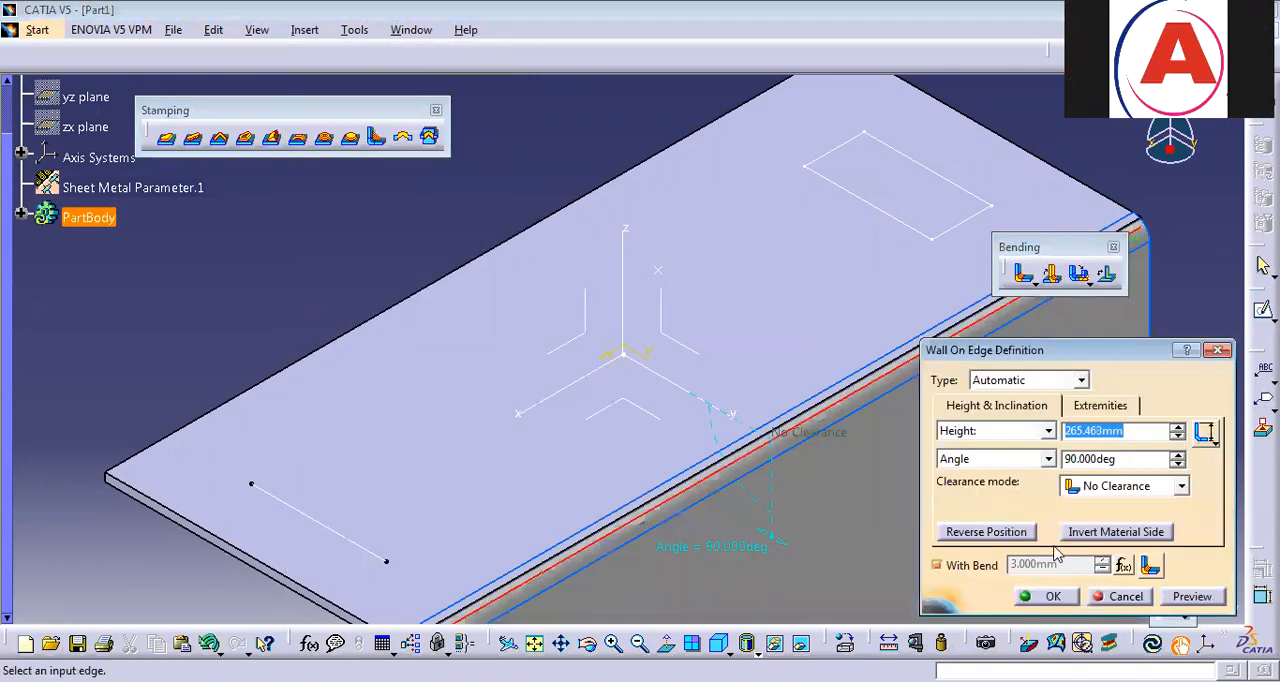
click(1027, 533)
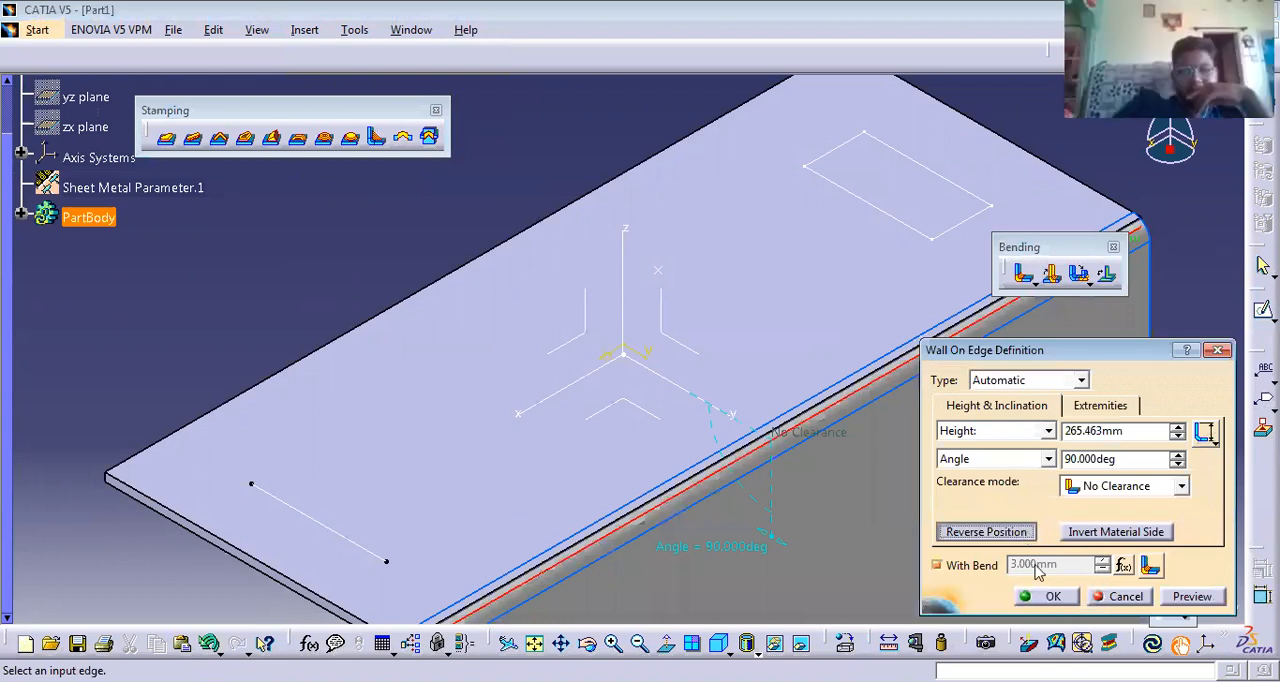
ctrl+middle_drag(822, 303, 808, 375)
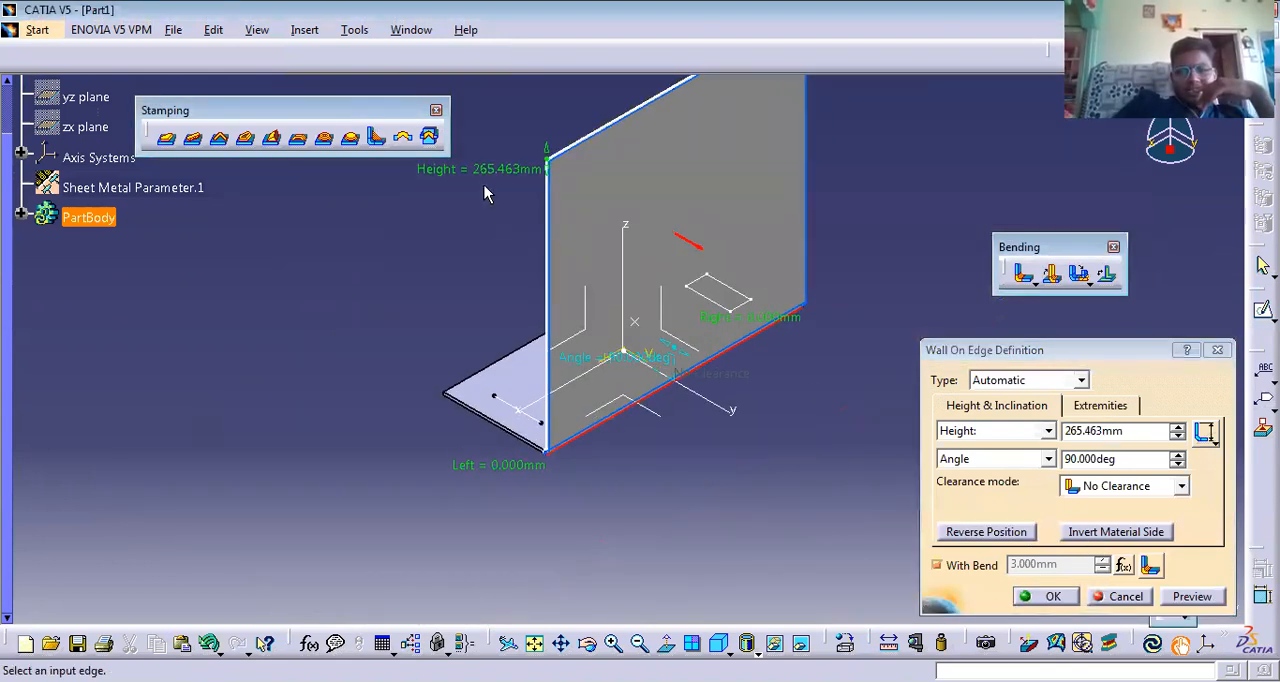
drag(482, 178, 480, 289)
click(1053, 597)
middle_drag(763, 520, 797, 534)
middle_drag(820, 578, 617, 443)
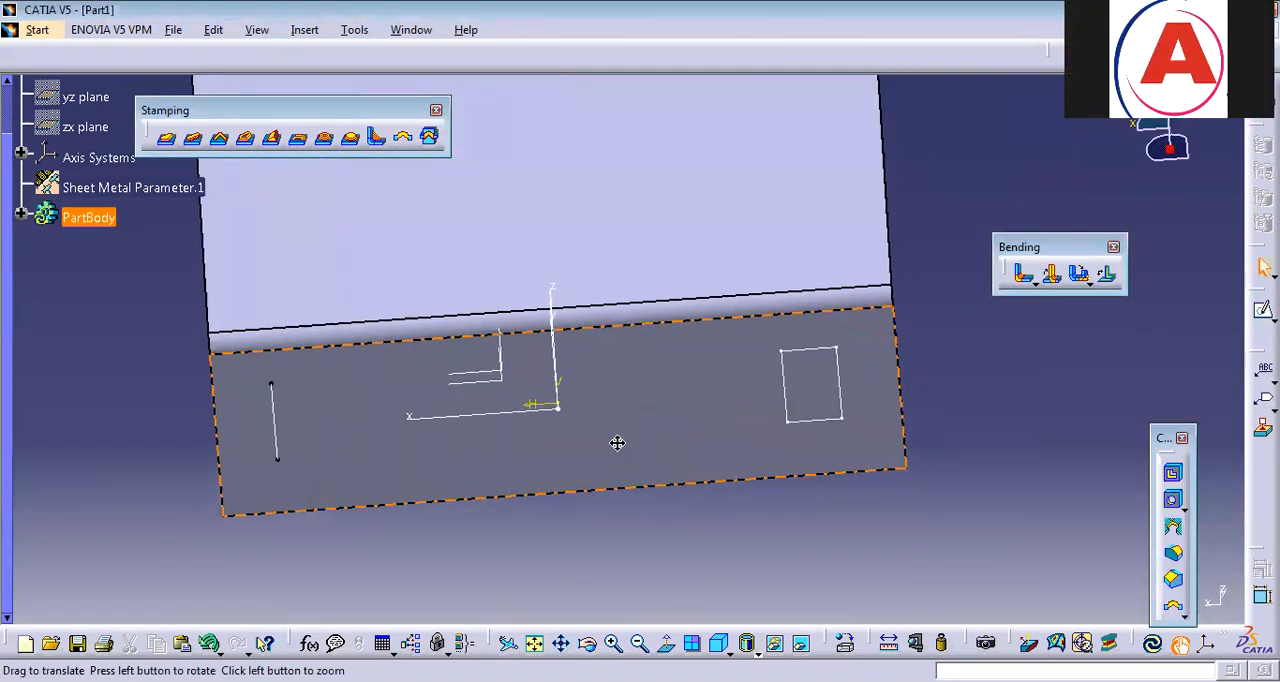
Start a stiffening rib and place a point on the bend surface 10.4 mm from its middle.
click(377, 138)
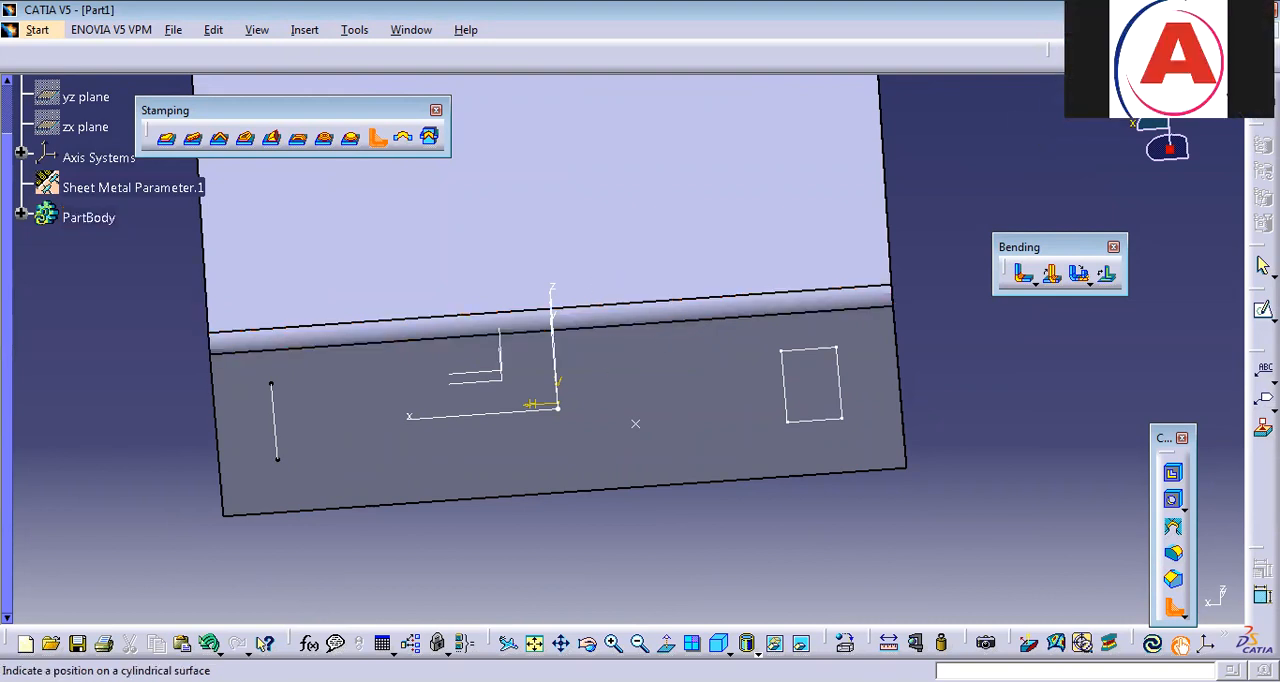
click(645, 322)
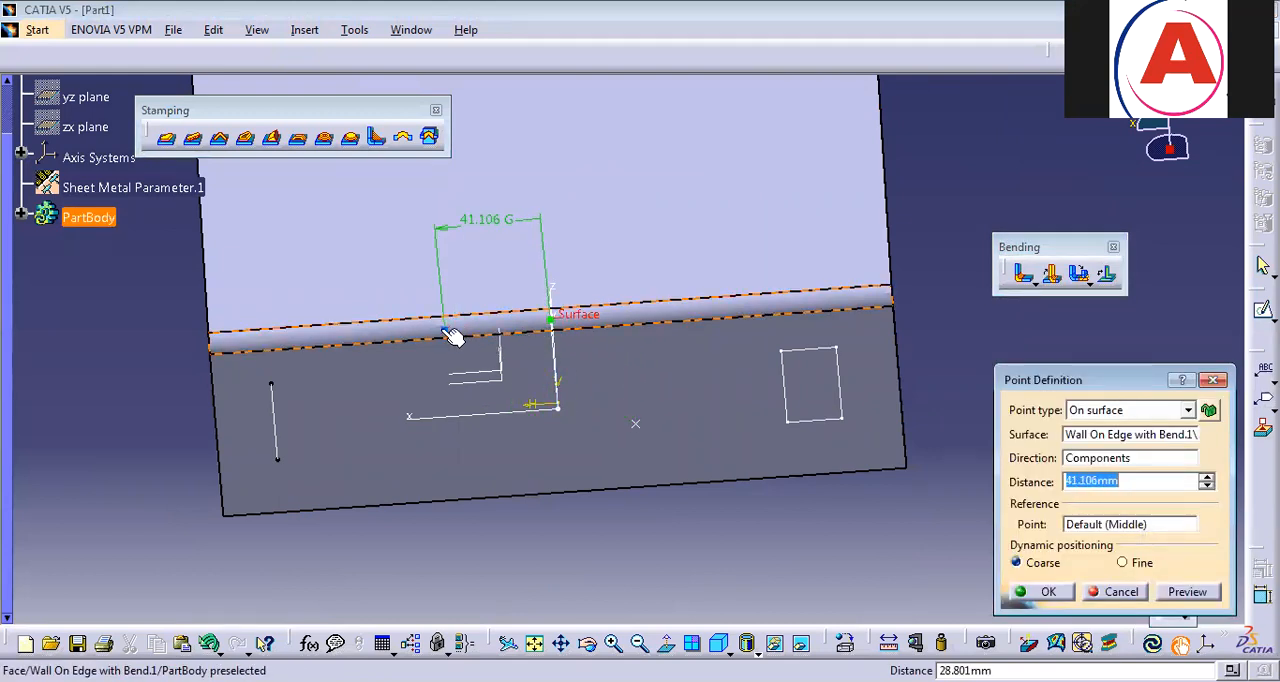
click(537, 328)
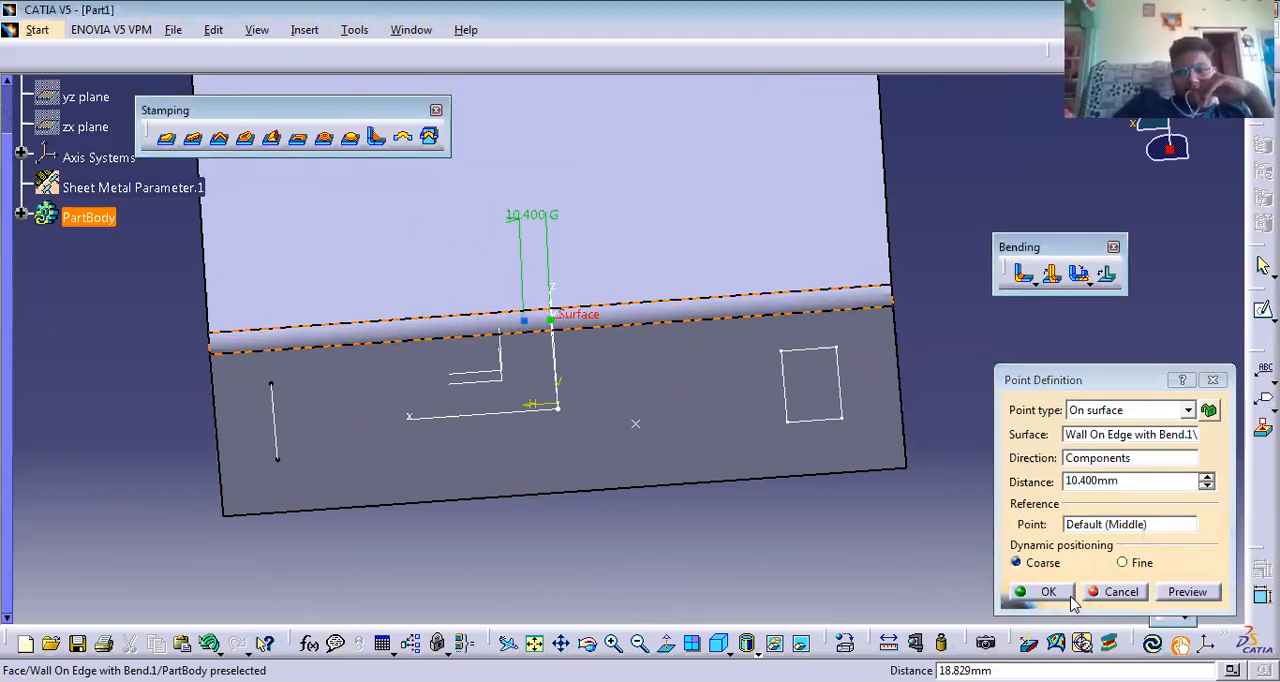
click(1040, 591)
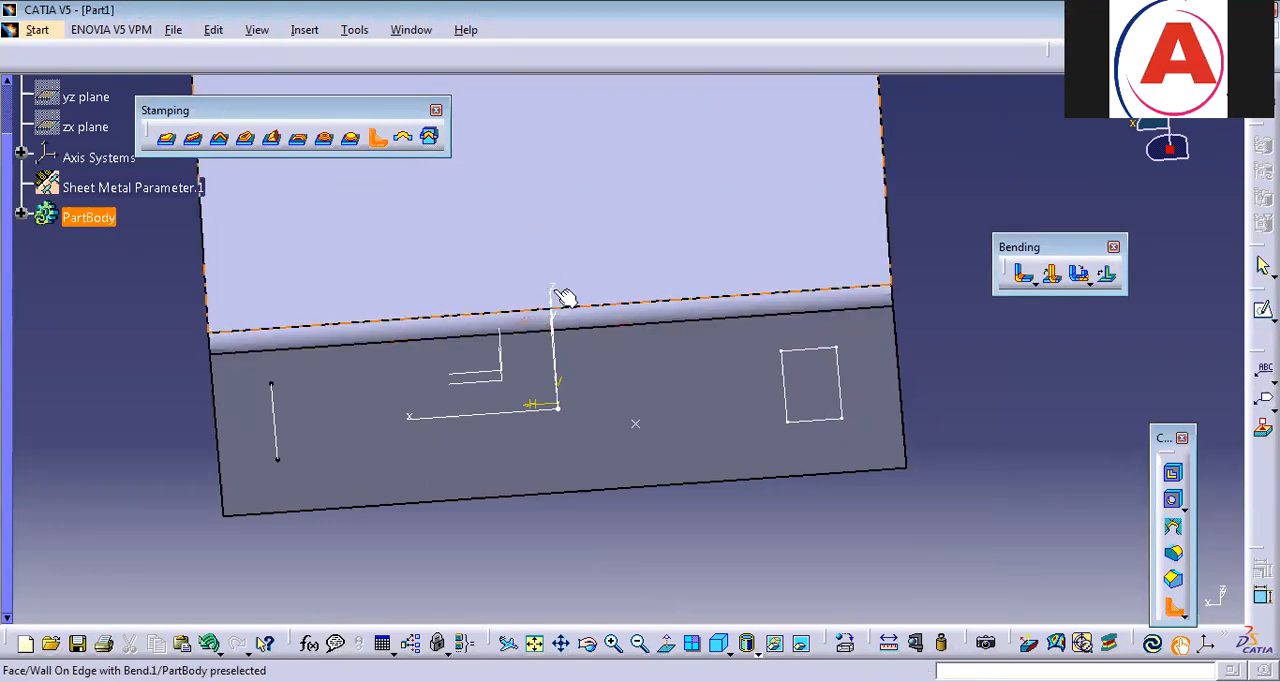
Create a stiffening rib on the bend with length 30 mm, radii 2 mm and angle 80 degrees, and inspect it from several sides.
click(615, 325)
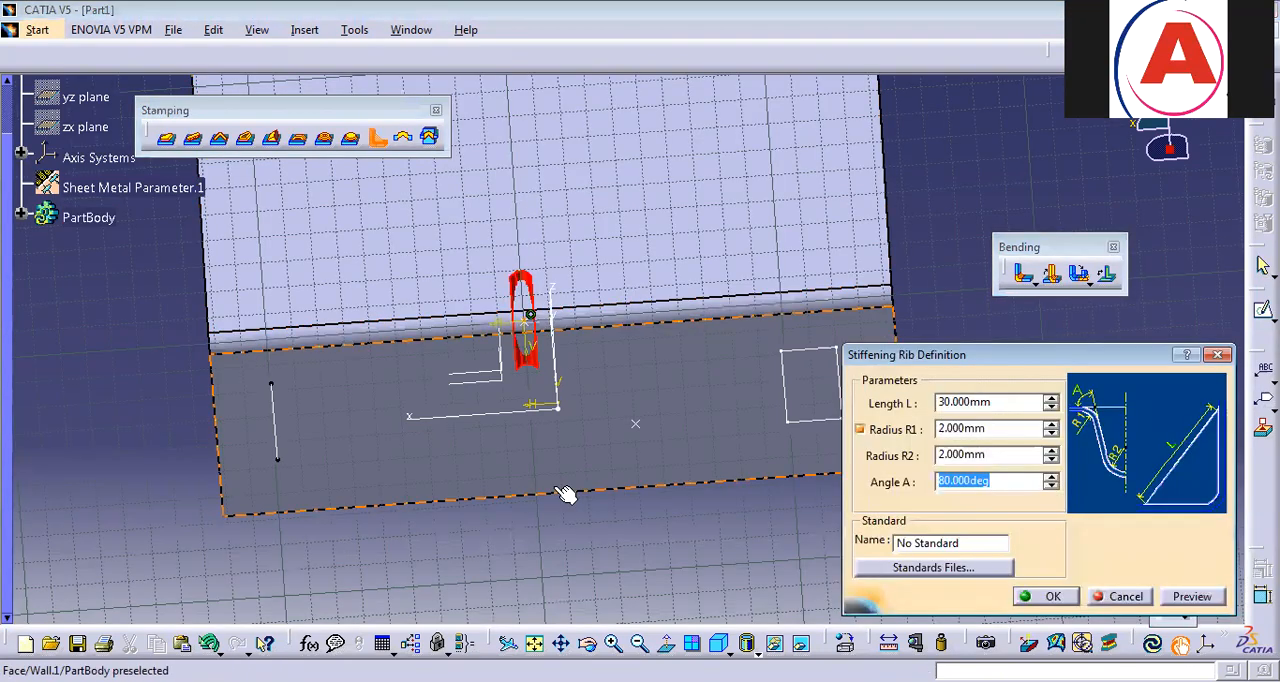
middle_drag(452, 383, 622, 548)
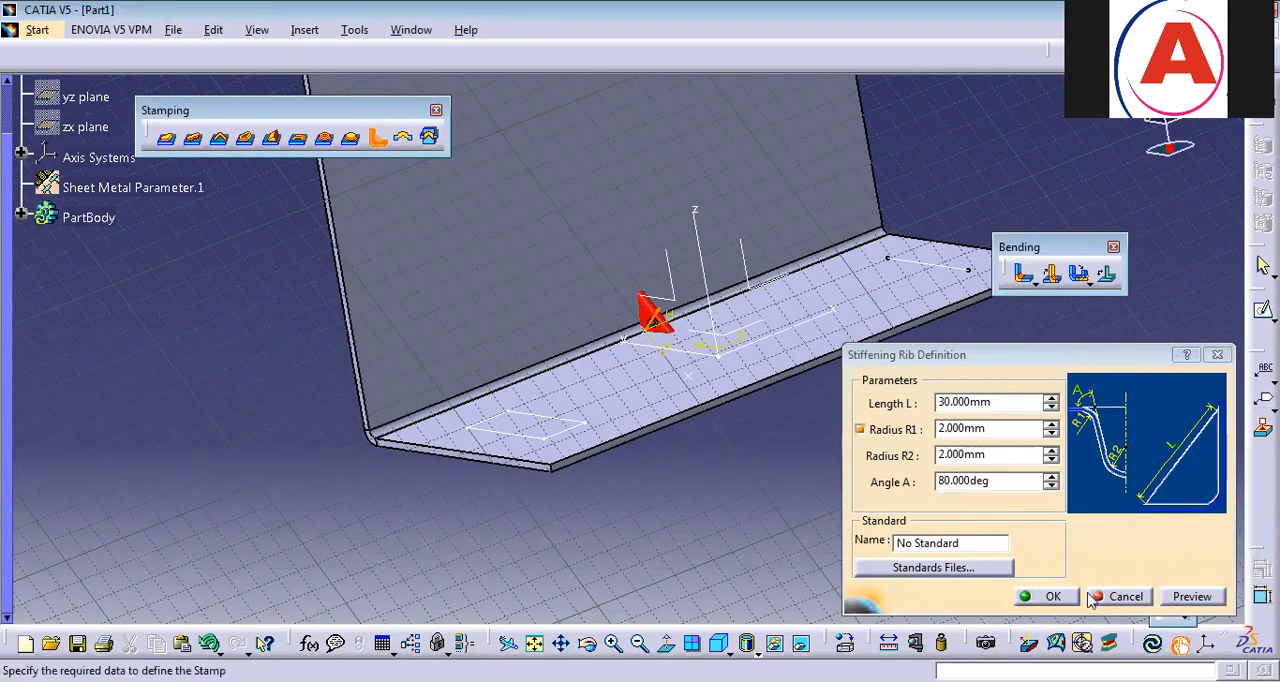
click(1053, 596)
ctrl+middle_drag(769, 586, 780, 283)
ctrl+middle_drag(835, 322, 846, 237)
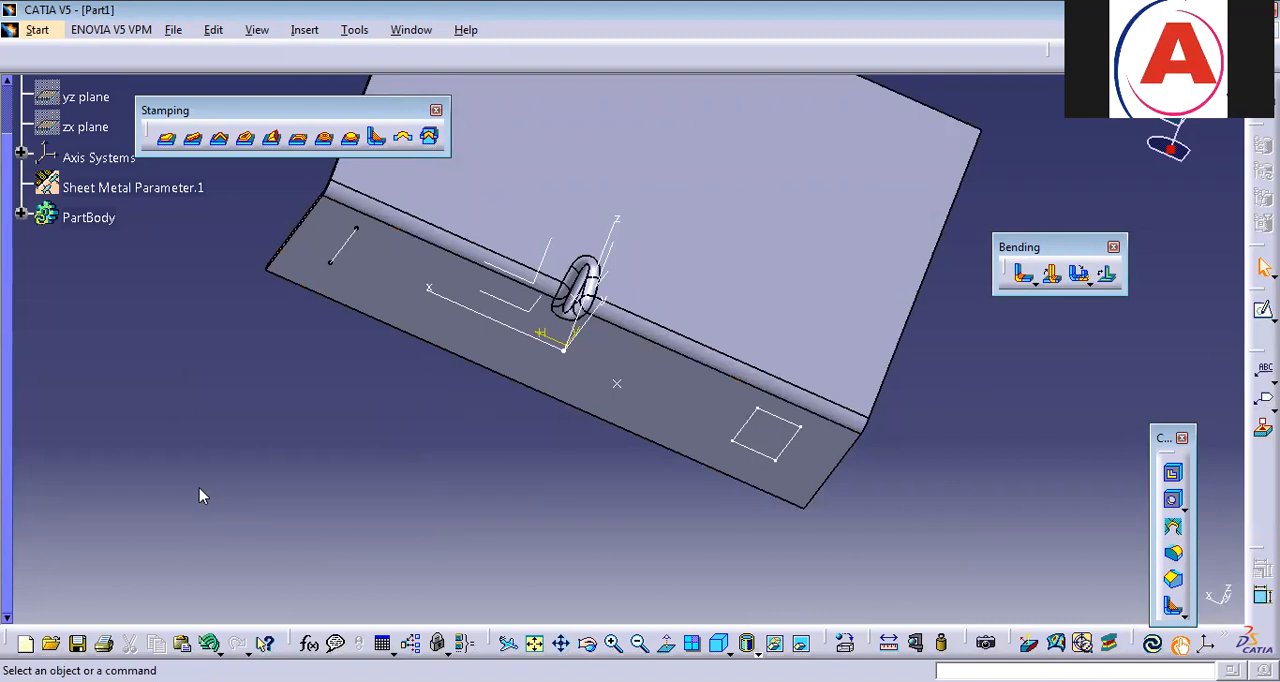
Undo the stiffening rib and the wall on edge, and clear the rectangle, line and point references from the plate.
key(ctrl+y)
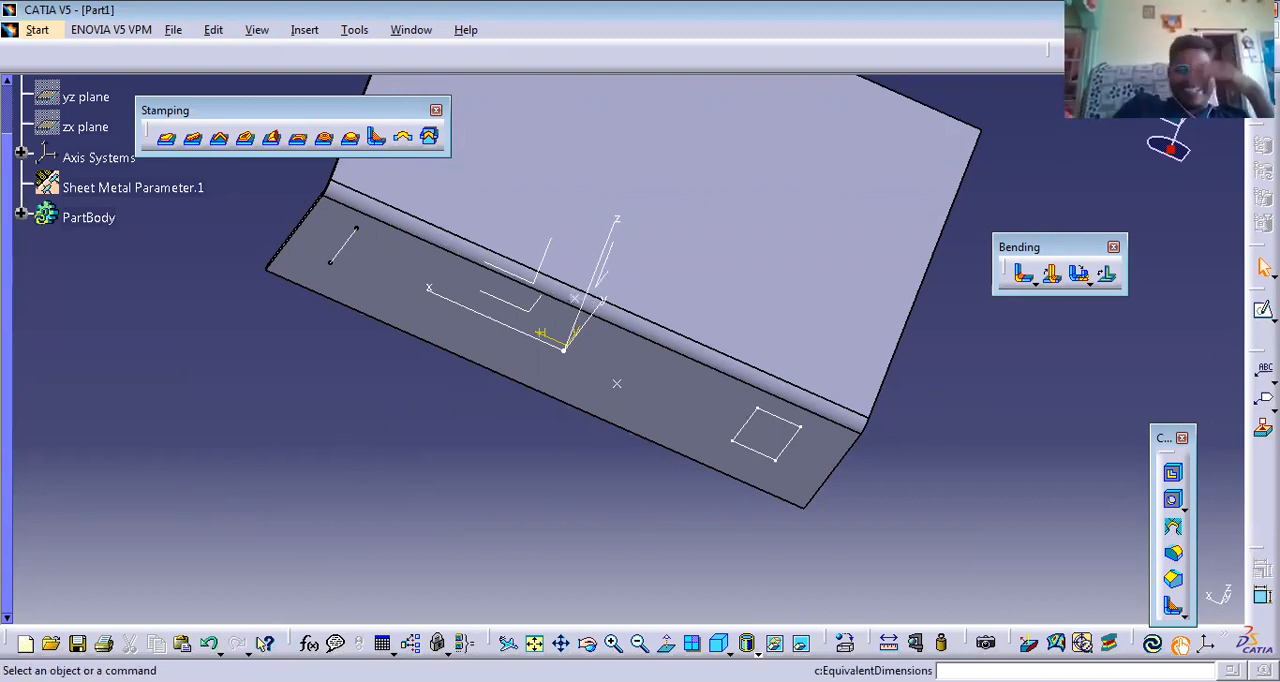
click(718, 643)
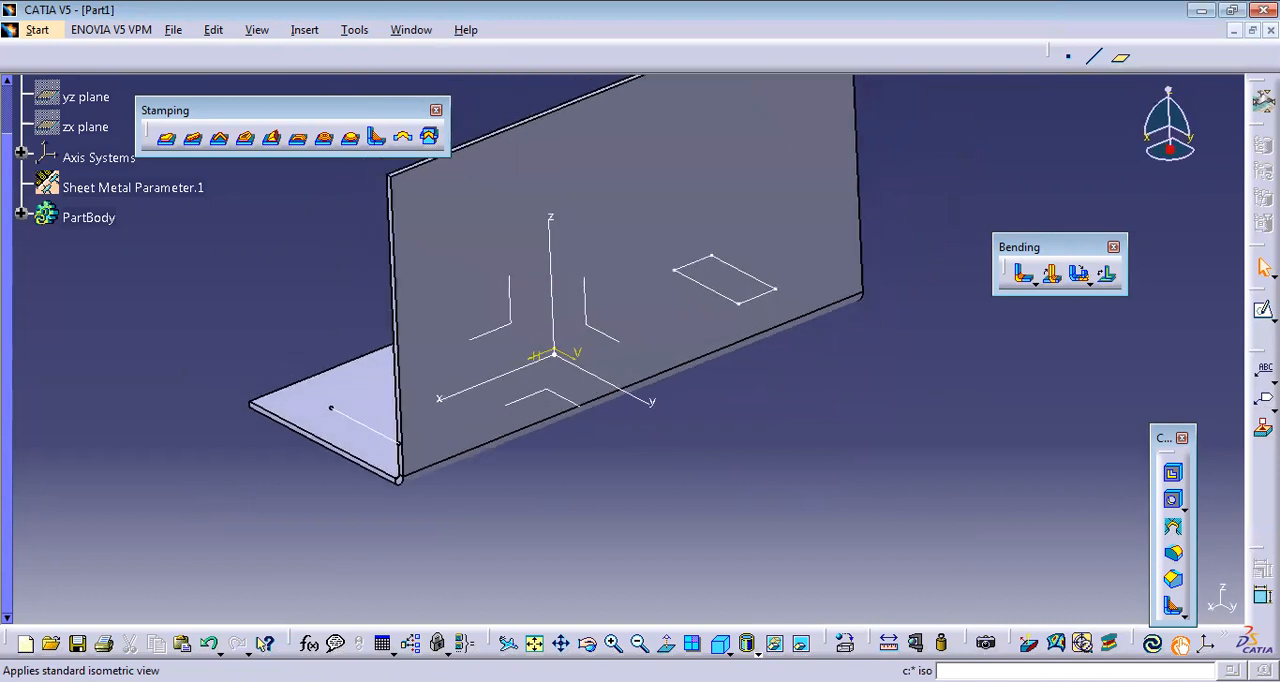
key(ctrl+z)
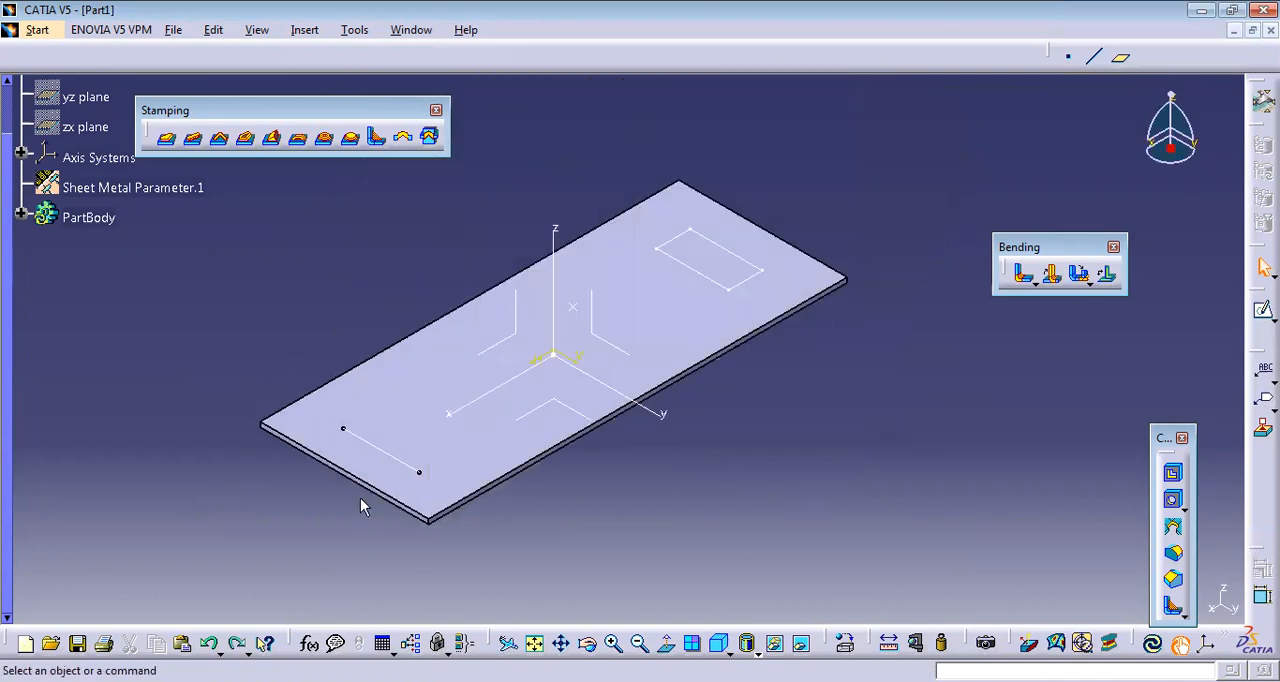
click(432, 143)
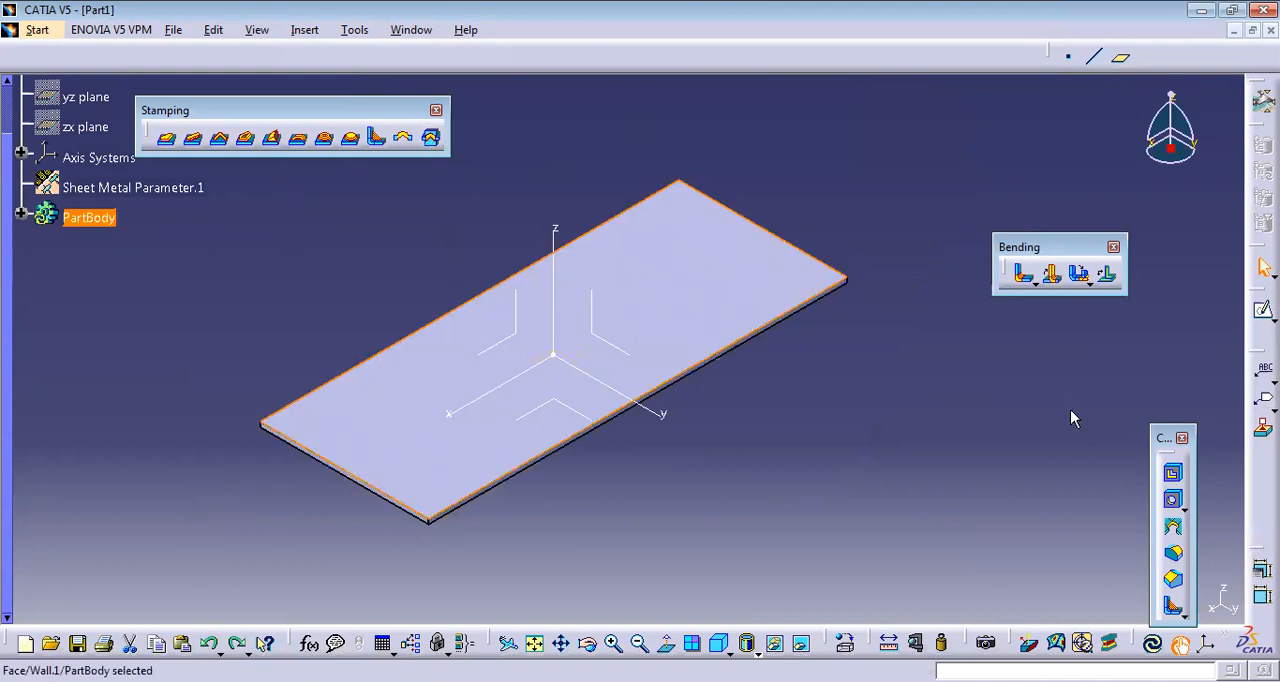
click(875, 476)
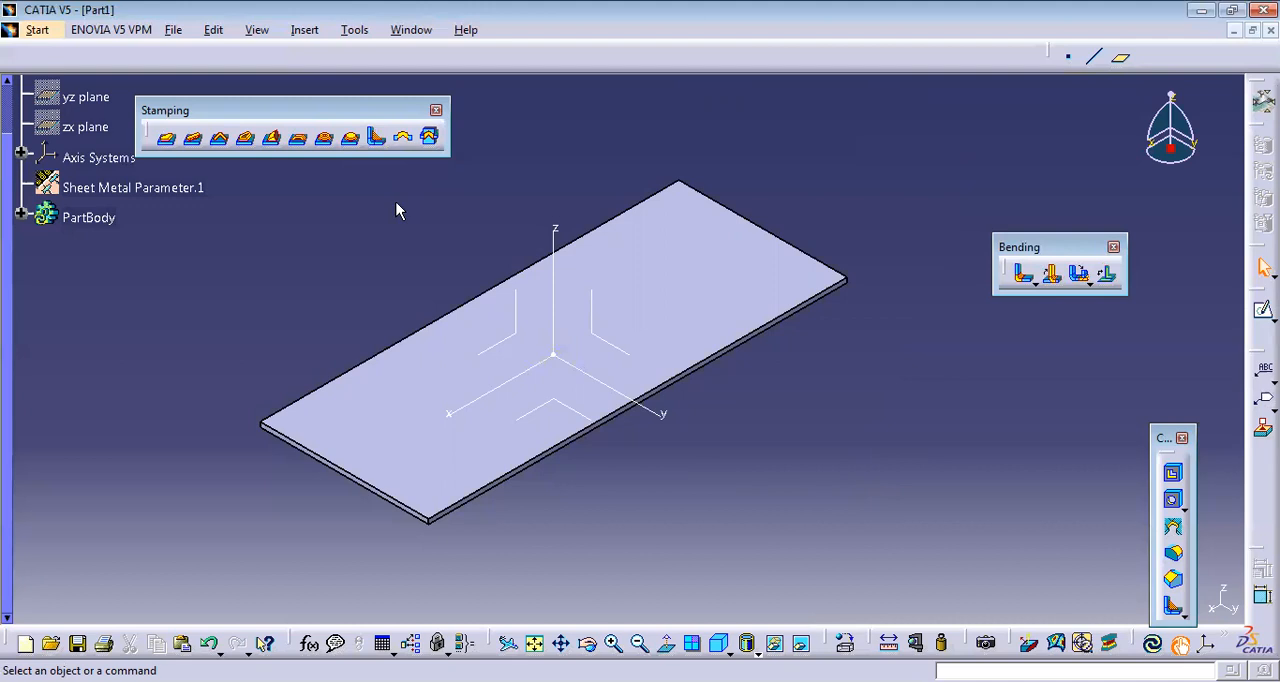
Switch to the Part Design workbench and insert a new body into the part.
click(37, 30)
mouse_move(150, 74)
click(311, 72)
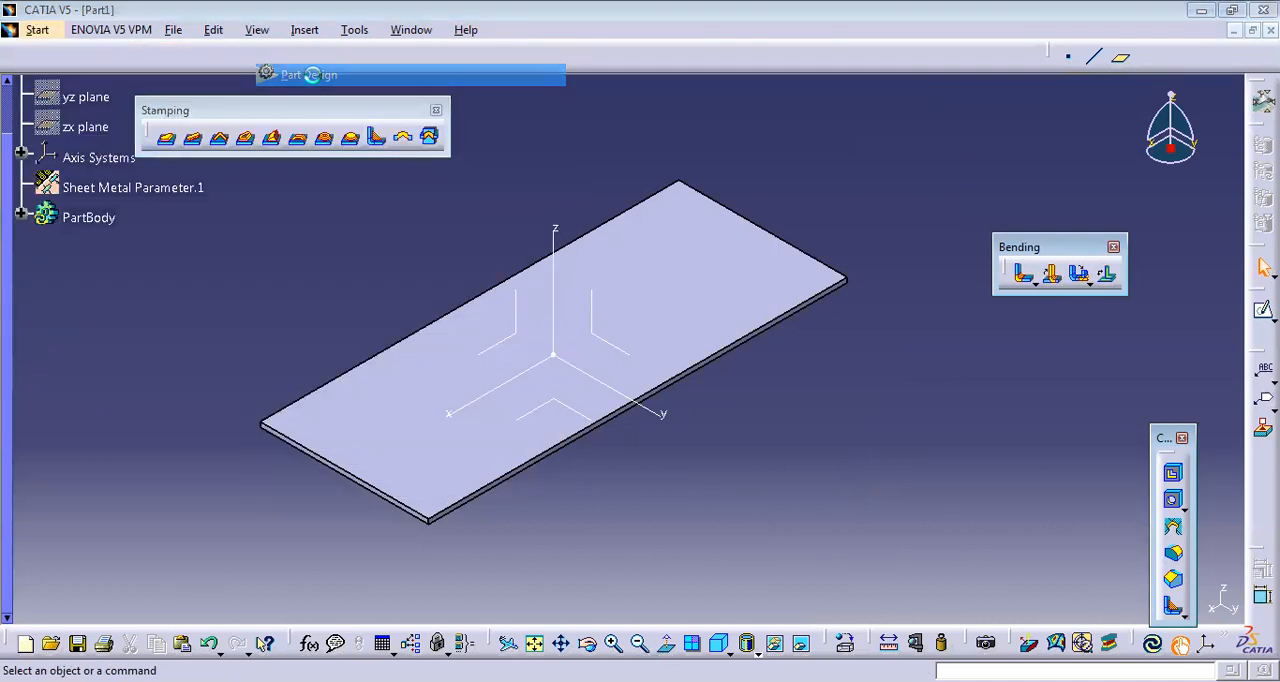
click(816, 412)
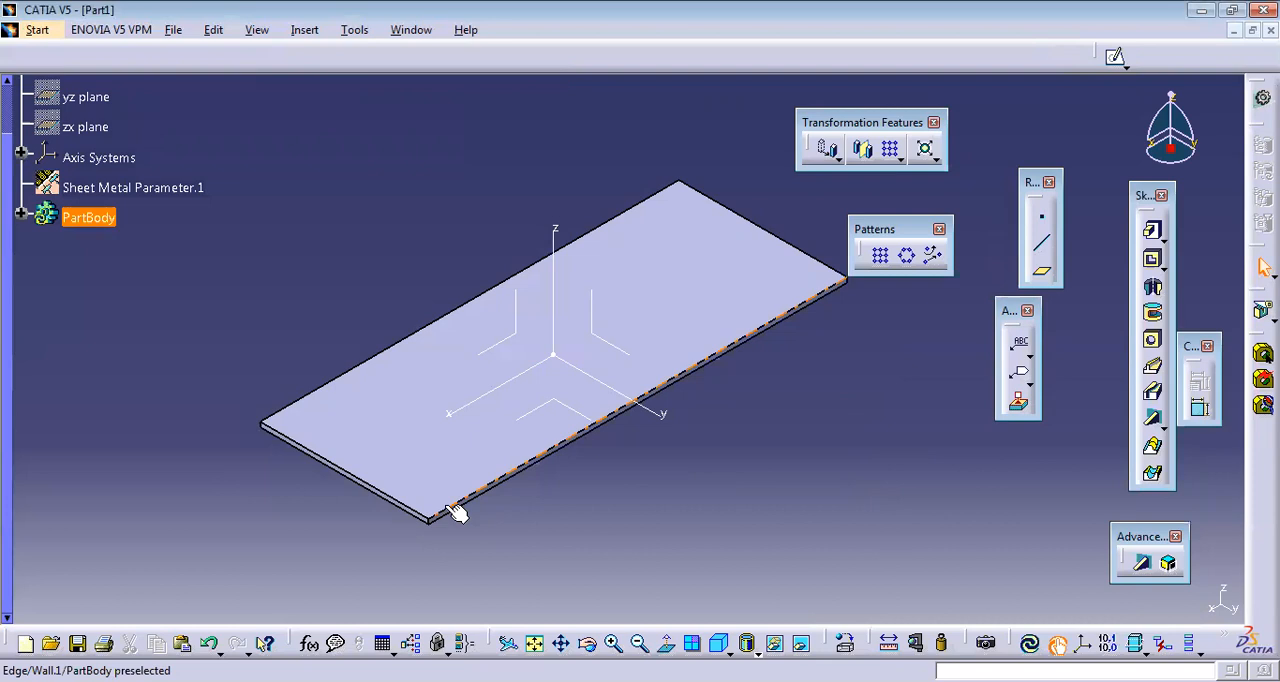
click(300, 30)
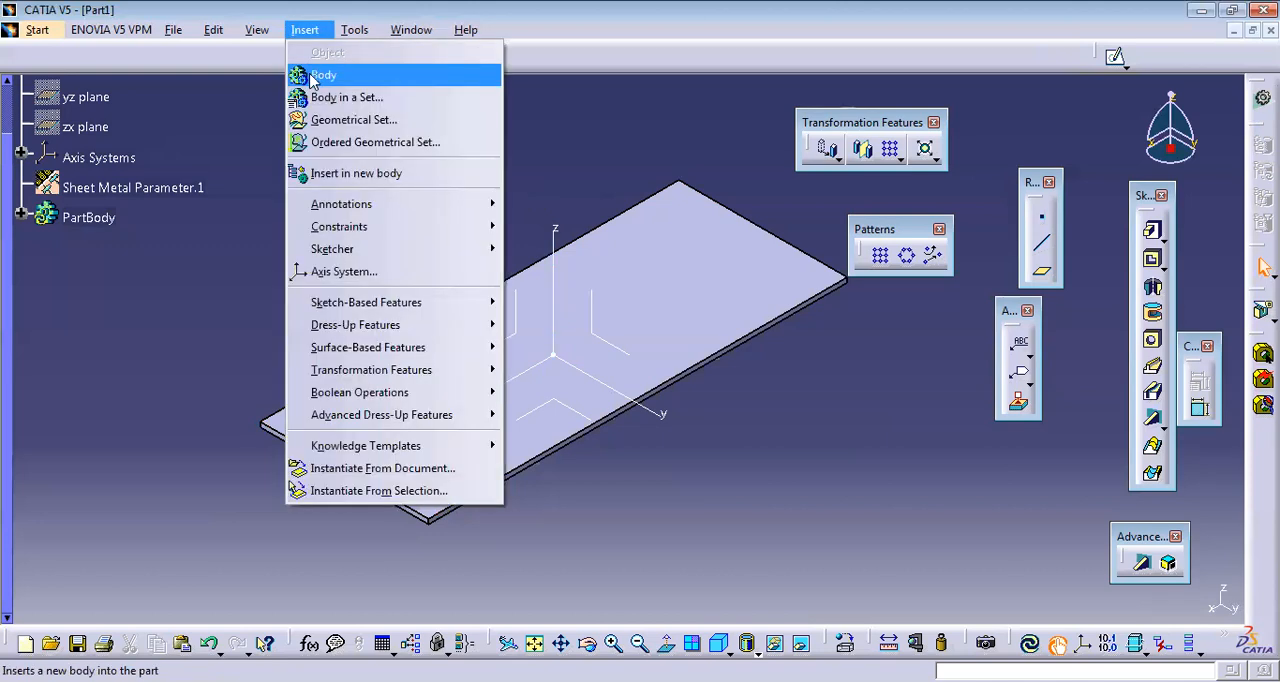
click(318, 76)
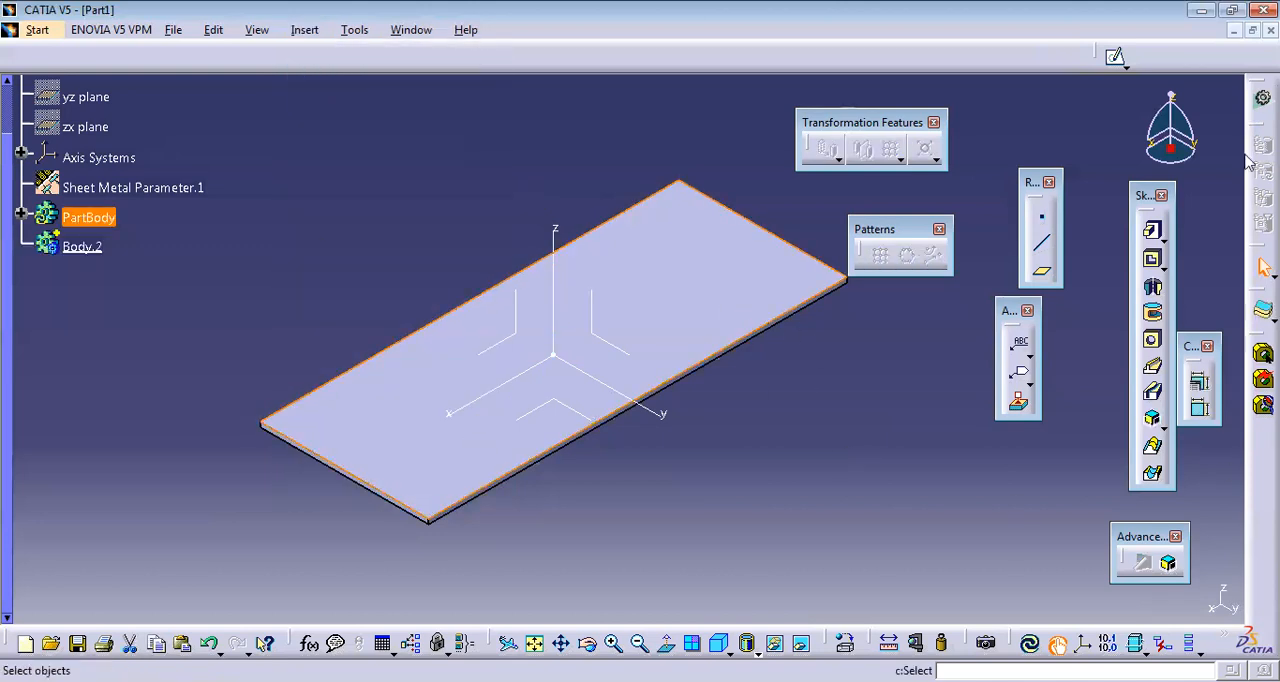
Sketch an upright rectangle on the plate's top face, on the negative x side of the origin, in the new body.
click(1115, 56)
click(936, 139)
click(541, 397)
click(566, 455)
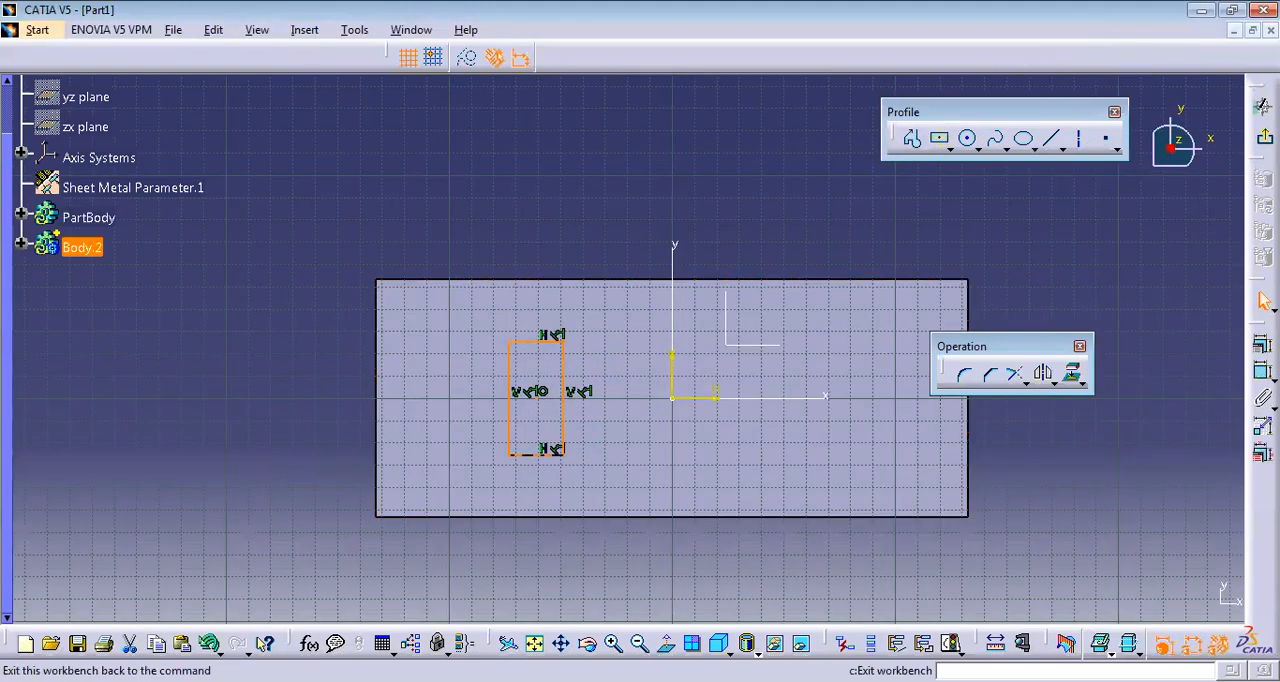
click(1263, 106)
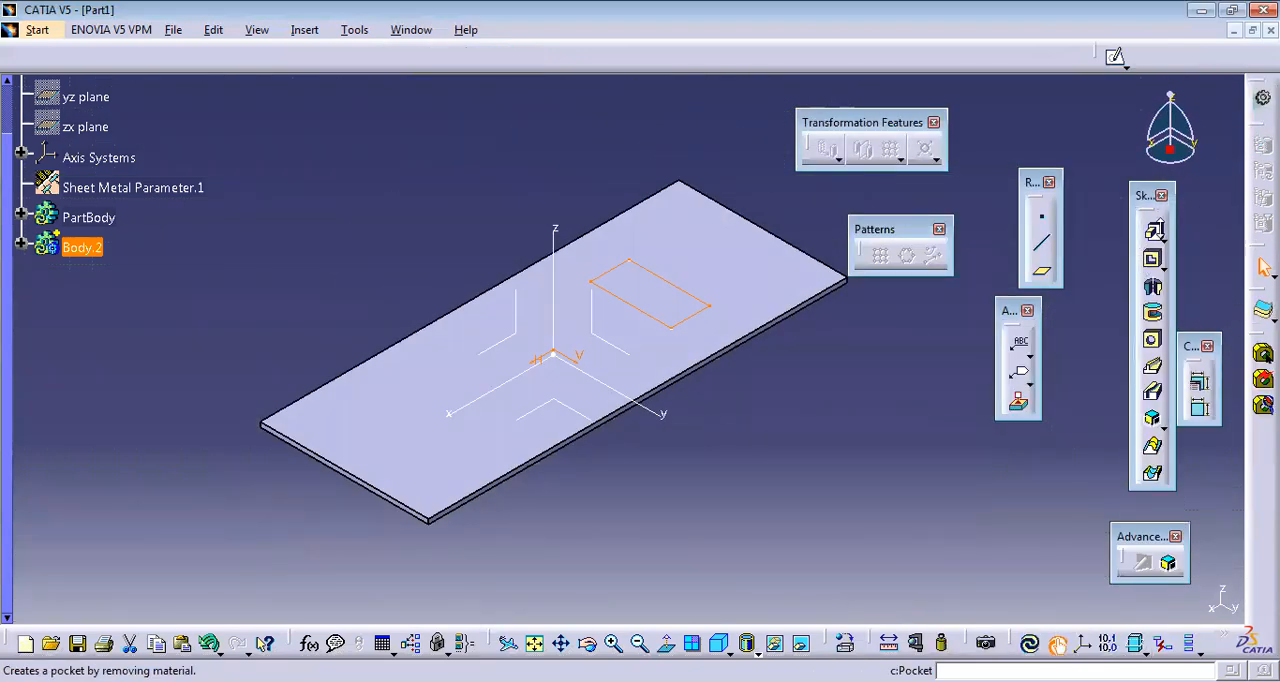
Pad the rectangle 20 mm with mirrored extent through the plate and view the block isometrically.
click(1154, 230)
click(950, 522)
middle_drag(731, 483, 712, 462)
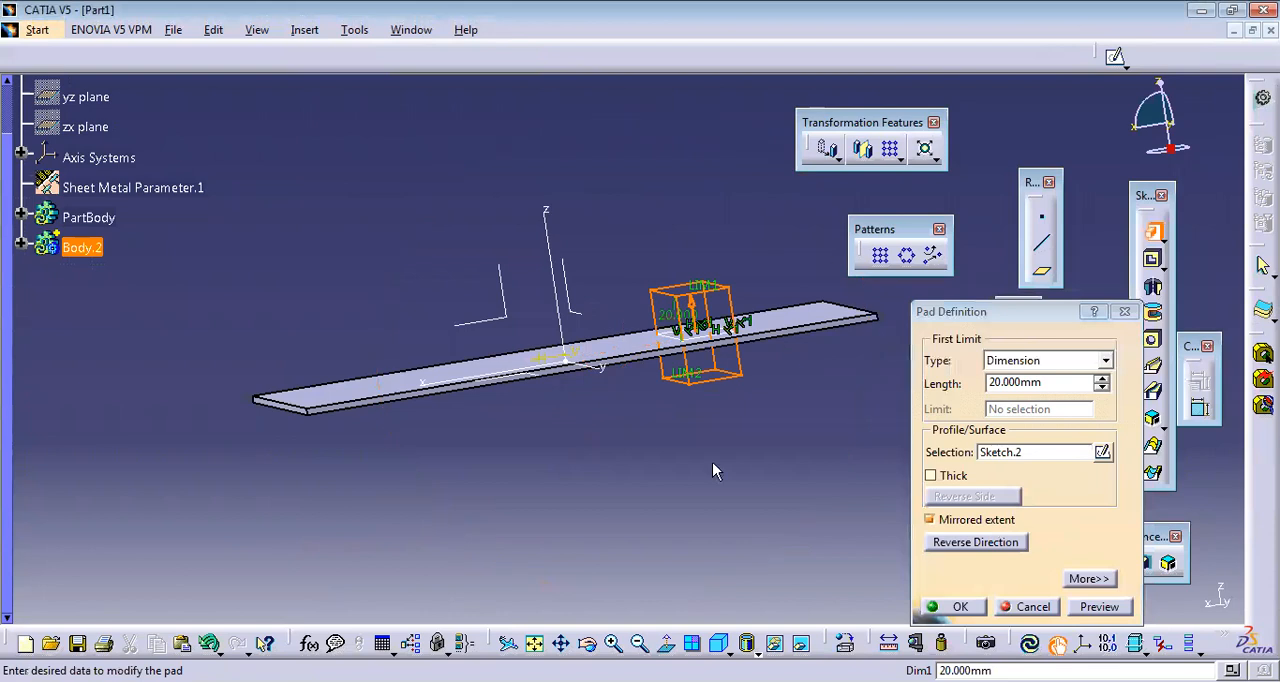
click(973, 608)
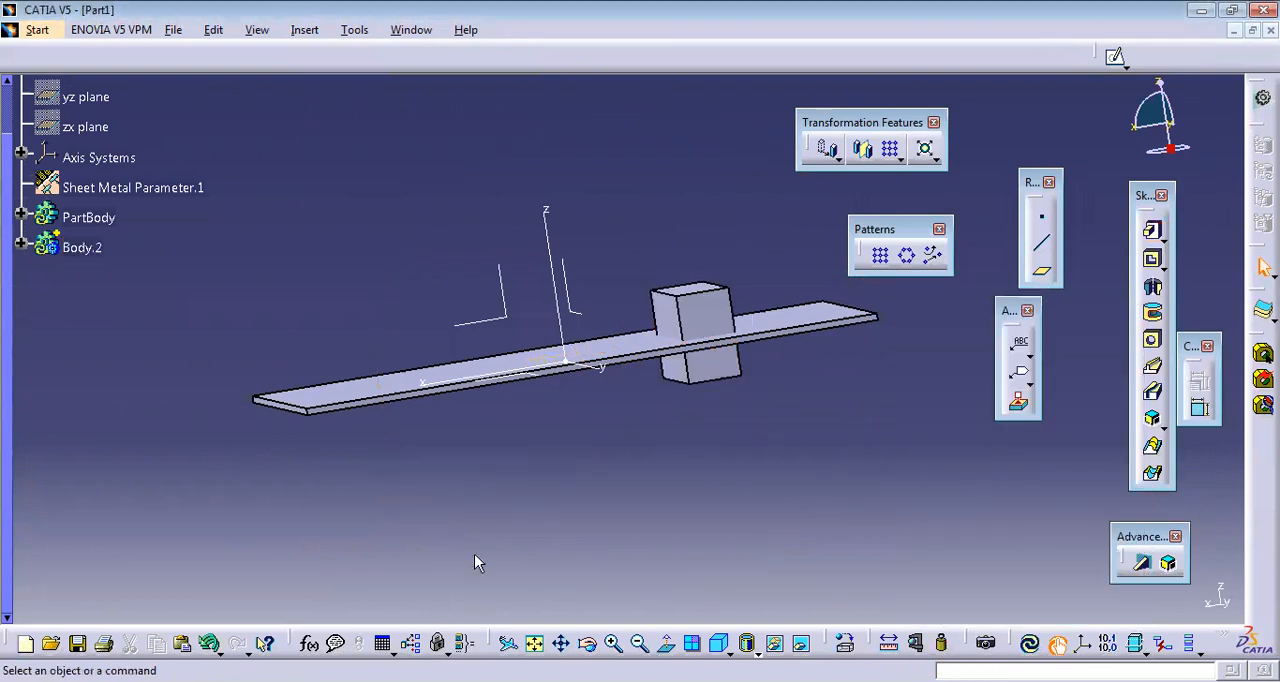
click(718, 643)
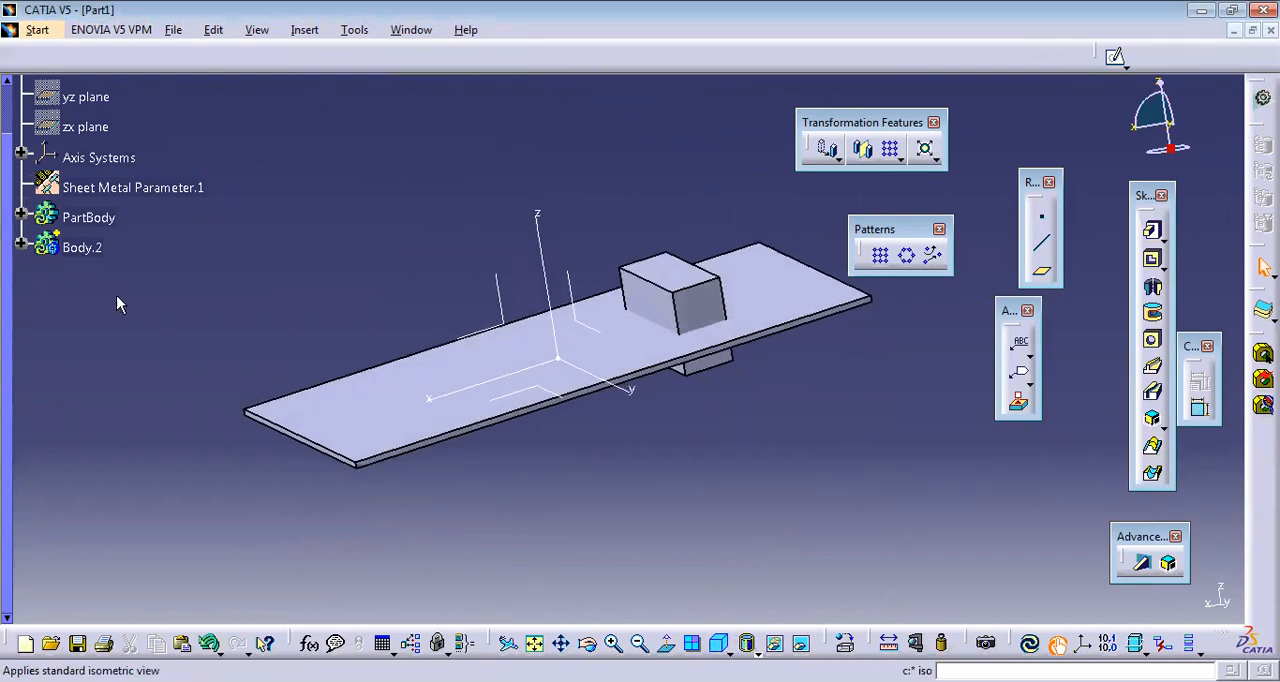
click(46, 30)
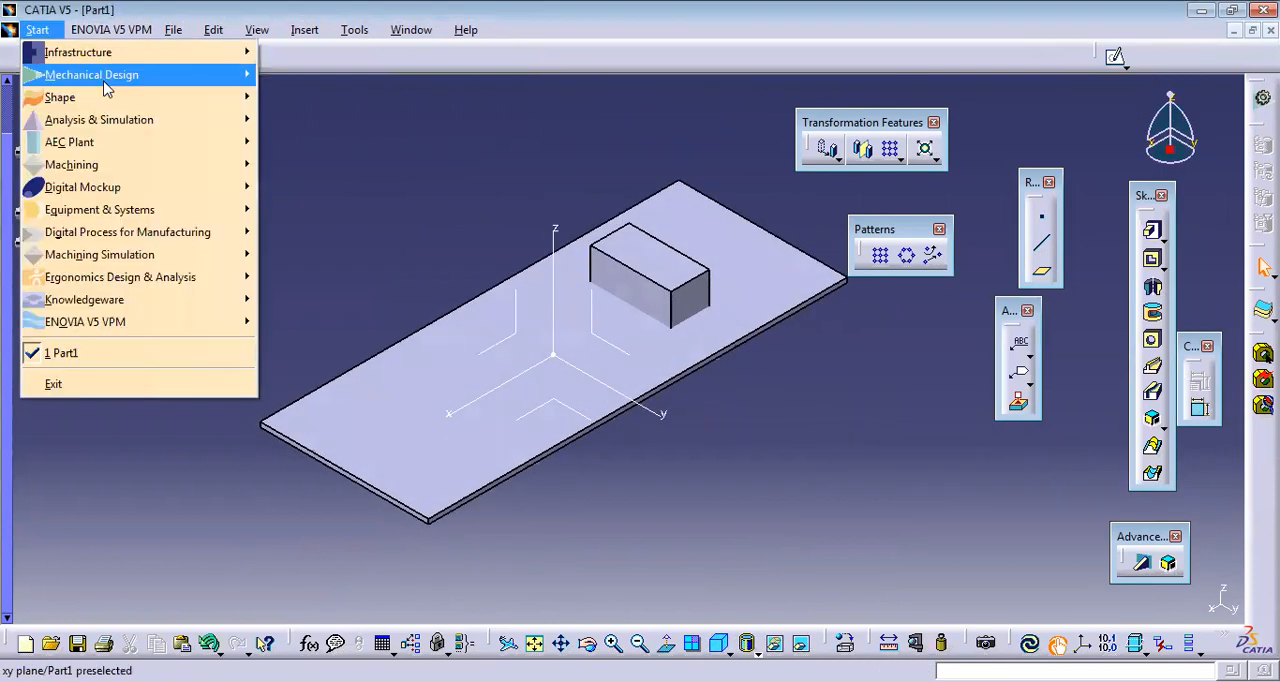
mouse_move(103, 82)
click(371, 517)
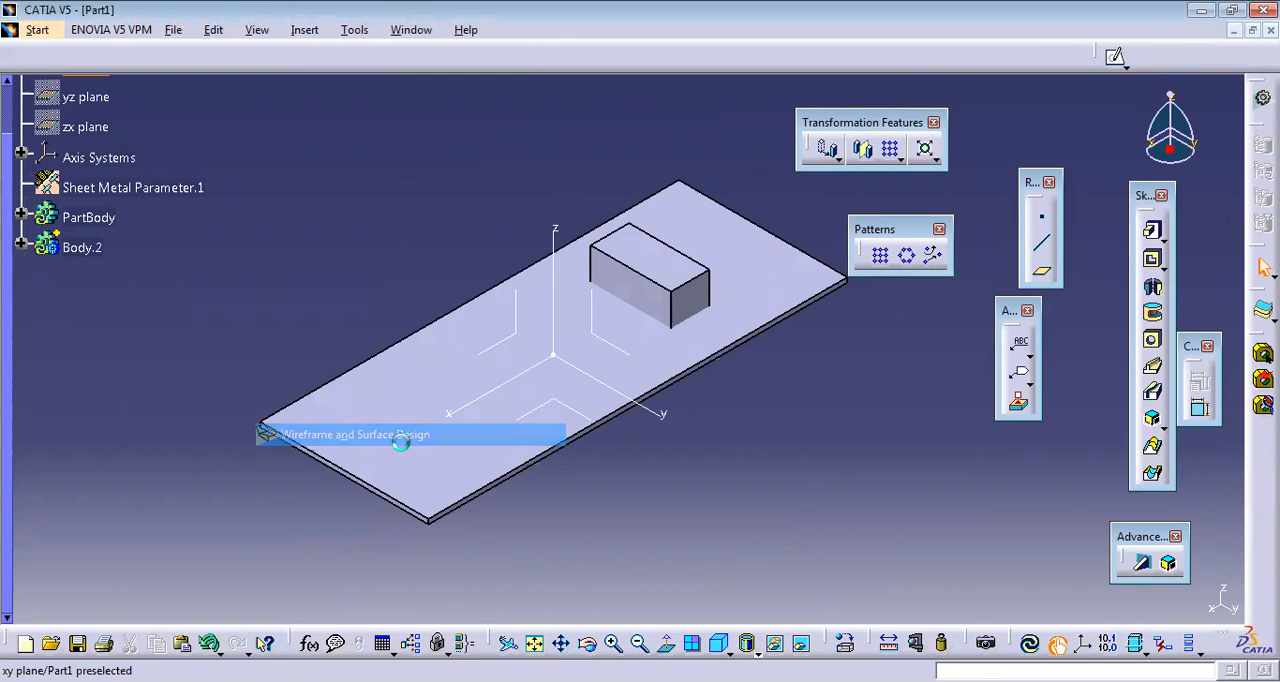
click(866, 311)
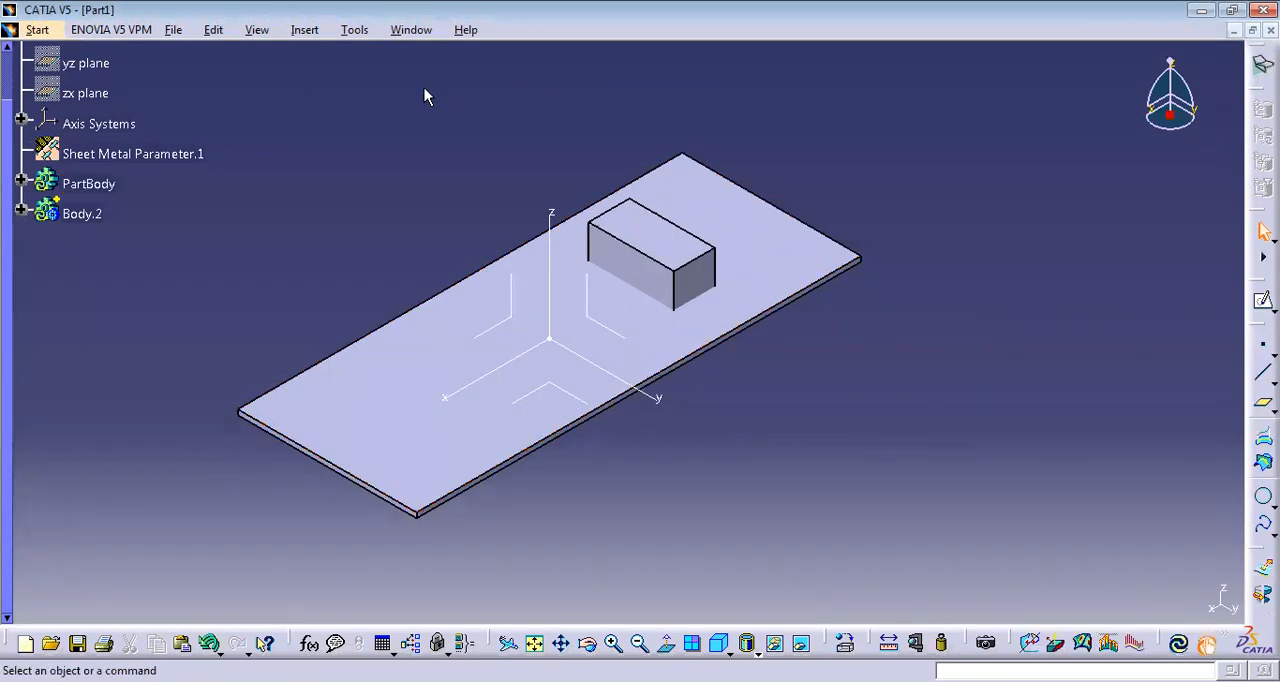
Switch to the Generative Sheetmetal Design workbench.
click(55, 30)
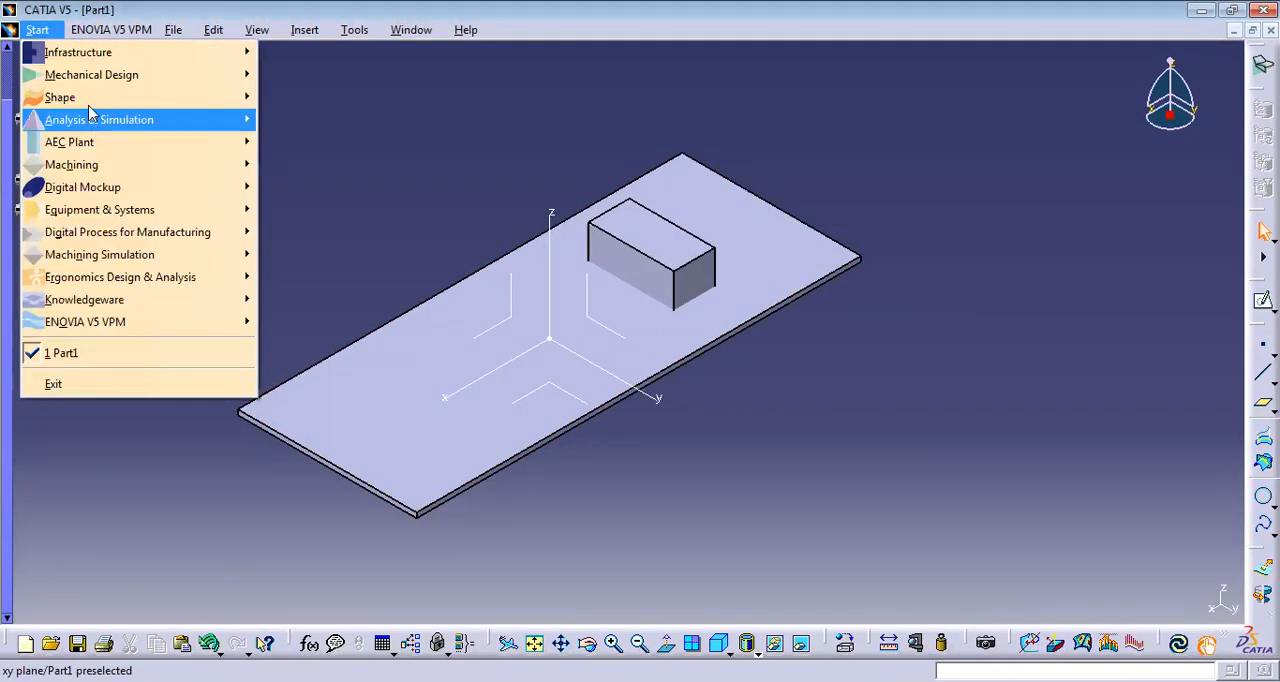
mouse_move(96, 72)
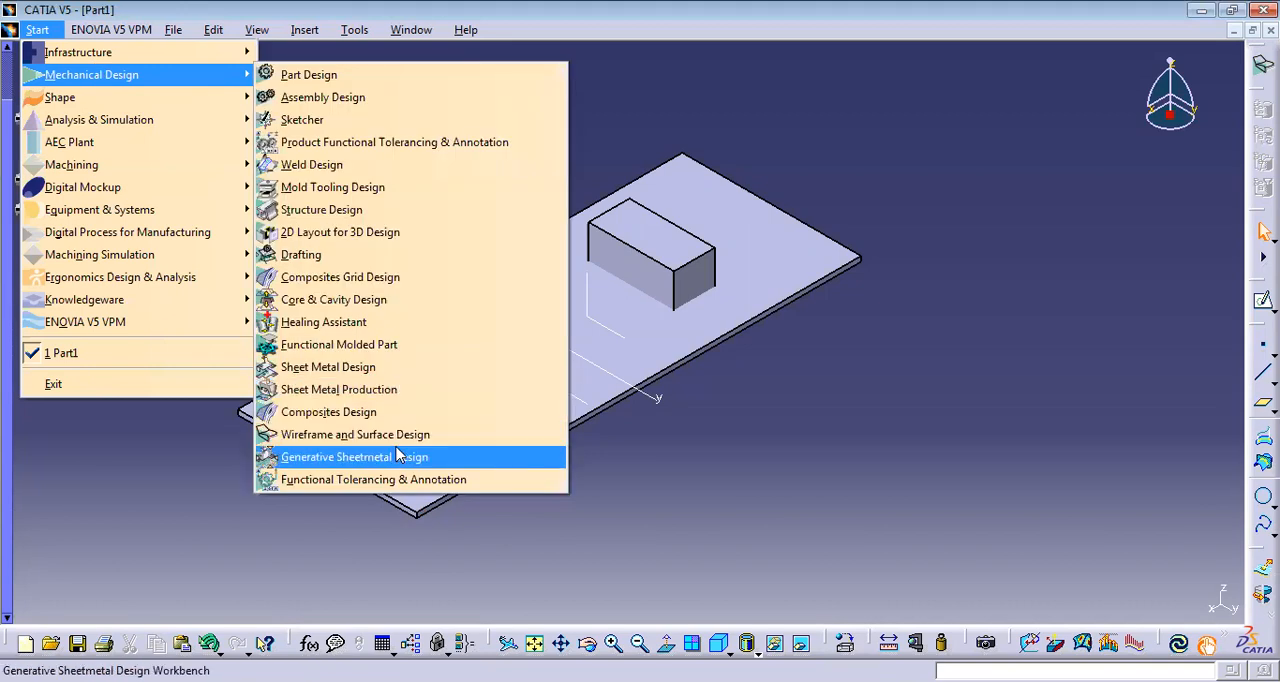
click(398, 458)
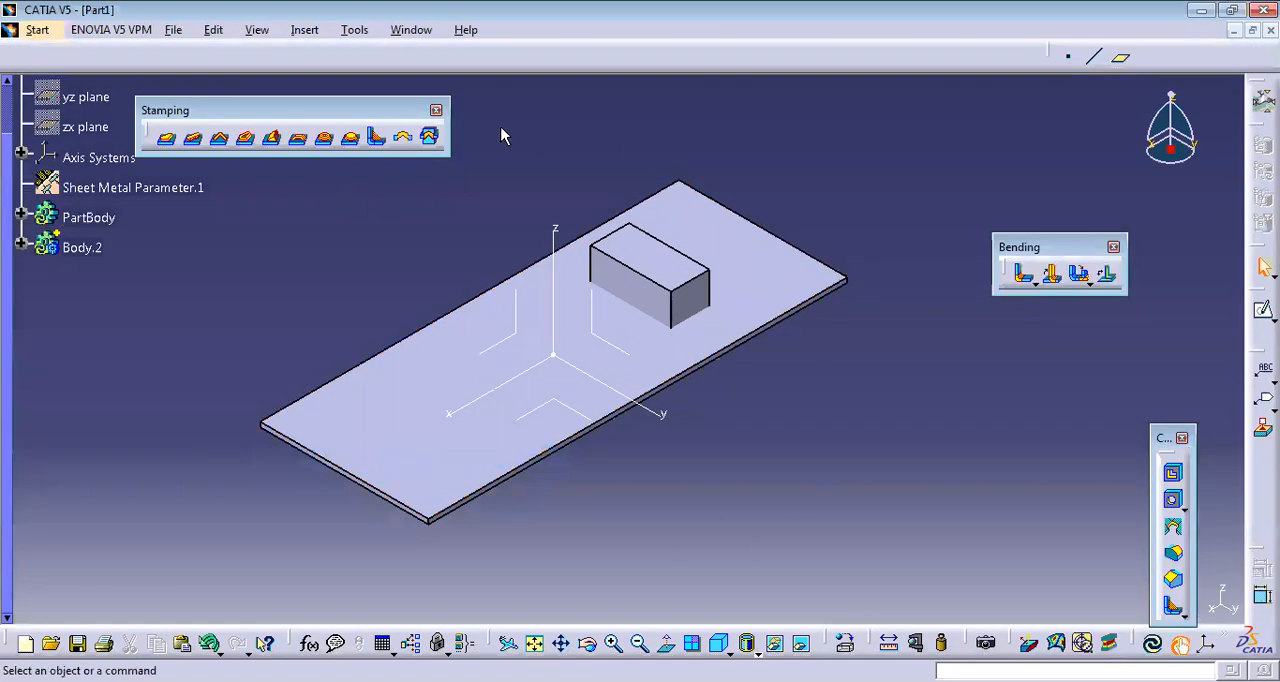
Start a user-defined punch stamp on the plate's top face, making the plate wall the work object and positioning the stamp on context.
click(430, 139)
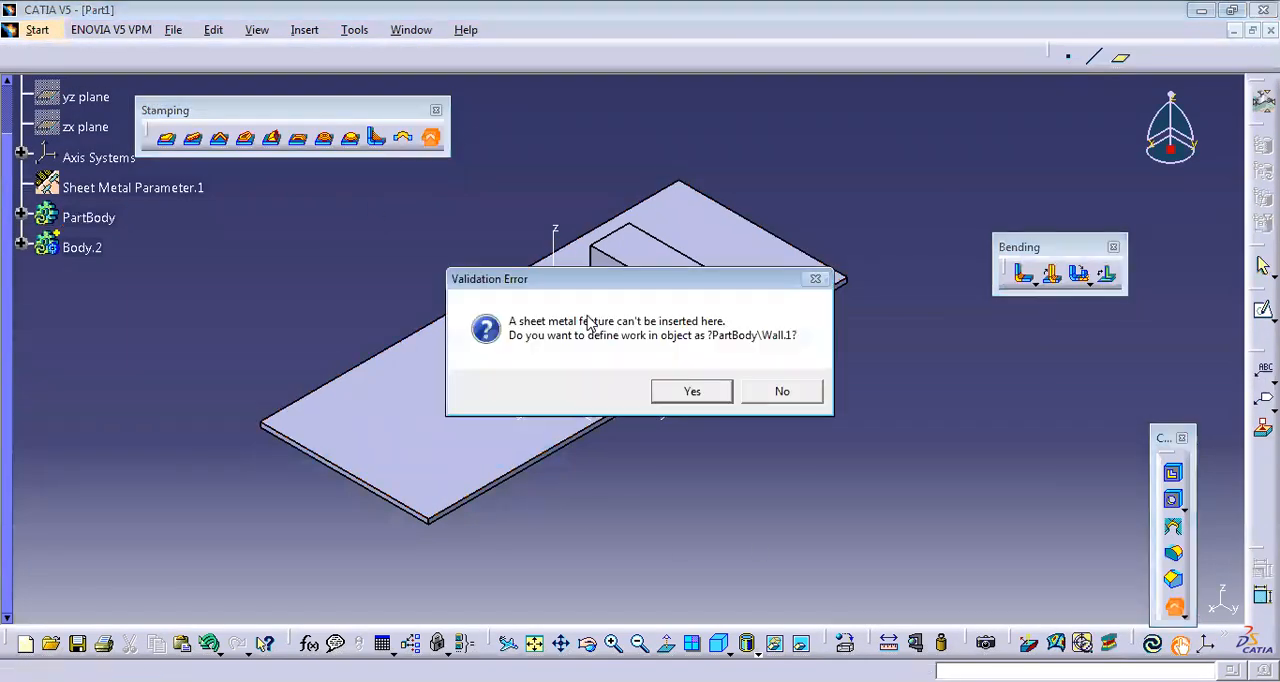
click(692, 392)
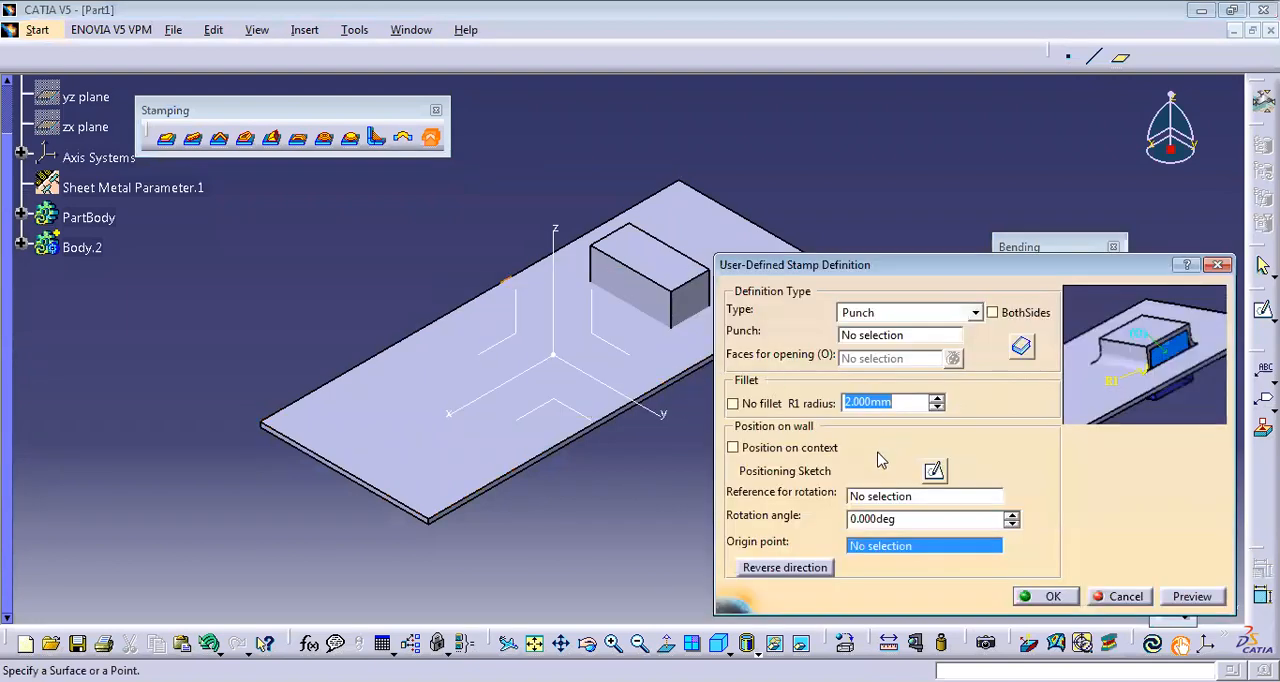
click(629, 376)
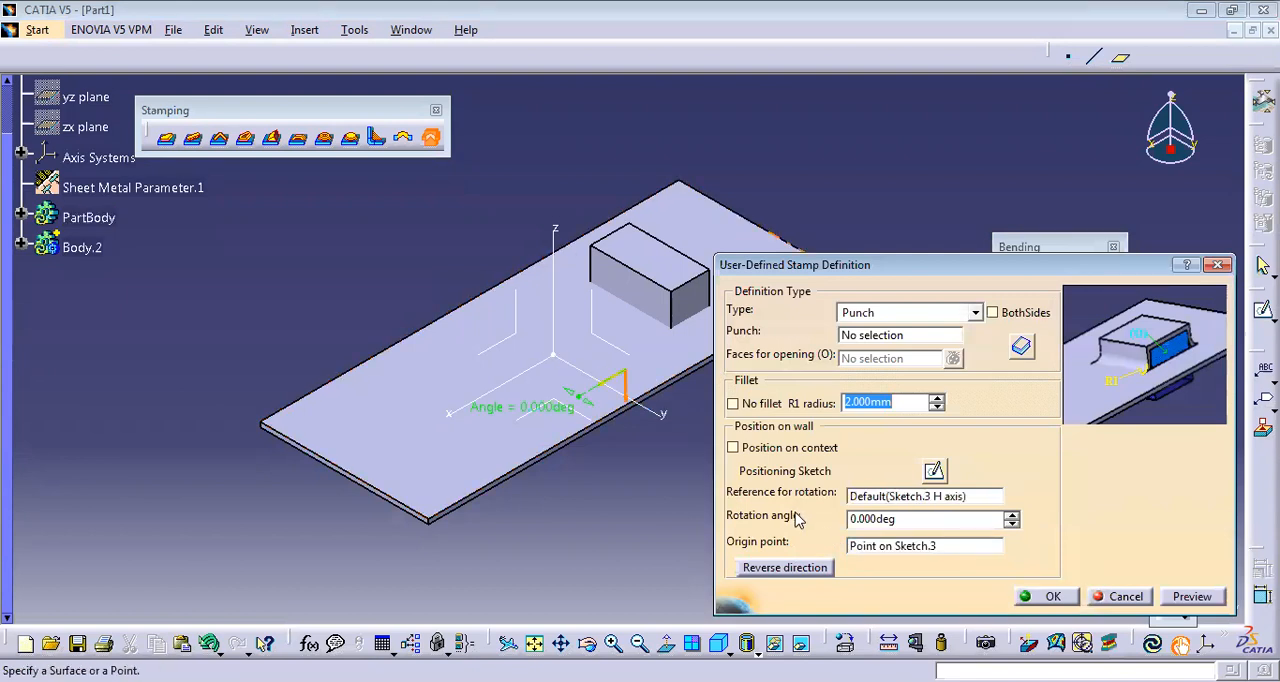
click(755, 450)
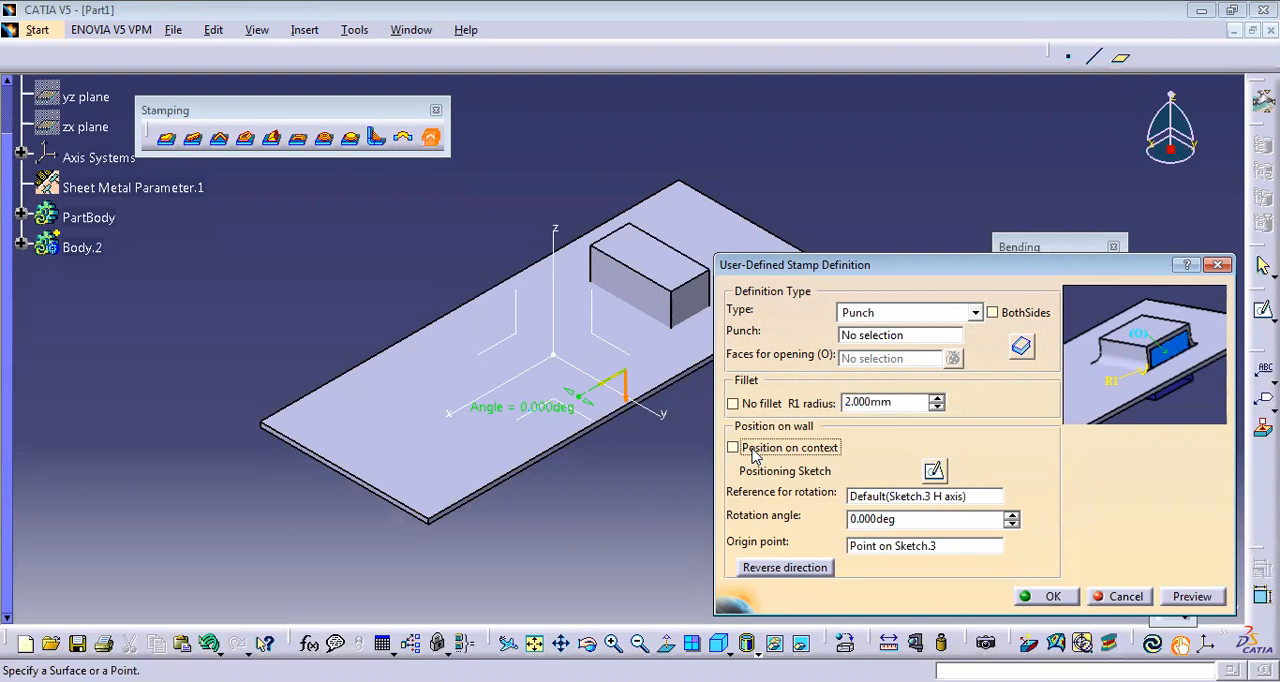
click(755, 450)
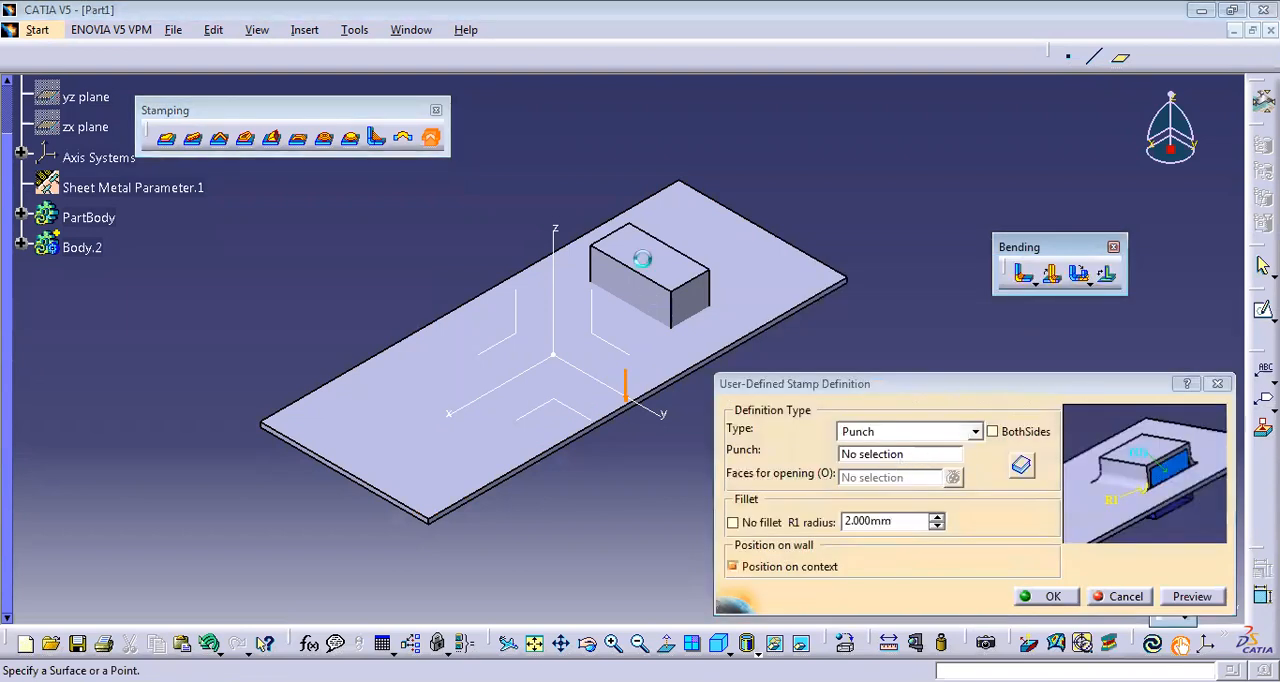
Stamp the plate using the block's body as the punch, with the block's +y end face as the opening.
click(642, 259)
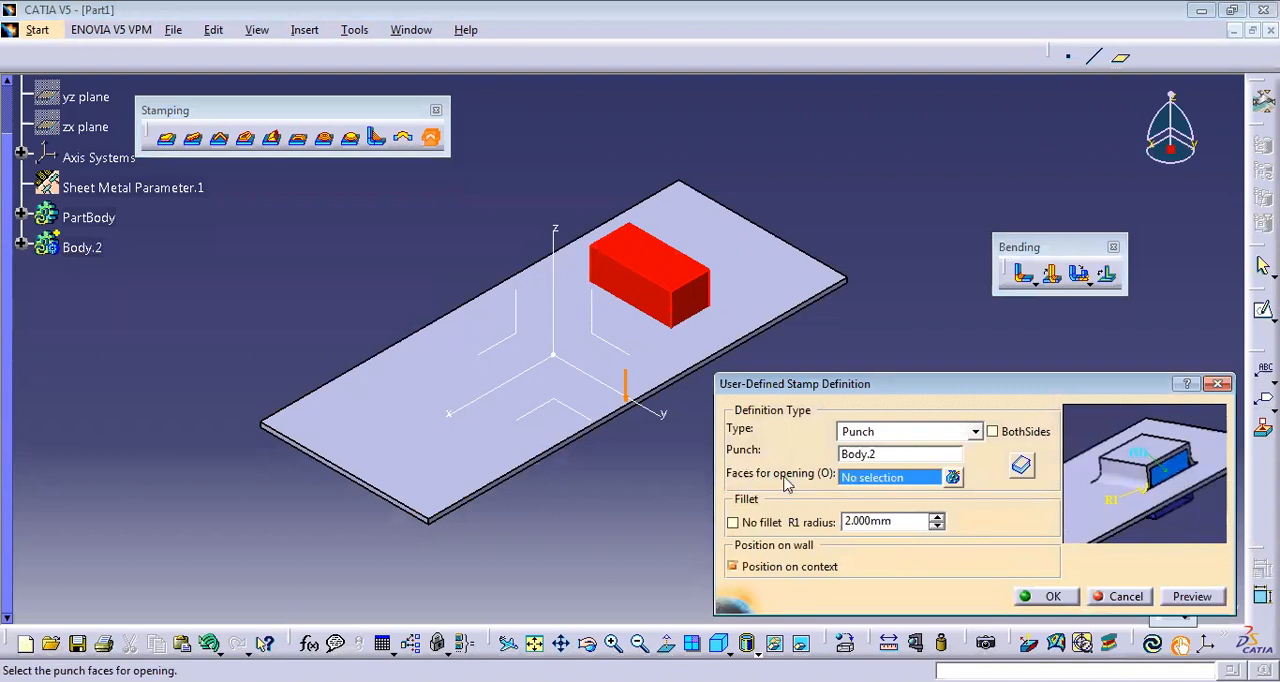
click(707, 305)
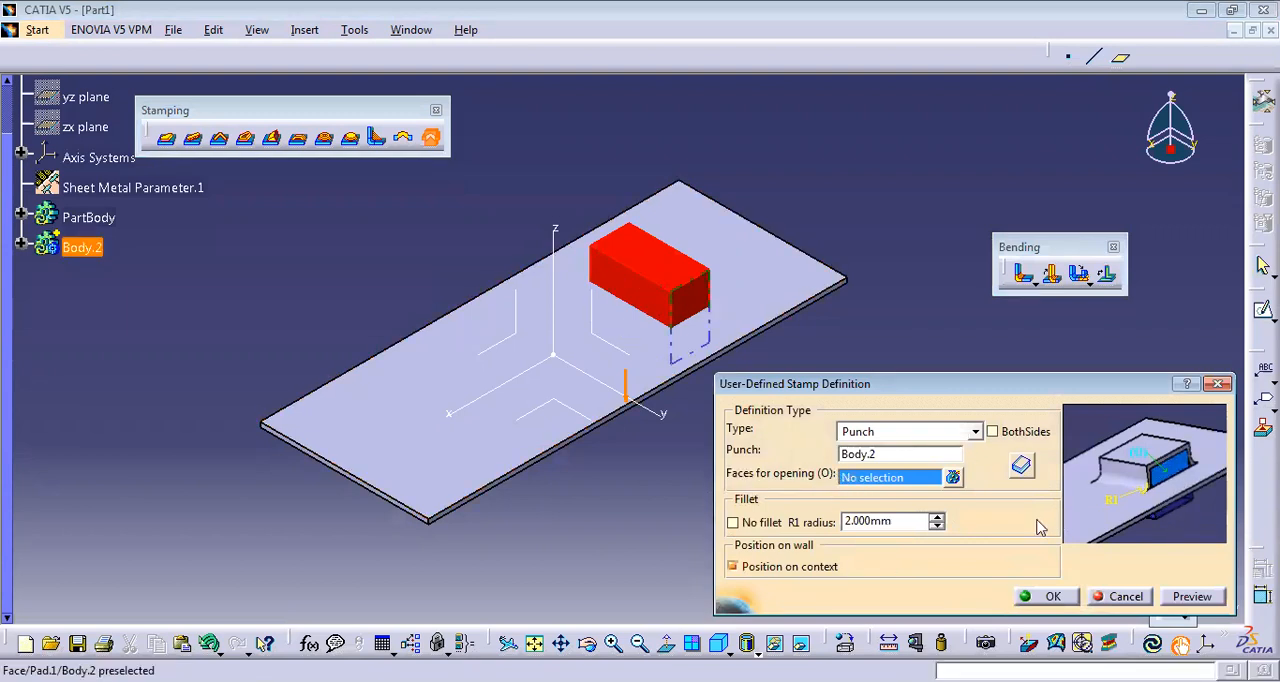
click(1190, 597)
click(1044, 596)
middle_drag(736, 443, 814, 388)
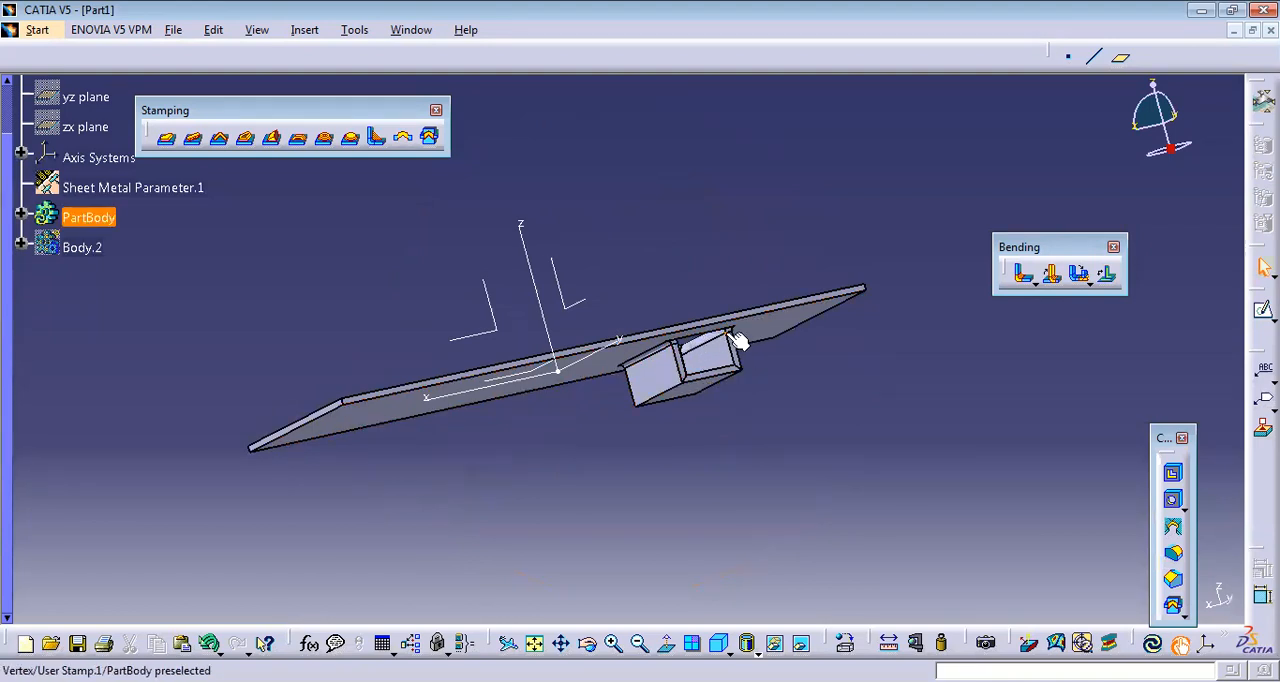
Clear the stamp, the punch block with its body, and the plate wall from the part.
click(630, 337)
key(Delete)
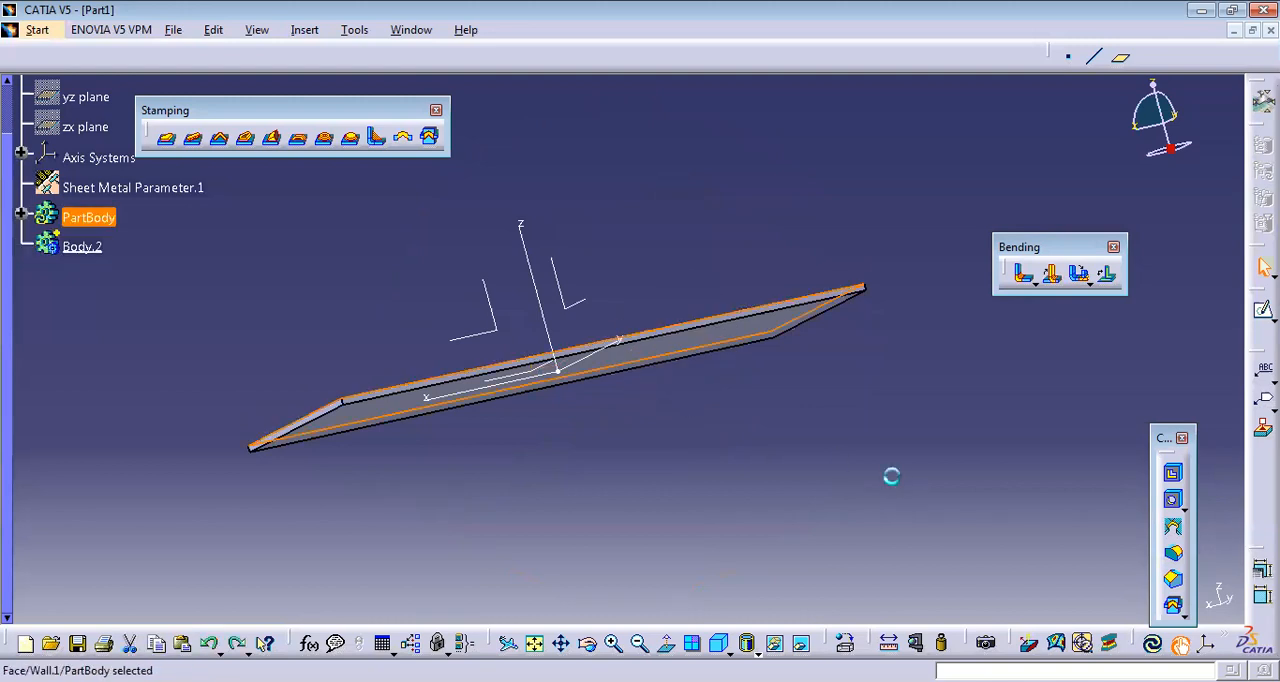
click(720, 643)
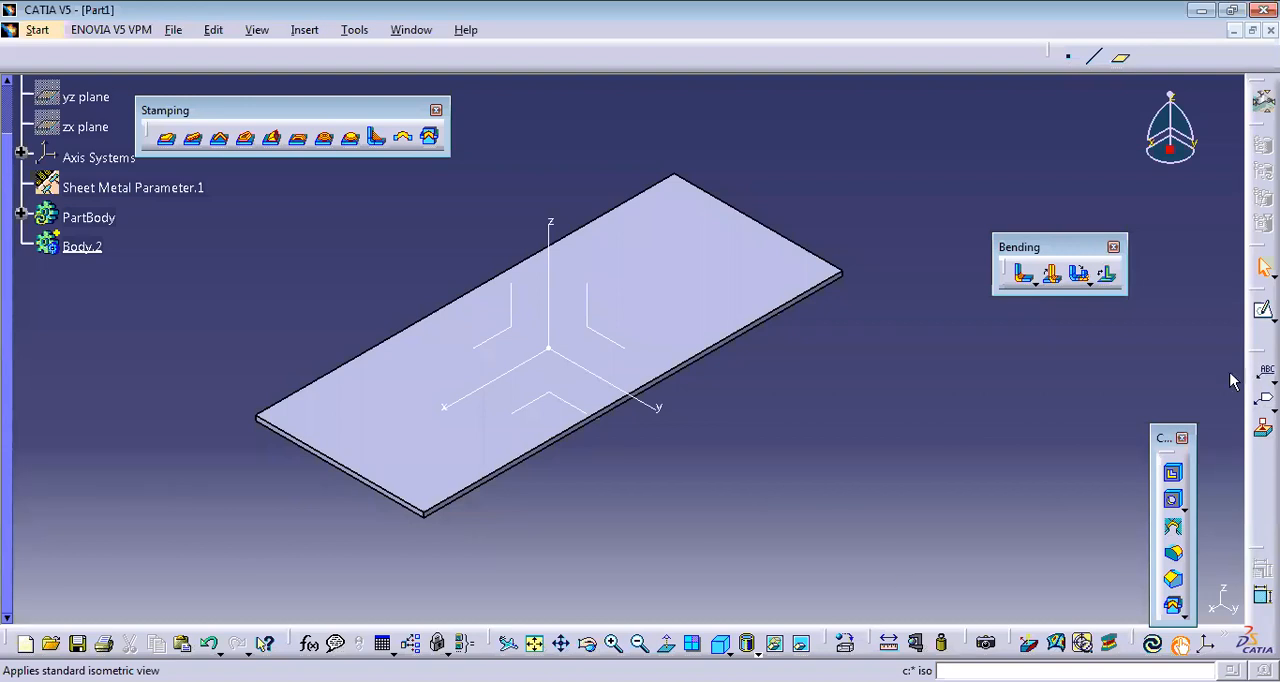
click(650, 300)
key(ctrl+z)
key(ctrl+z)
key(ctrl+z)
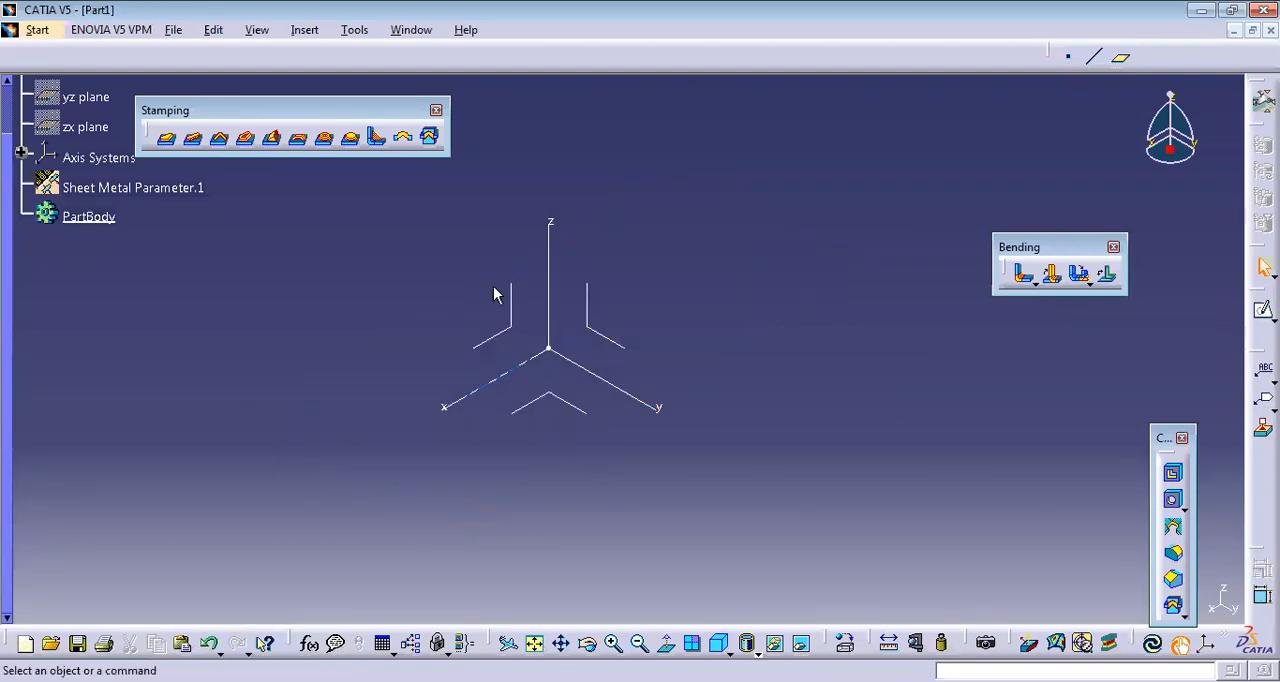
Start a rolled wall and sketch a circle centred on the origin of the xy plane as its profile.
click(308, 31)
mouse_move(446, 349)
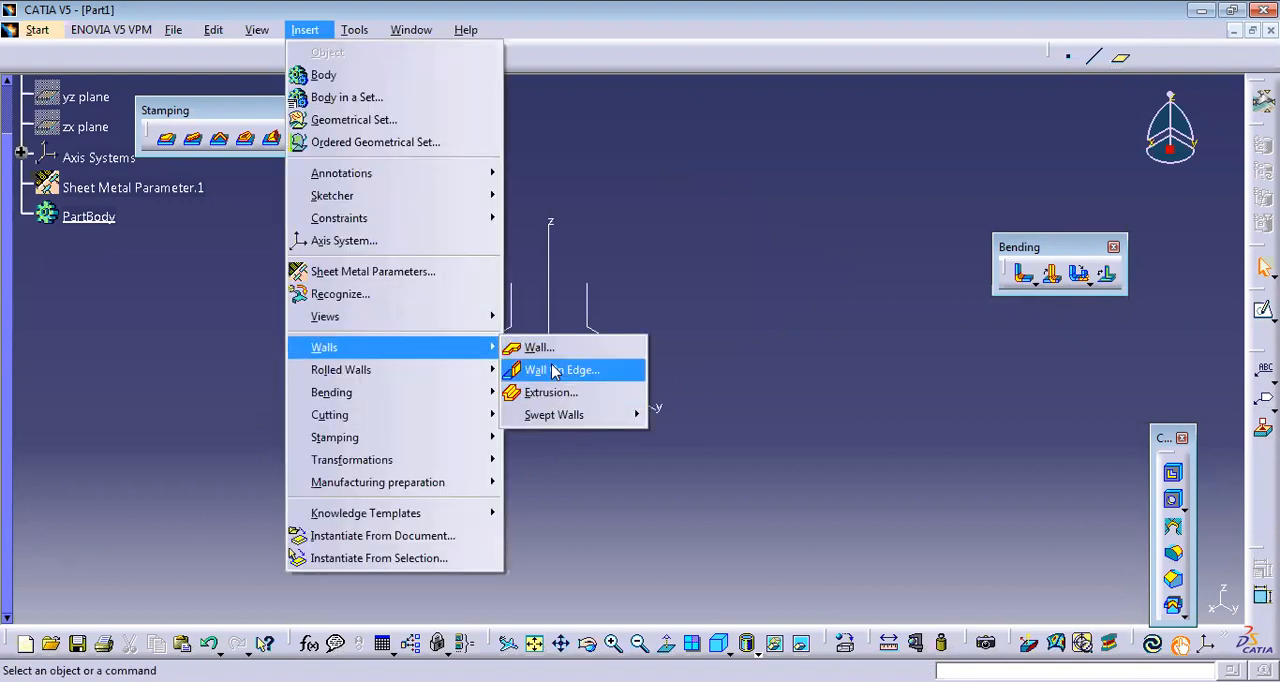
mouse_move(481, 370)
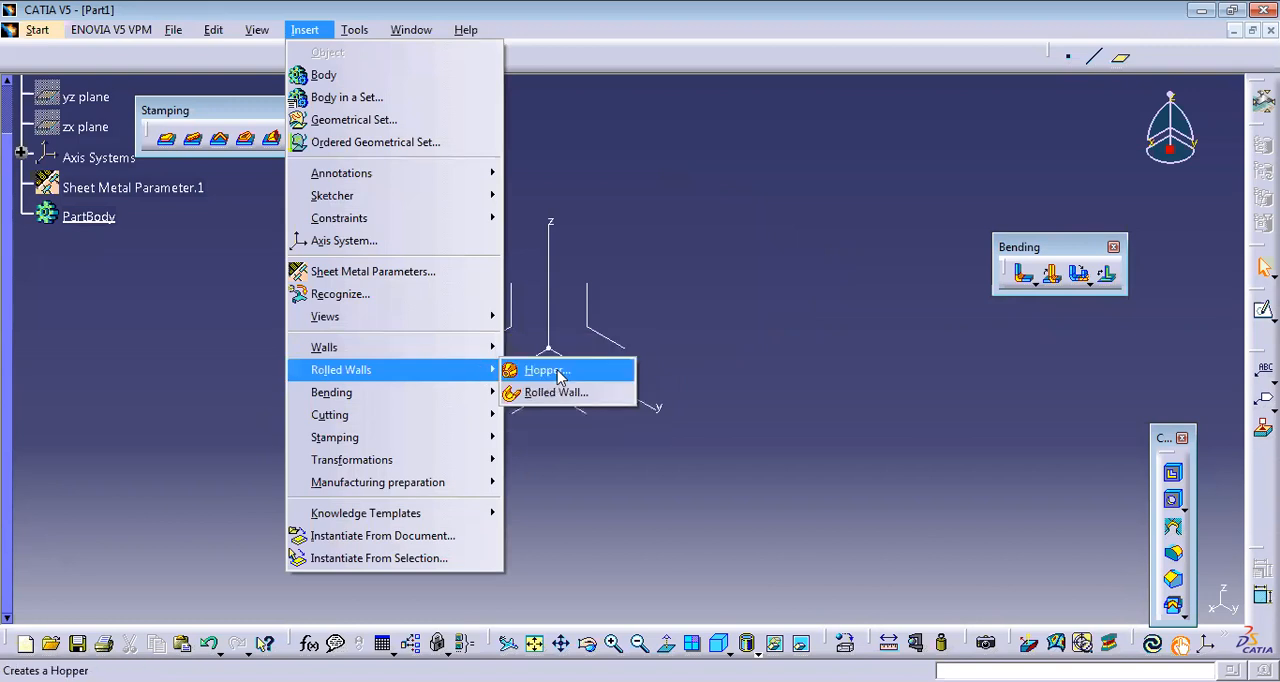
click(555, 392)
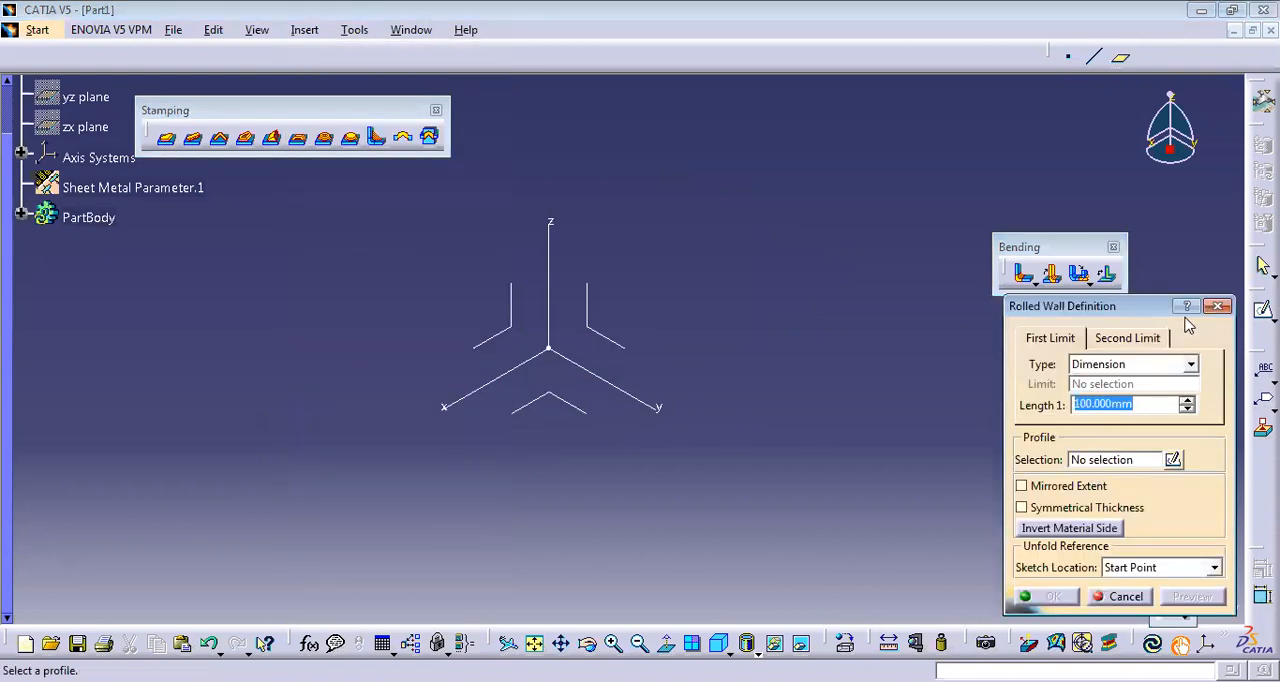
click(1172, 459)
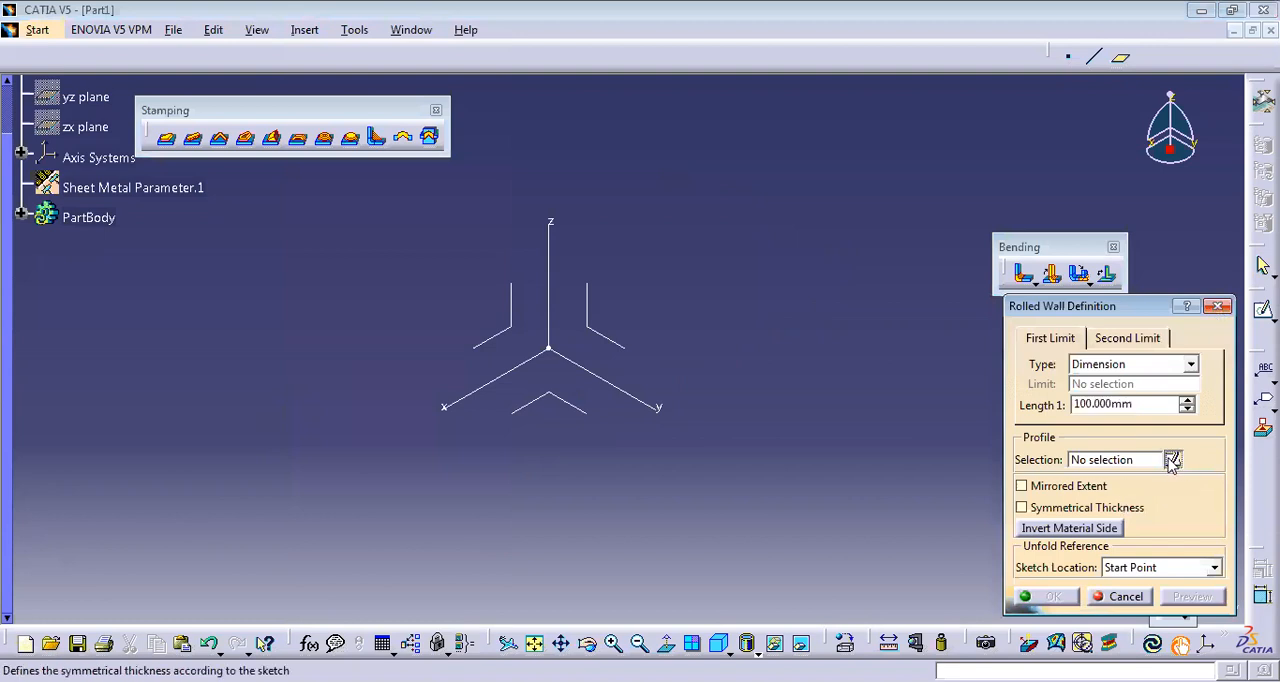
click(574, 407)
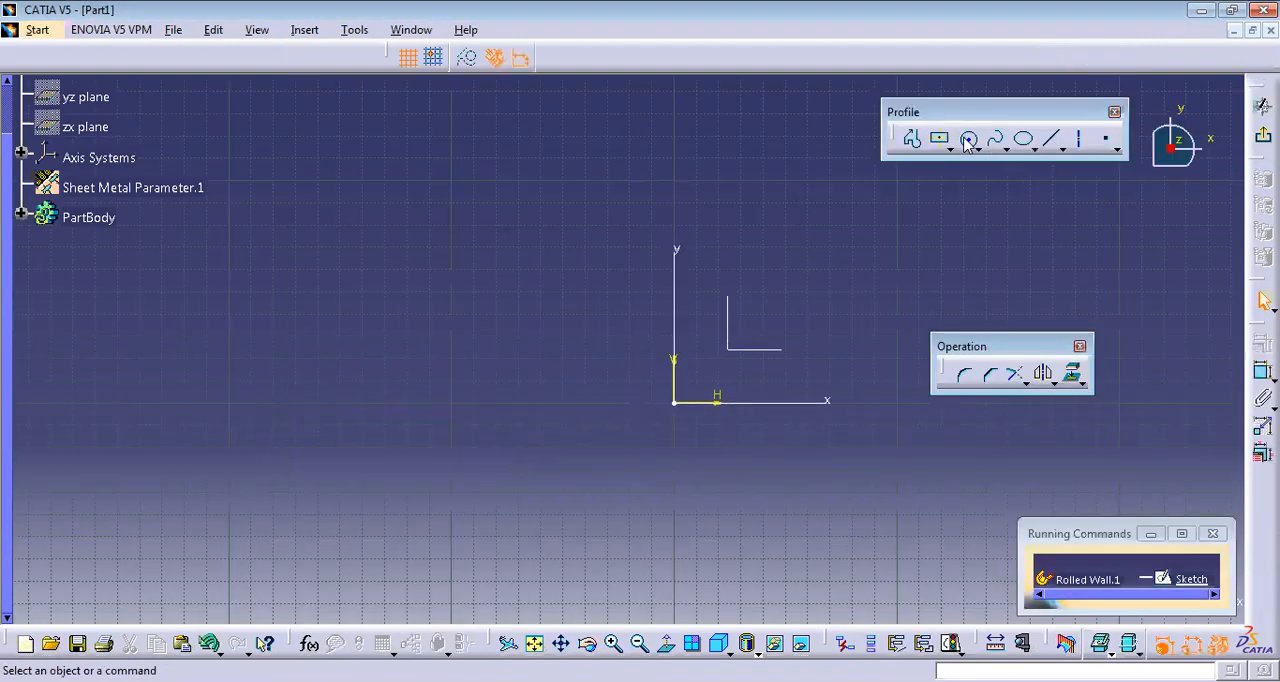
click(675, 403)
click(748, 442)
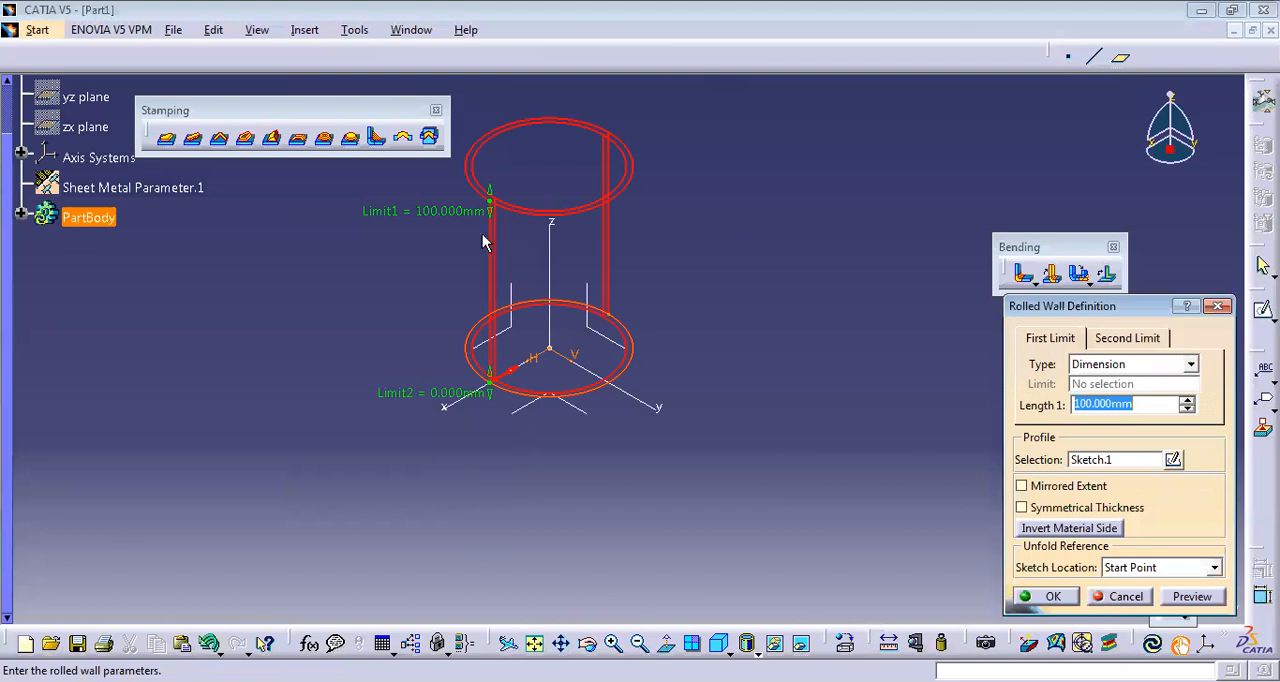
Create the rolled wall with a length of 100 mm and undo it after inspecting it from above.
click(1064, 604)
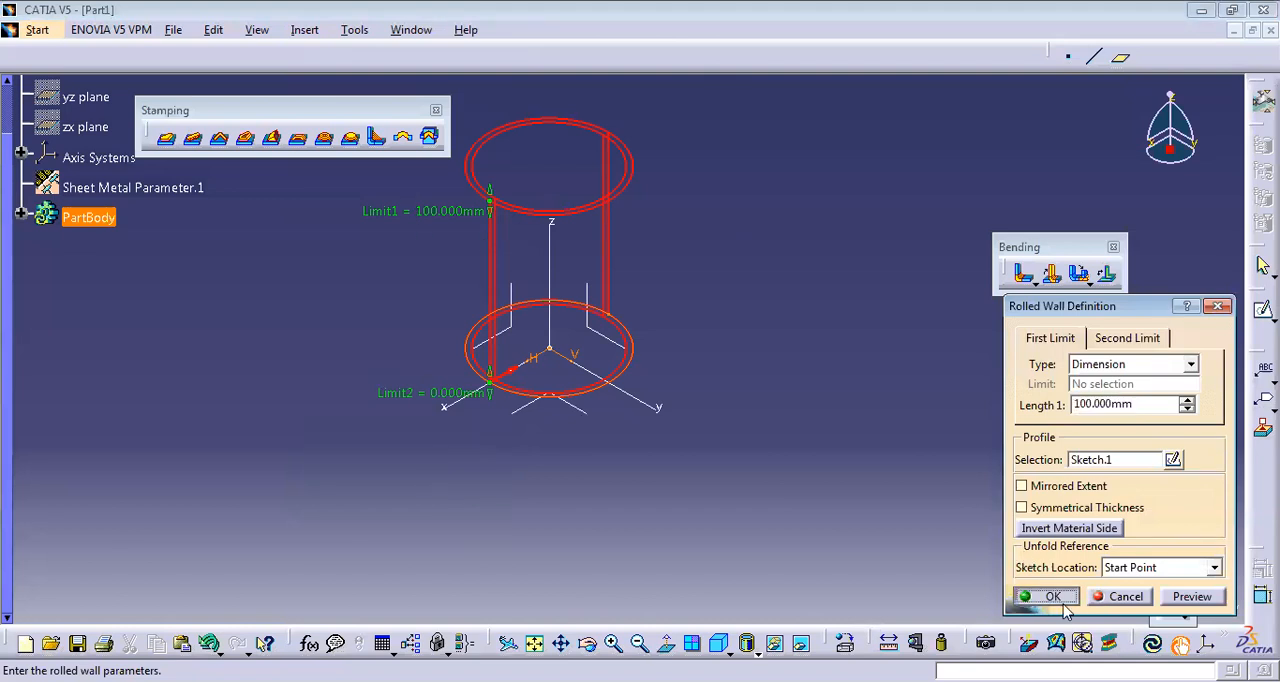
middle_drag(661, 173, 664, 390)
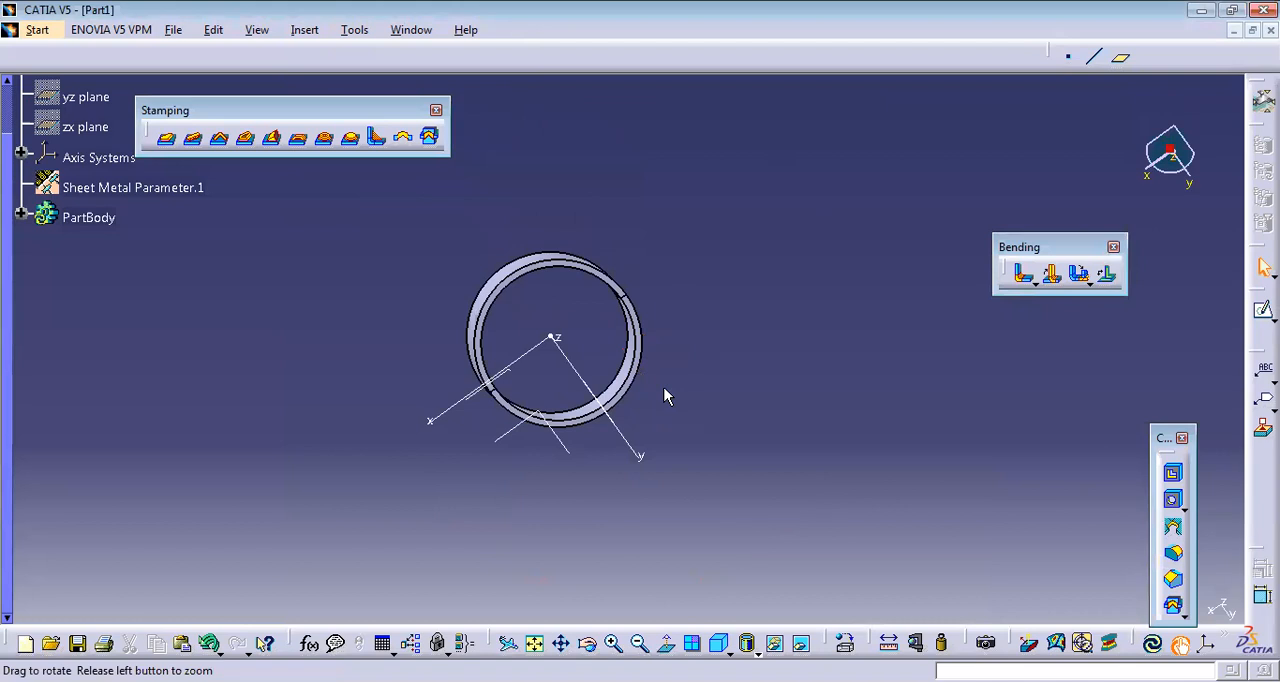
key(ctrl+z)
click(718, 645)
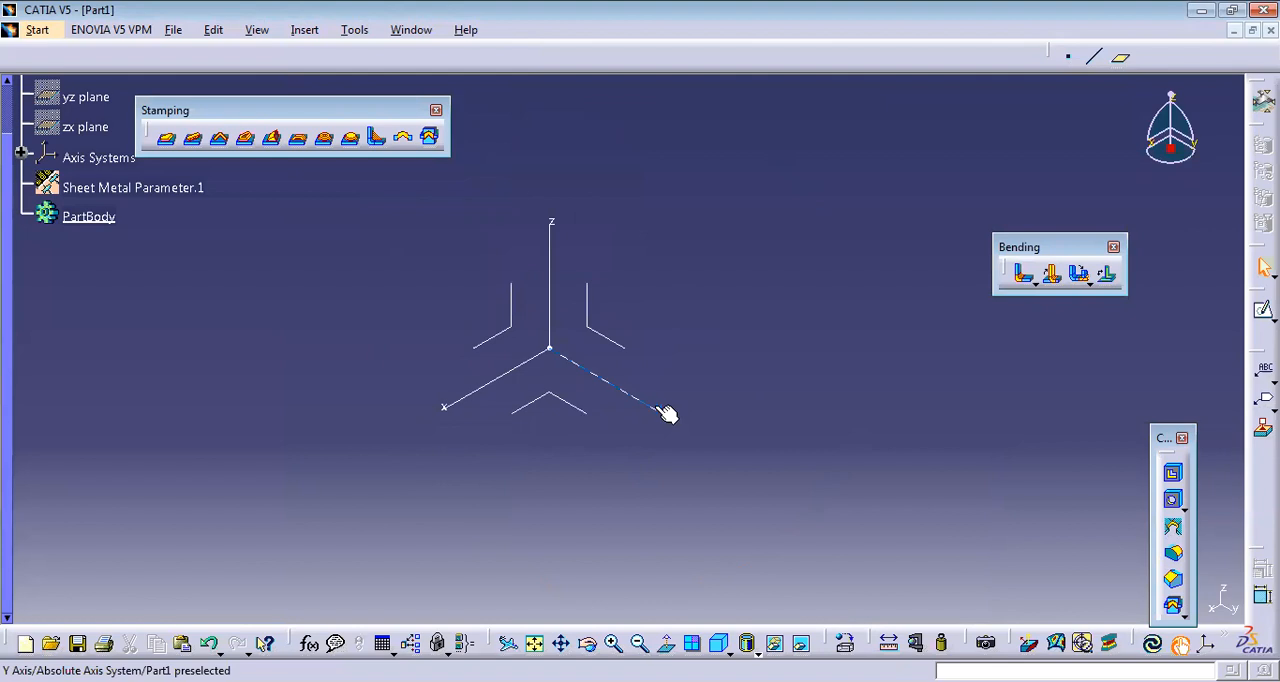
Sketch a circle about 129 mm in diameter on the xy plane, centred on the origin.
click(590, 418)
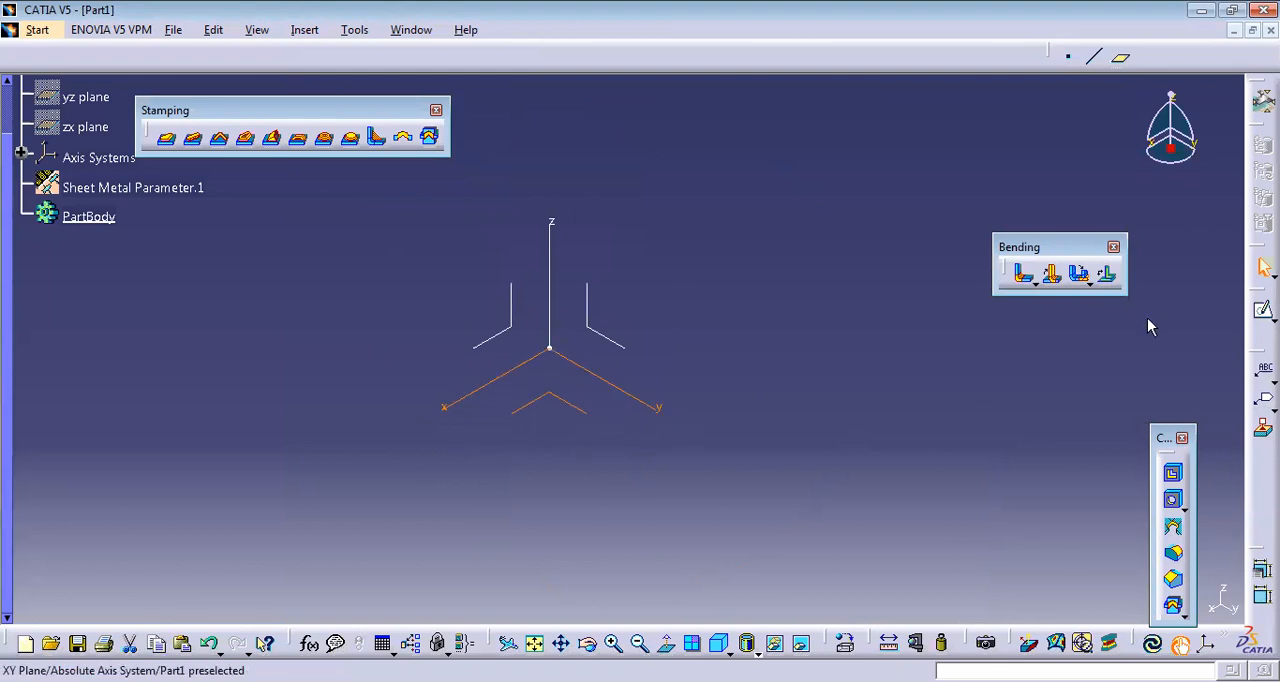
click(1263, 310)
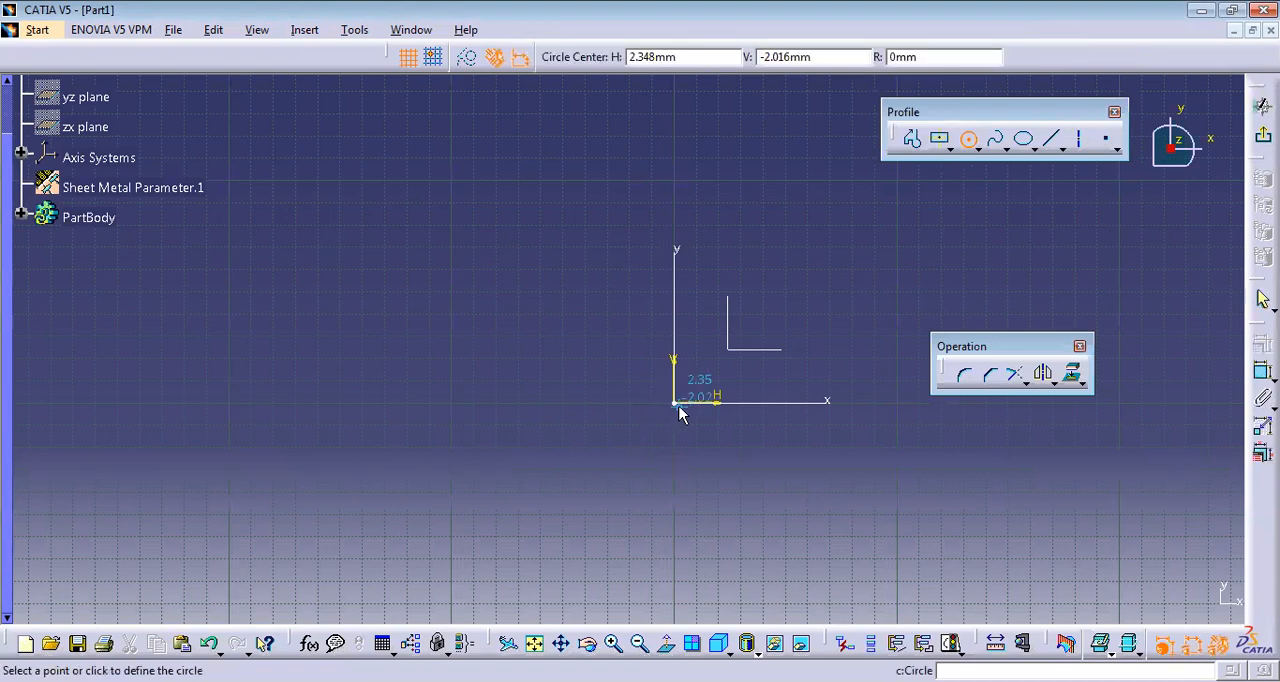
click(674, 402)
click(781, 510)
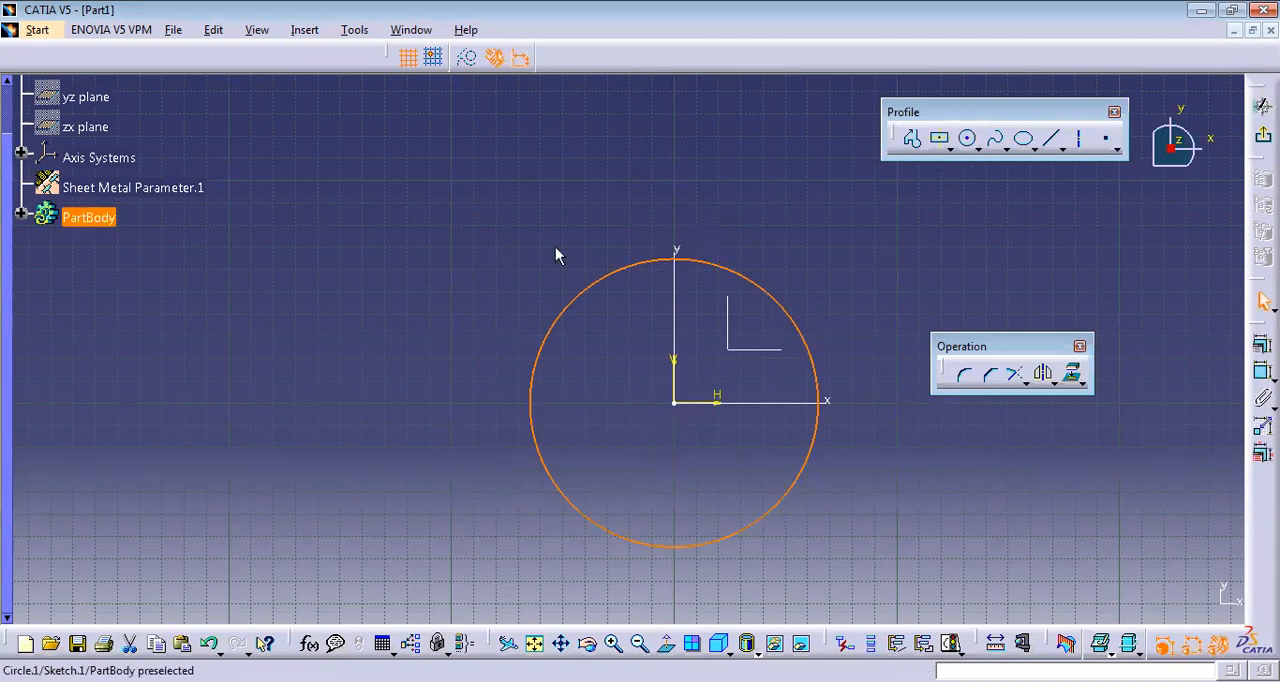
Dimension the circle's diameter, set it to 125 mm and close the sketch.
click(1263, 371)
click(932, 254)
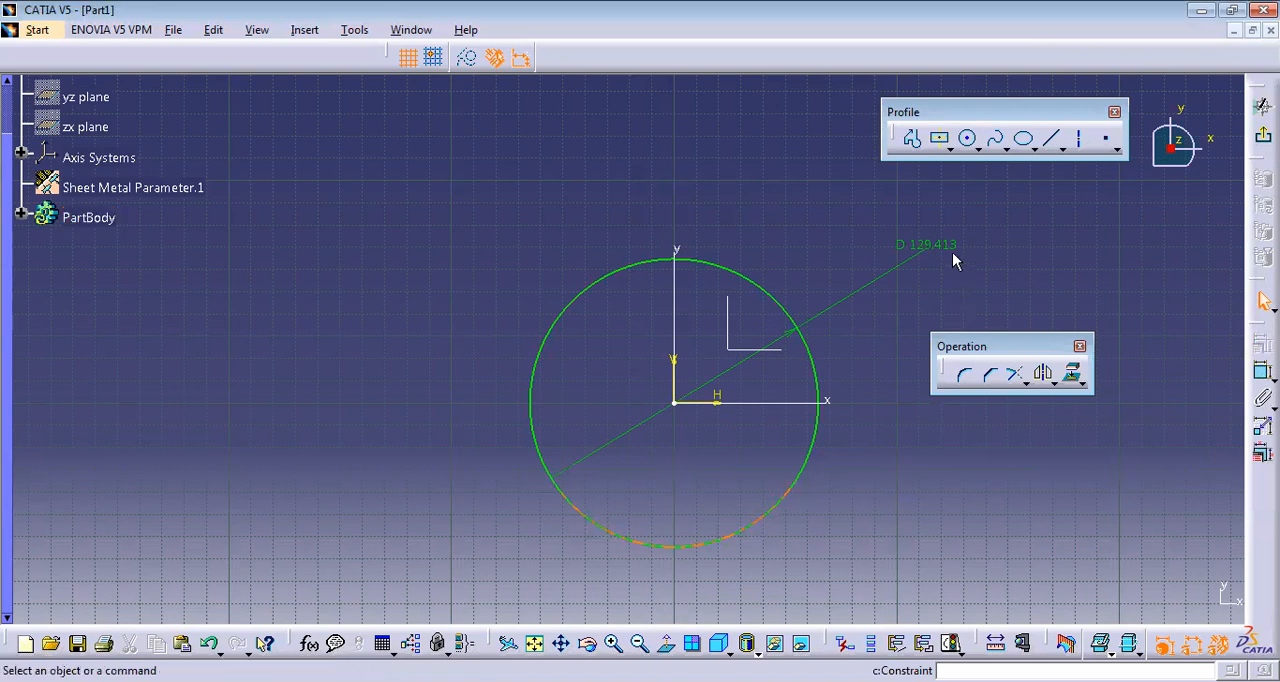
double_click(944, 246)
text(125)
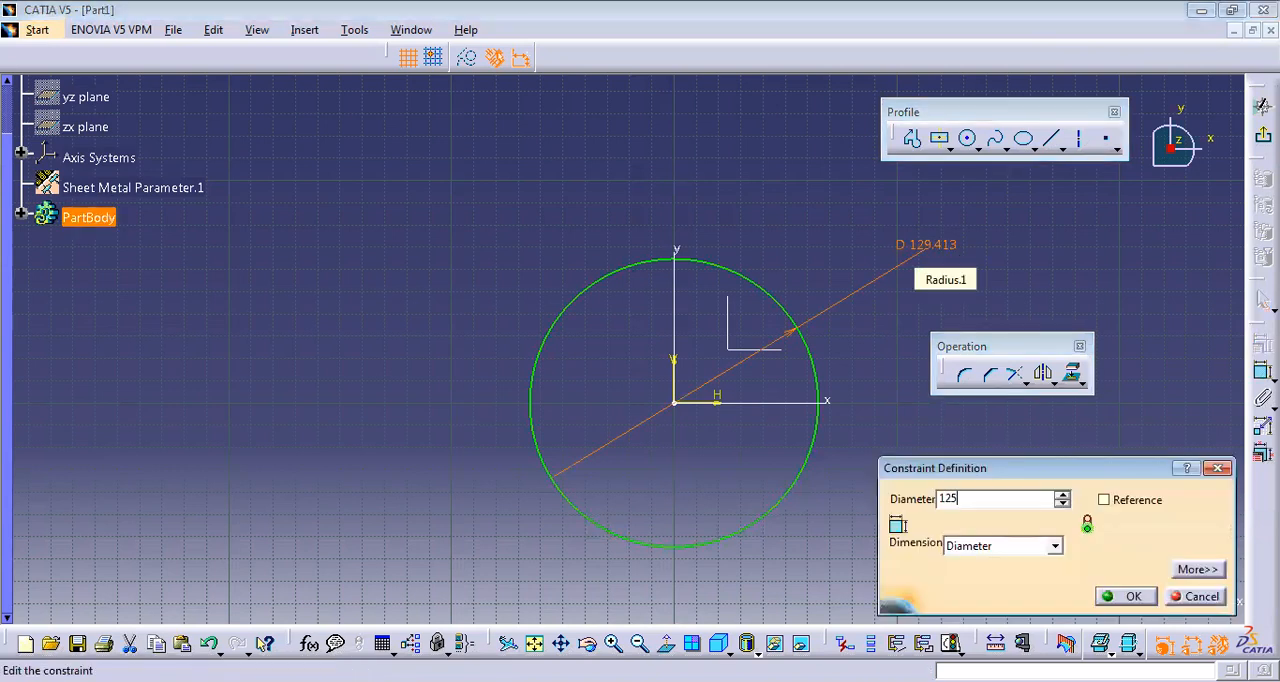
key(Return)
click(1263, 105)
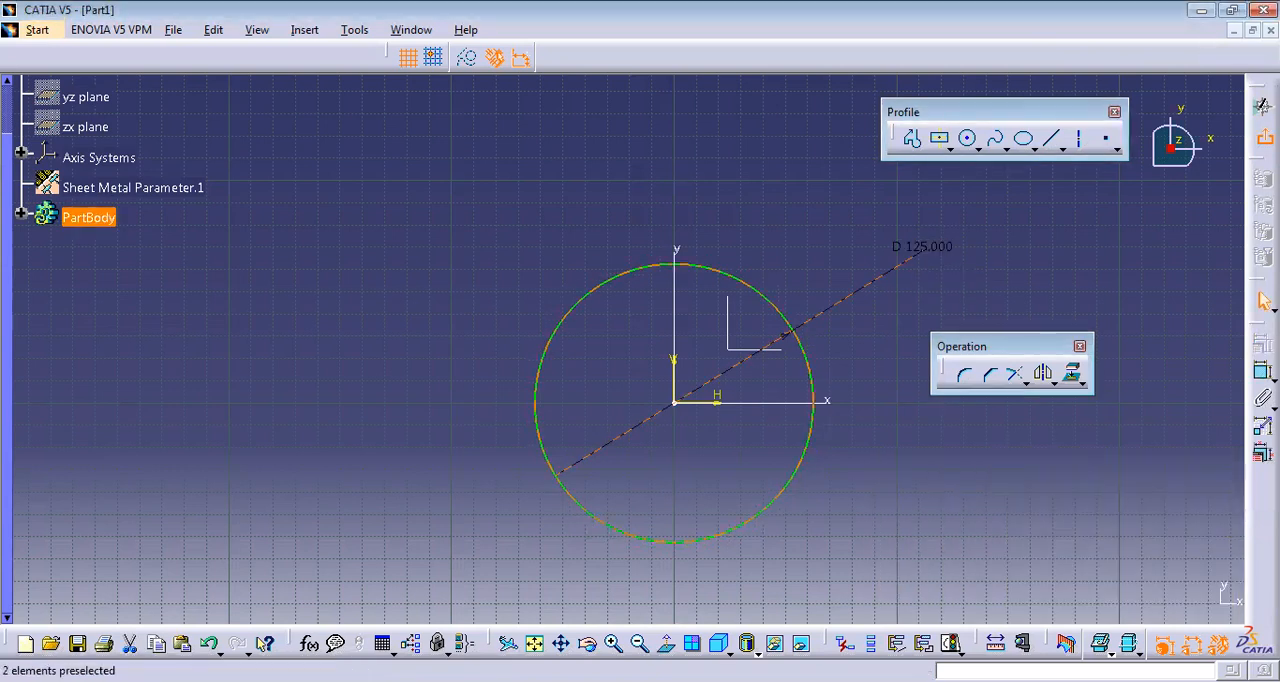
click(714, 528)
Create a reference plane offset from the xy plane in the reversed direction, below the circle.
mouse_move(797, 292)
middle_down()
mouse_move(757, 497)
mouse_move(744, 382)
middle_up()
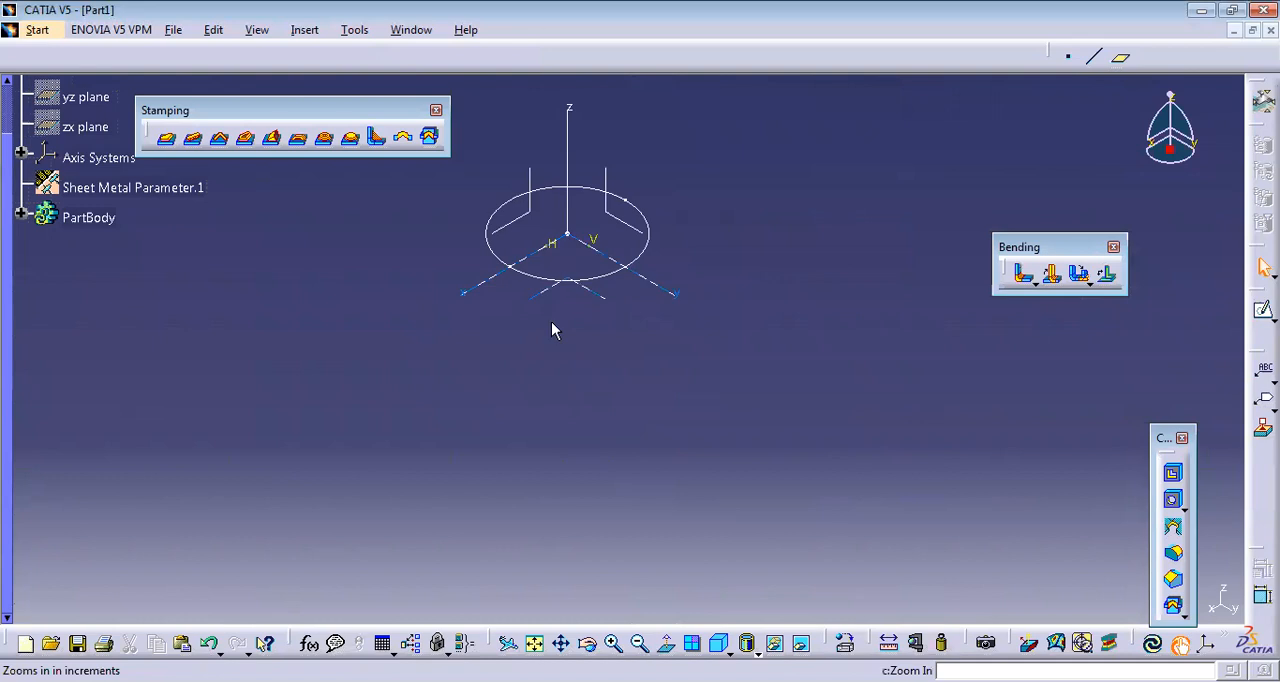
click(1120, 57)
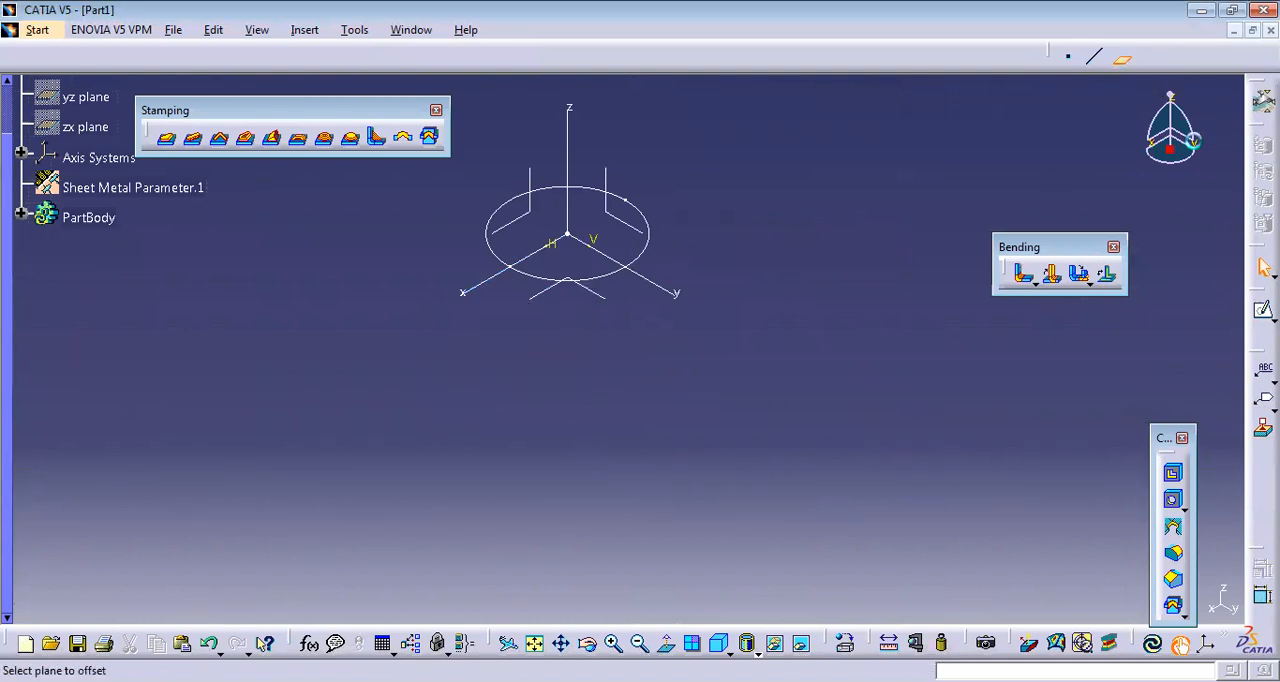
click(546, 218)
click(1049, 546)
drag(1206, 513, 1209, 514)
double_click(1120, 517)
text(10)
key(Return)
key(Return)
Sketch a circle centred on the origin on the offset plane, smaller than the 125 mm circle.
click(612, 372)
click(1262, 309)
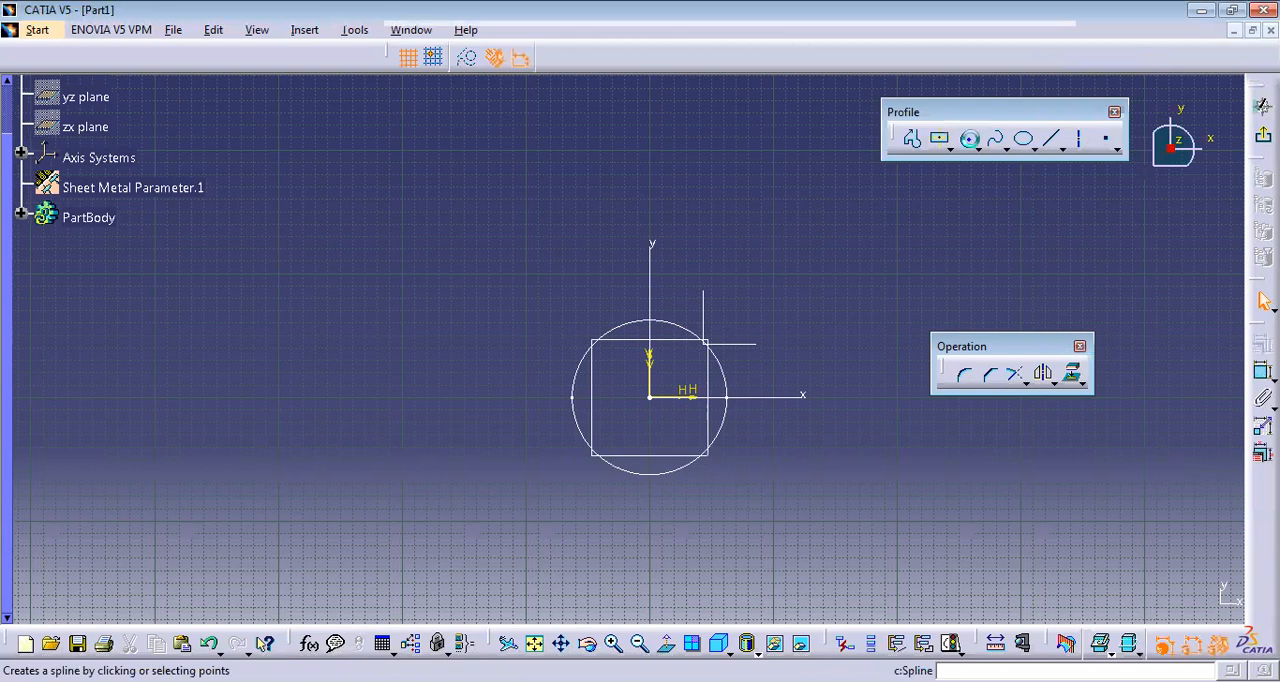
click(969, 140)
click(651, 398)
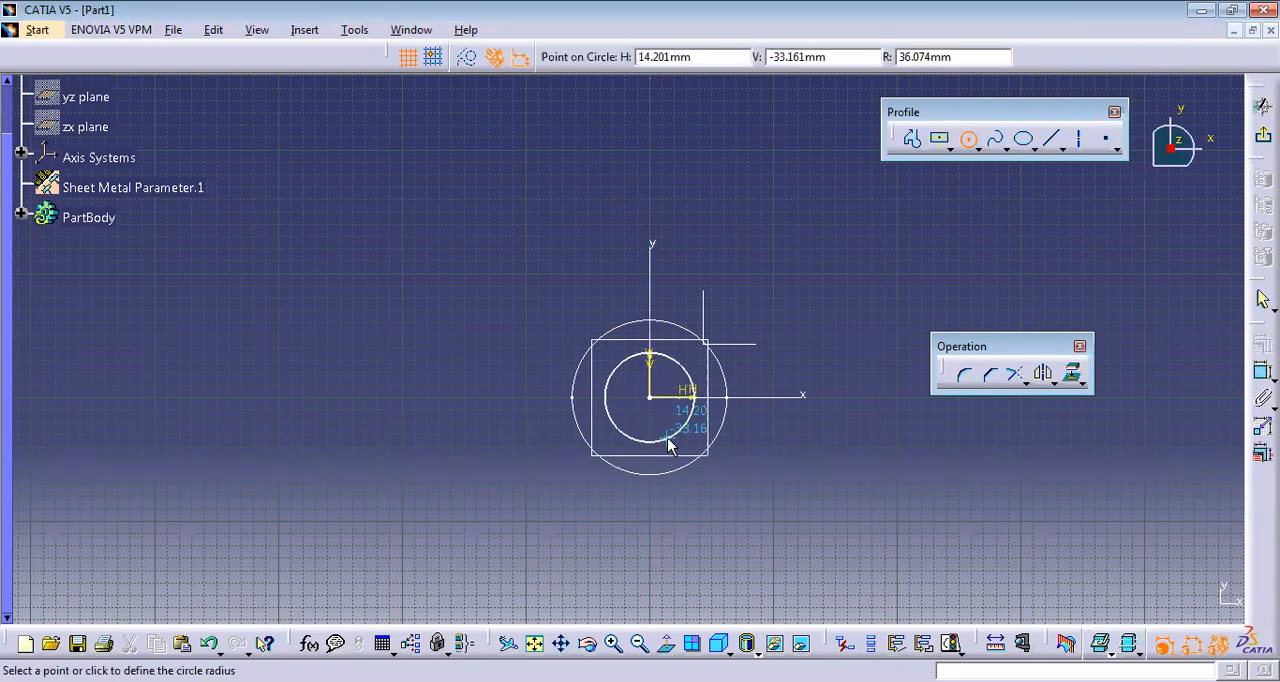
click(670, 443)
click(1025, 490)
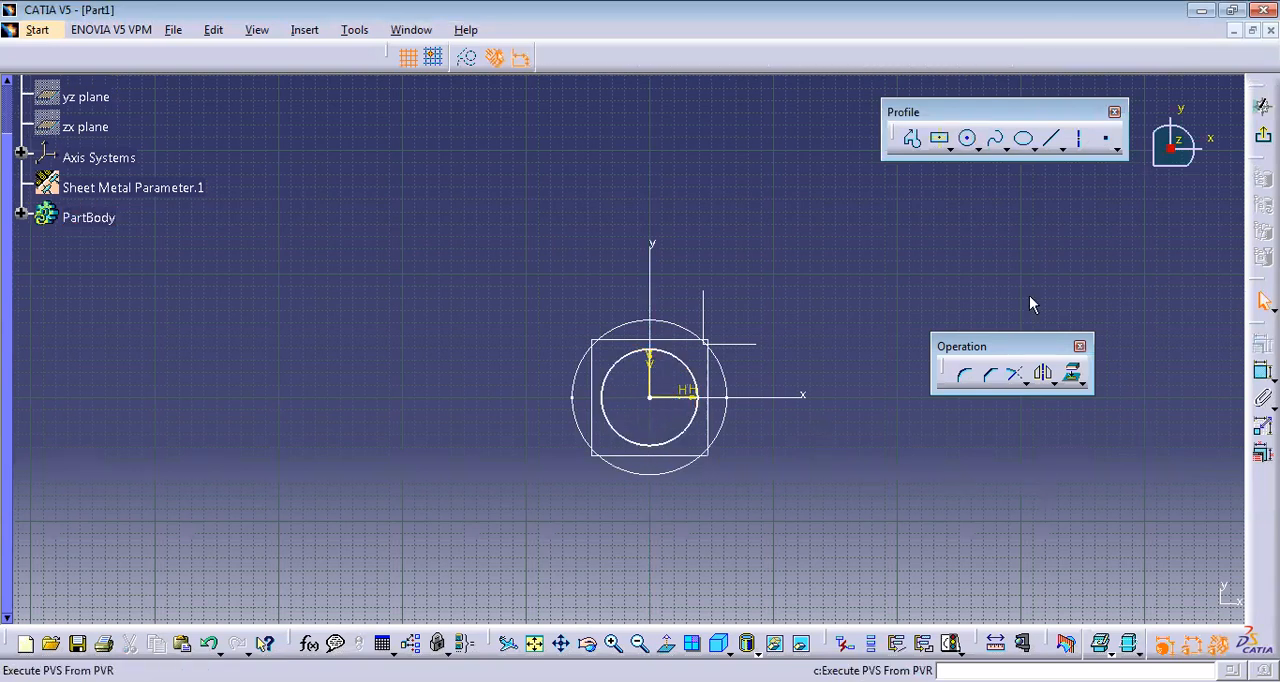
Dimension the new circle's diameter, set it to 50 mm and close the sketch.
click(1262, 371)
click(691, 422)
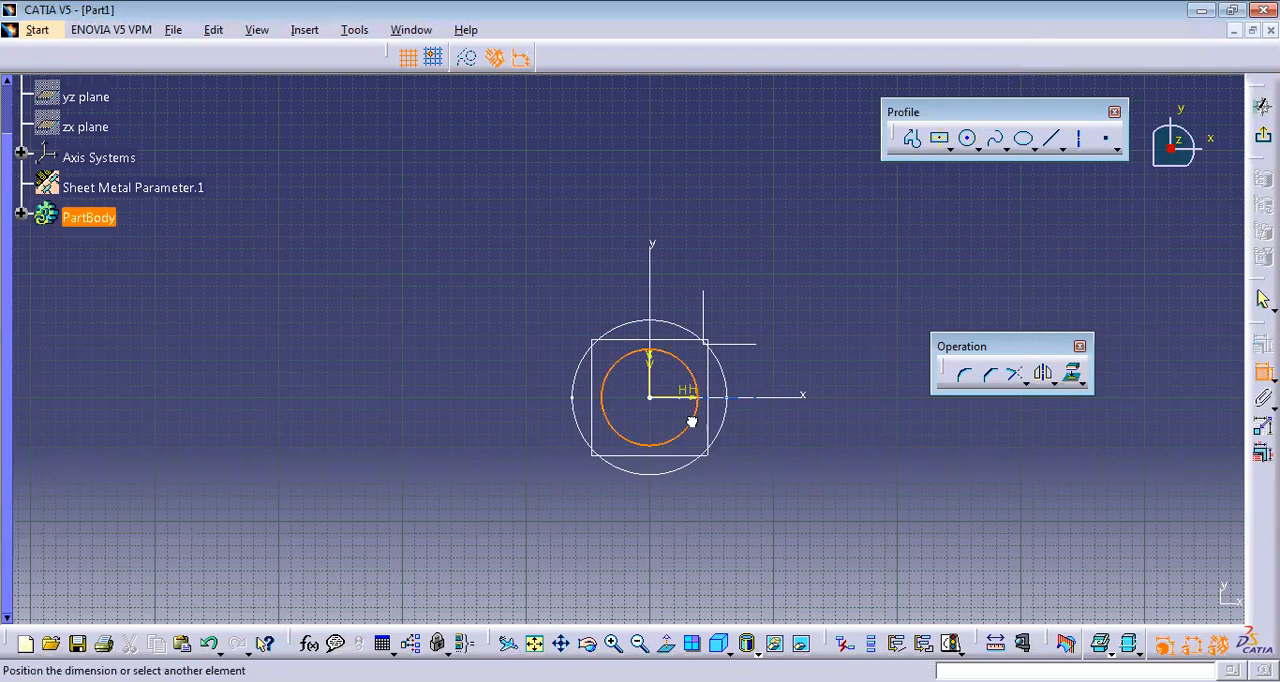
double_click(769, 320)
text(50.000mm)
key(Return)
click(1260, 136)
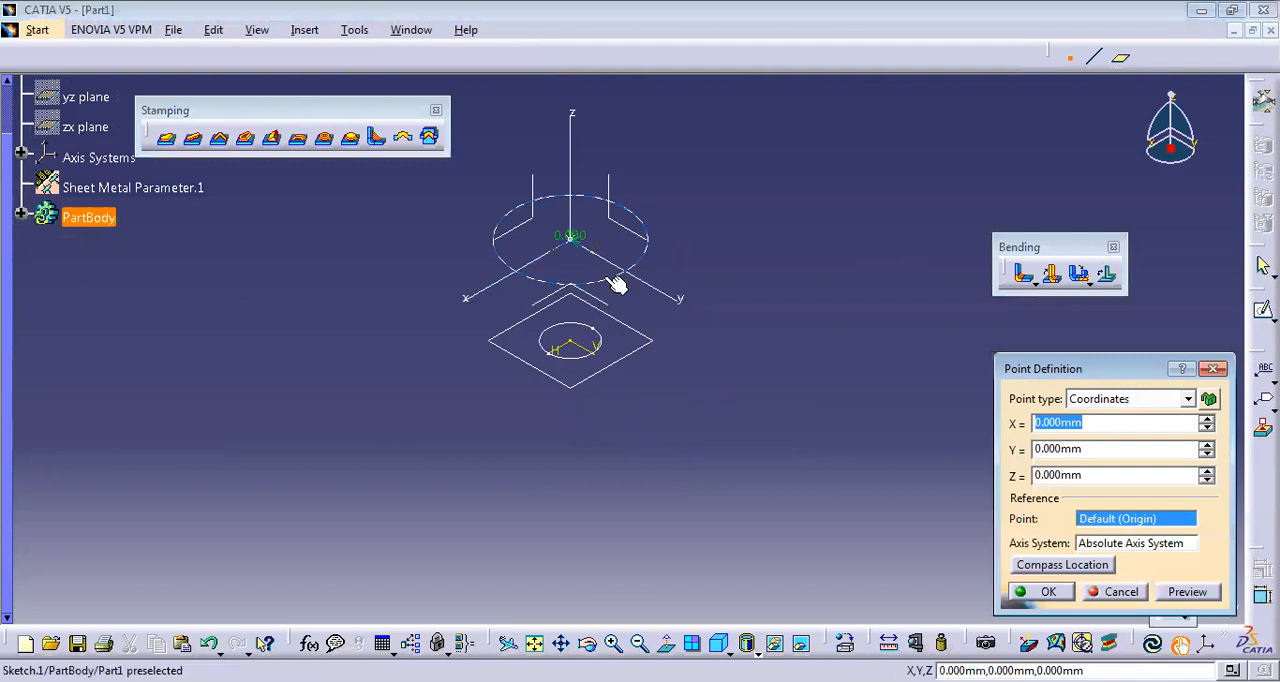
Create a point at the middle of the curve, ratio 0.5, on each of the 125 mm and 50 mm circles.
click(606, 285)
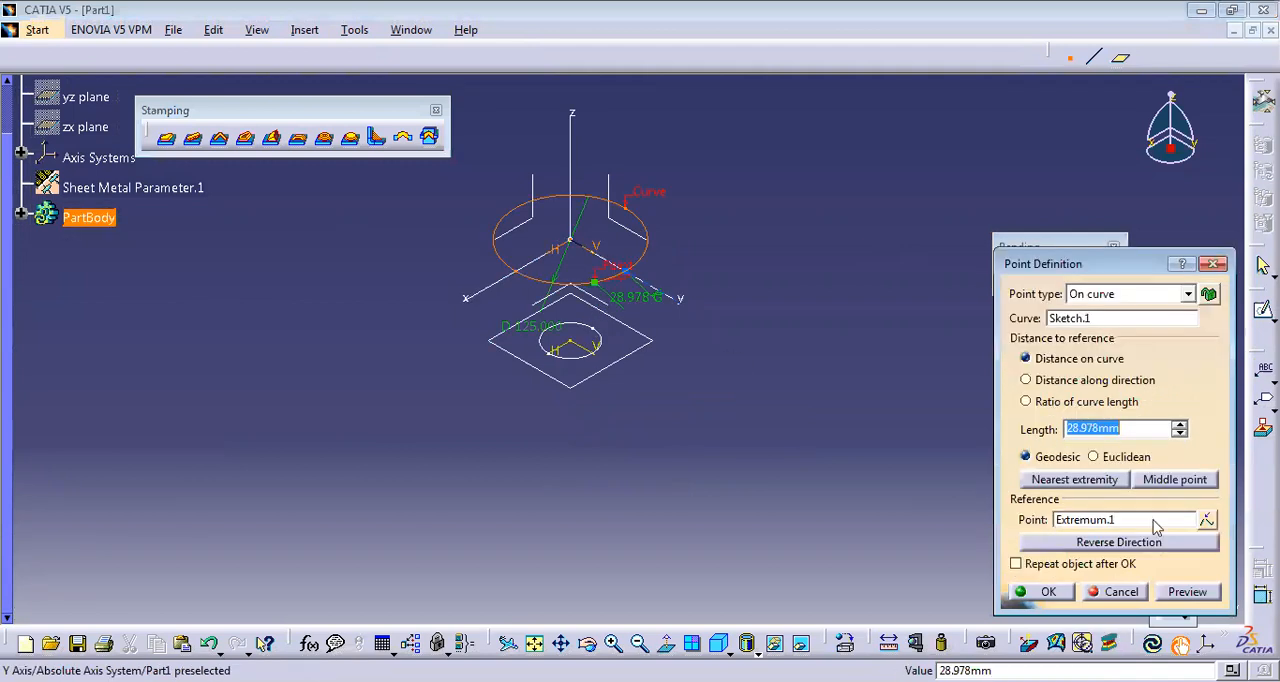
click(1160, 484)
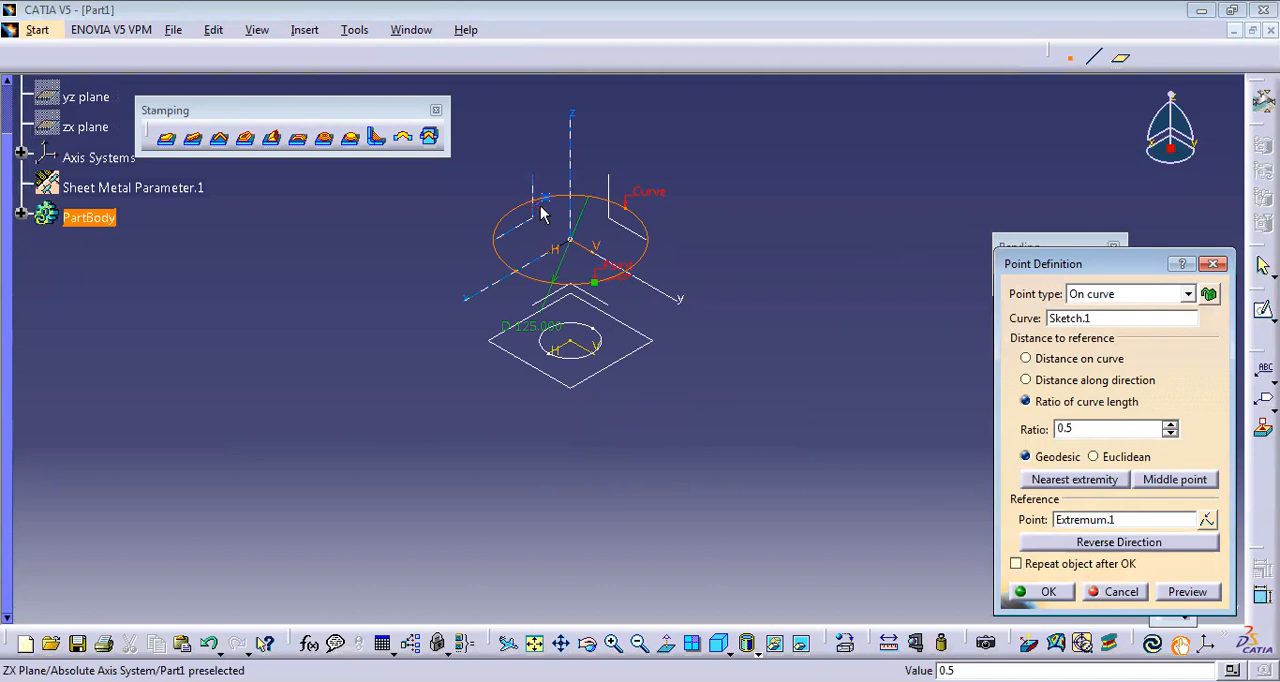
click(1046, 592)
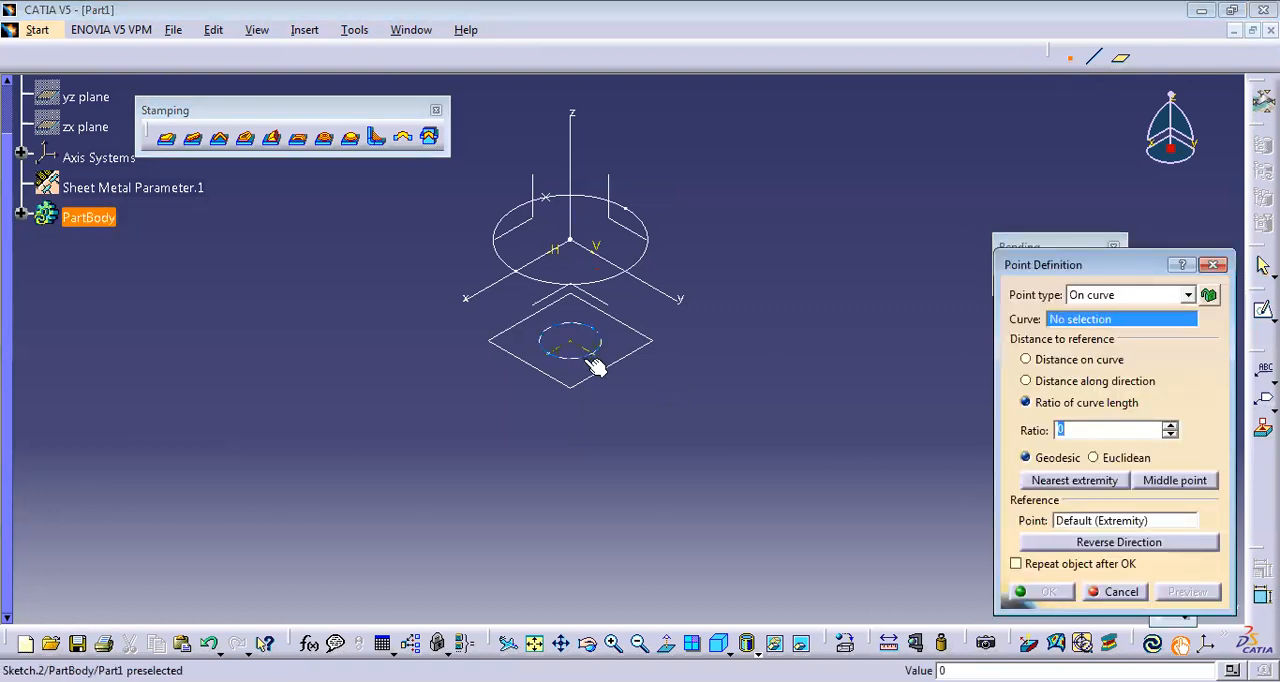
click(1143, 482)
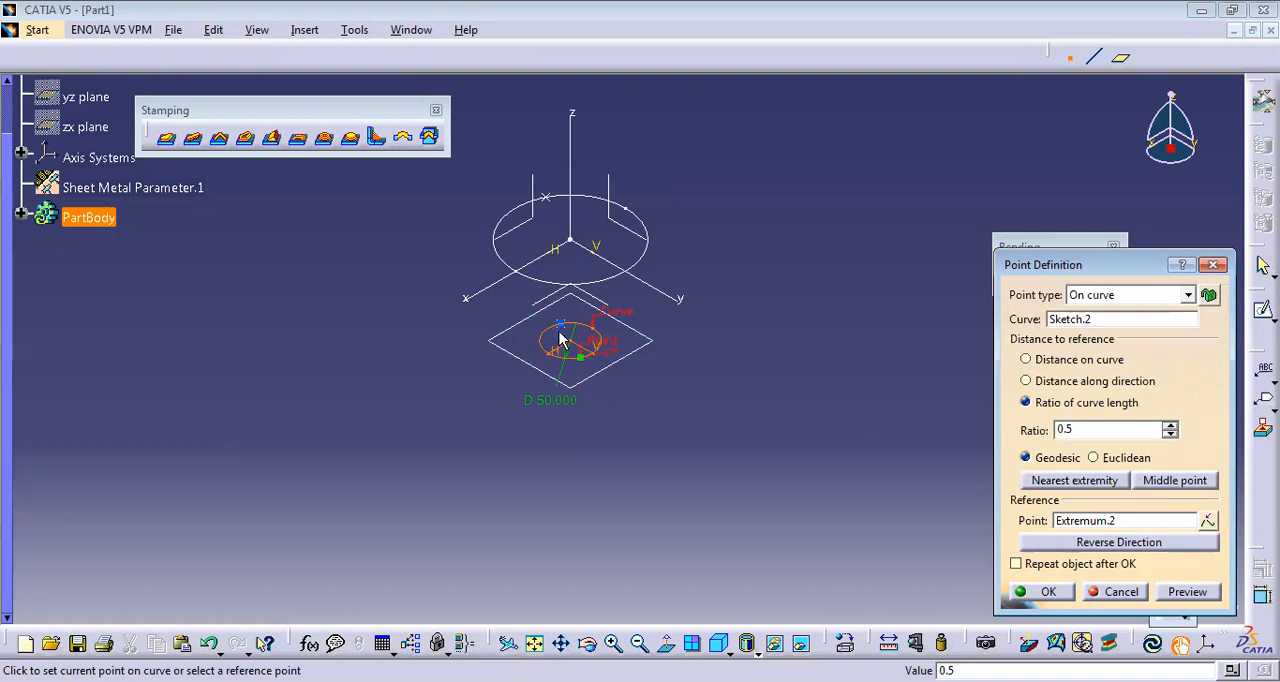
click(1060, 595)
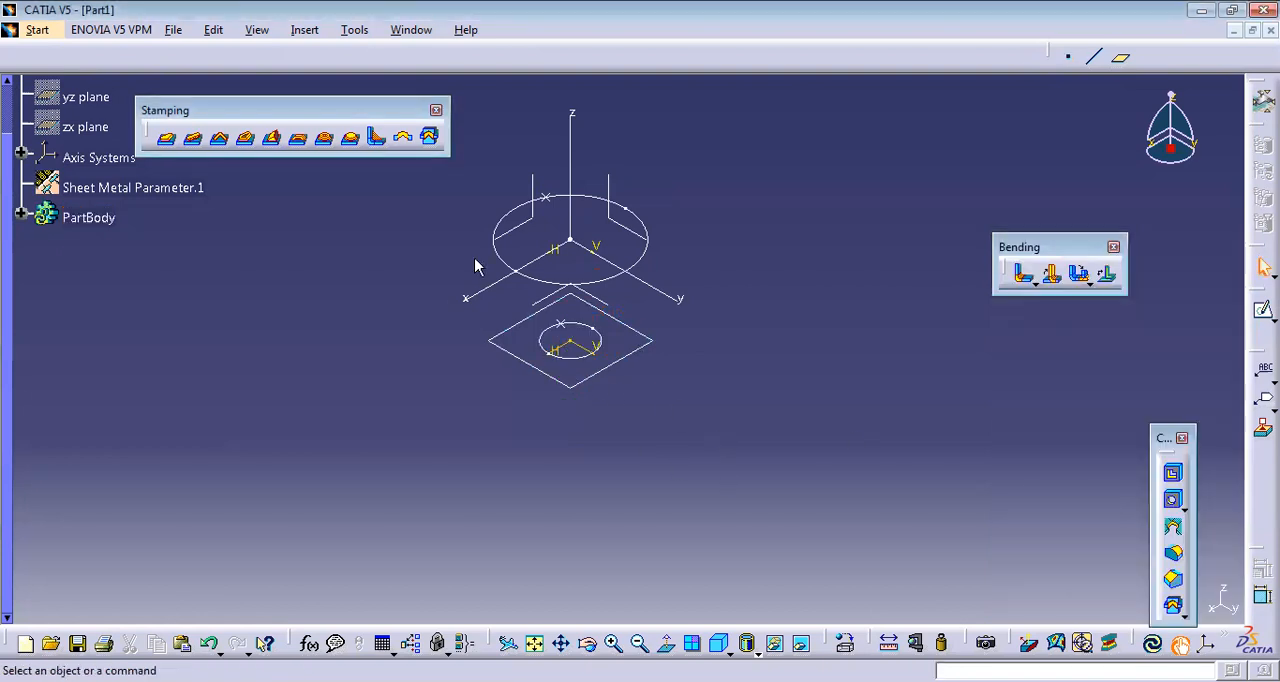
Create a canonic hopper from the 125 mm circle to the 50 mm circle, using the two curve points for the opening line.
click(304, 30)
mouse_move(341, 370)
click(563, 368)
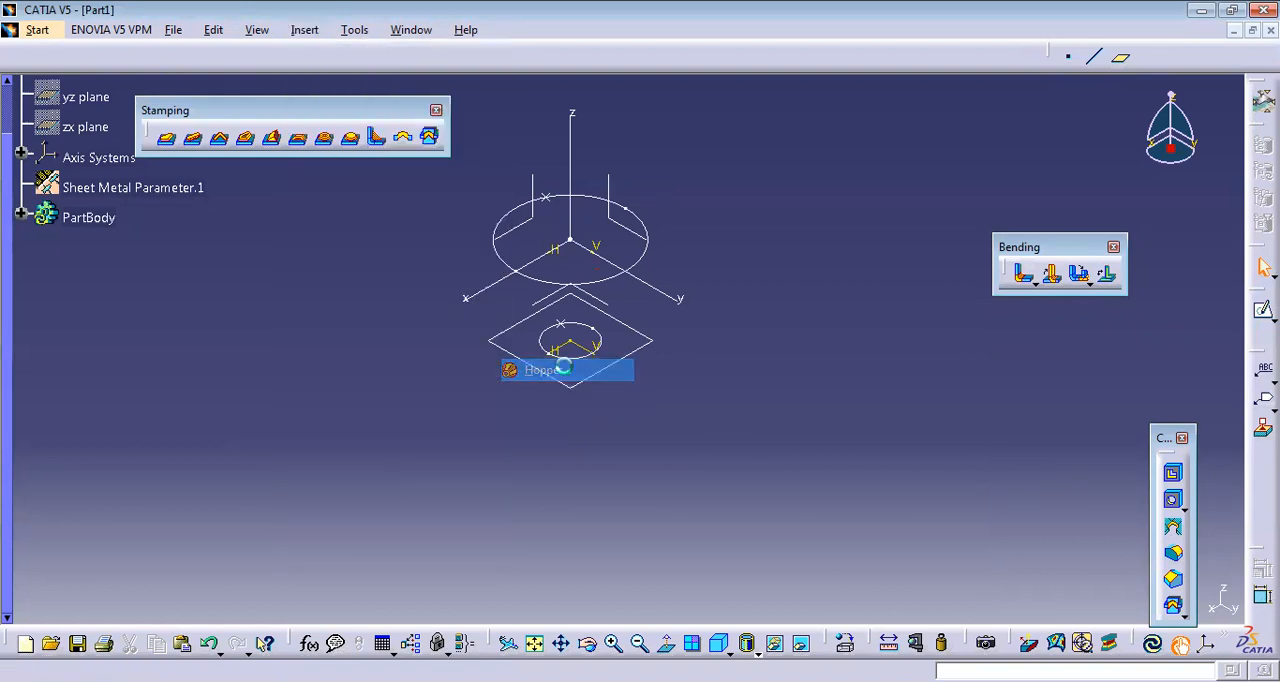
click(1047, 370)
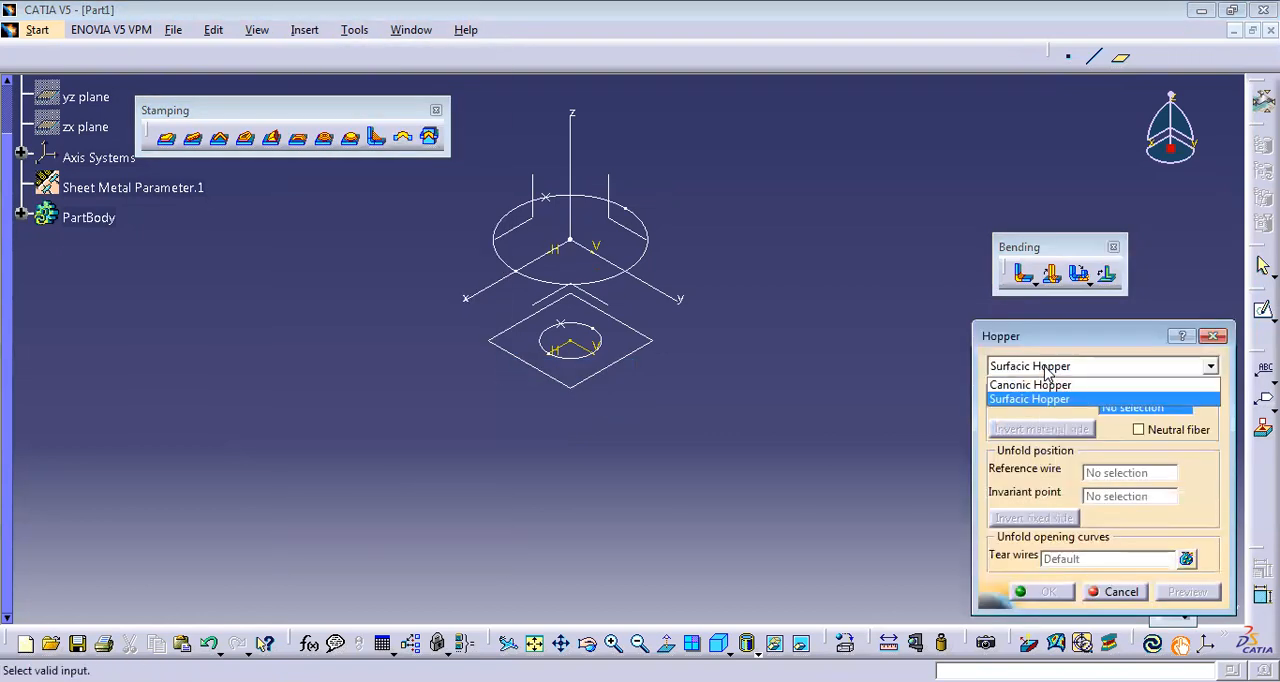
click(1045, 384)
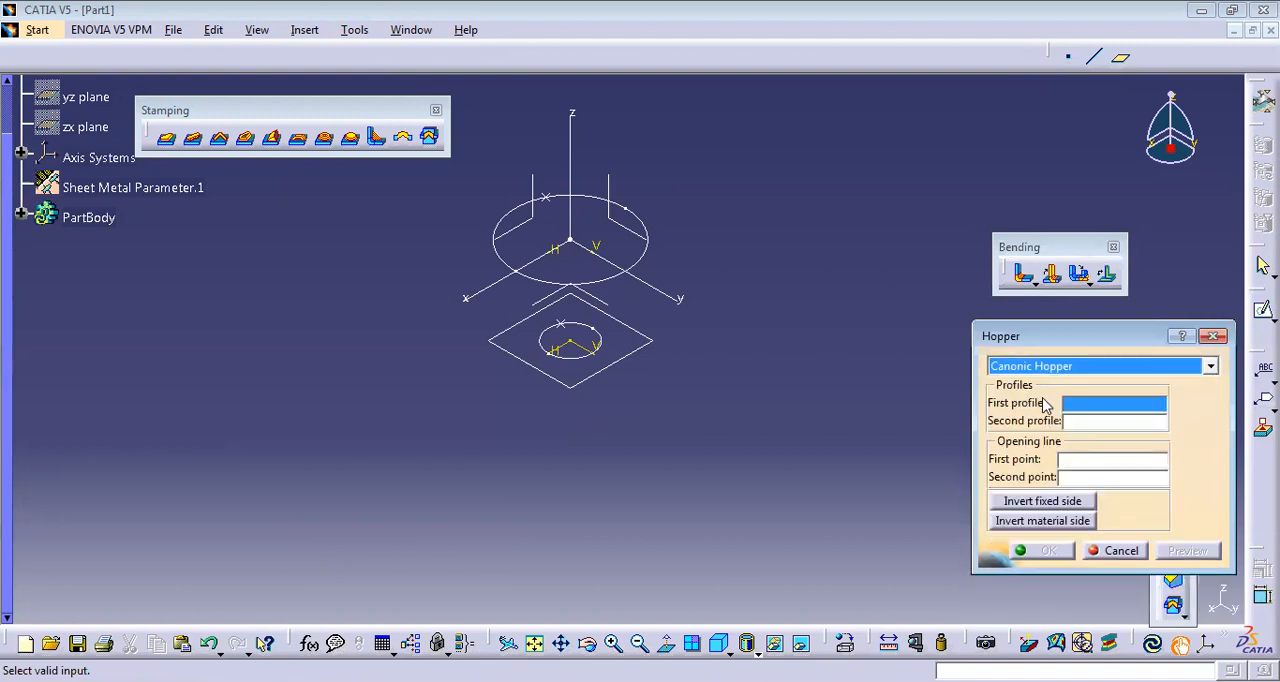
click(646, 256)
click(583, 357)
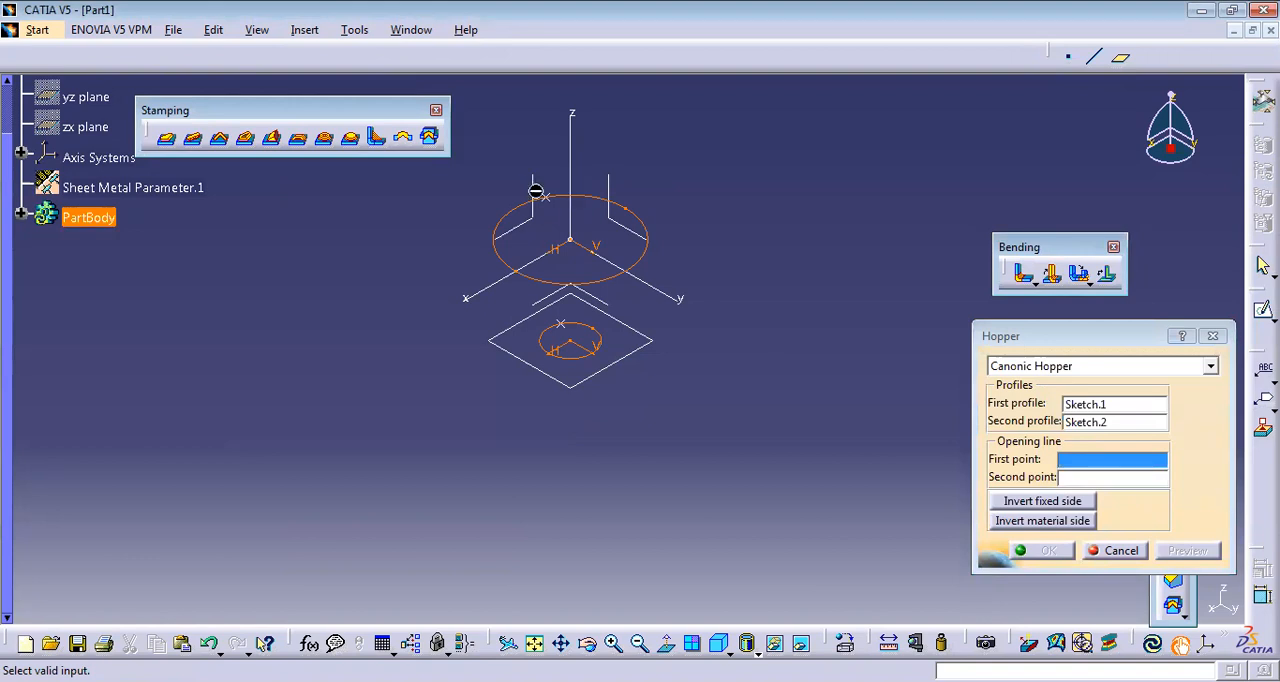
click(580, 342)
click(561, 324)
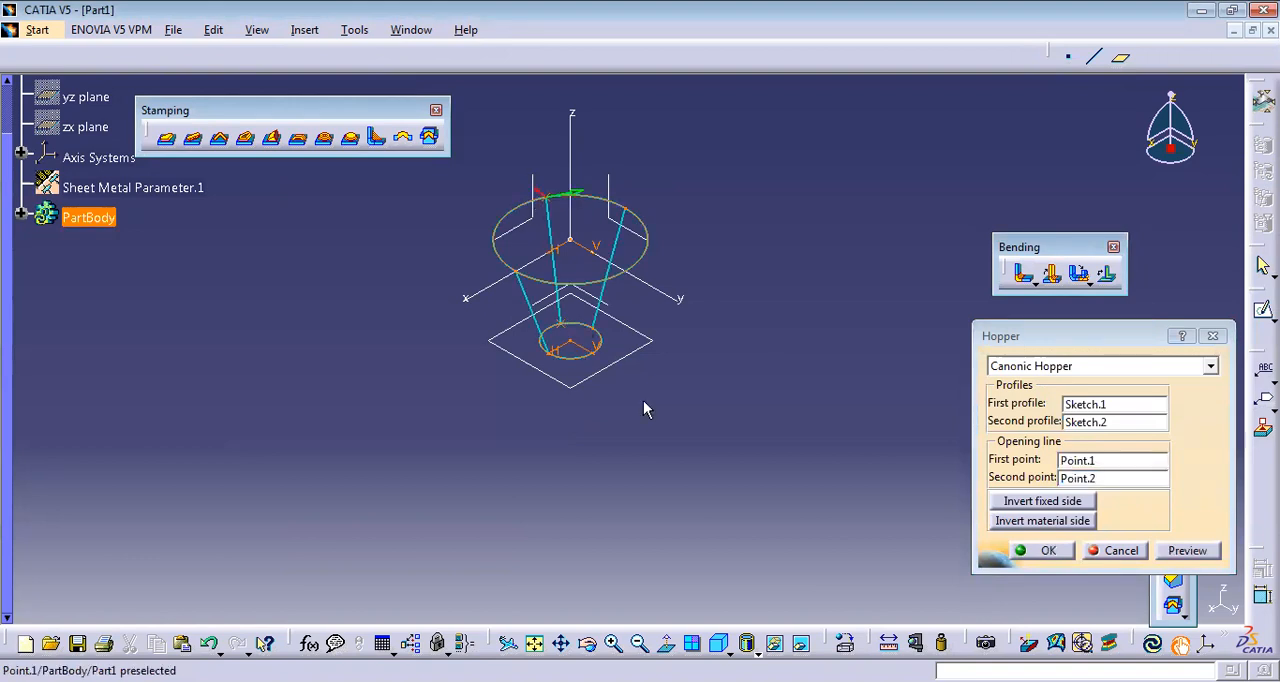
click(1045, 551)
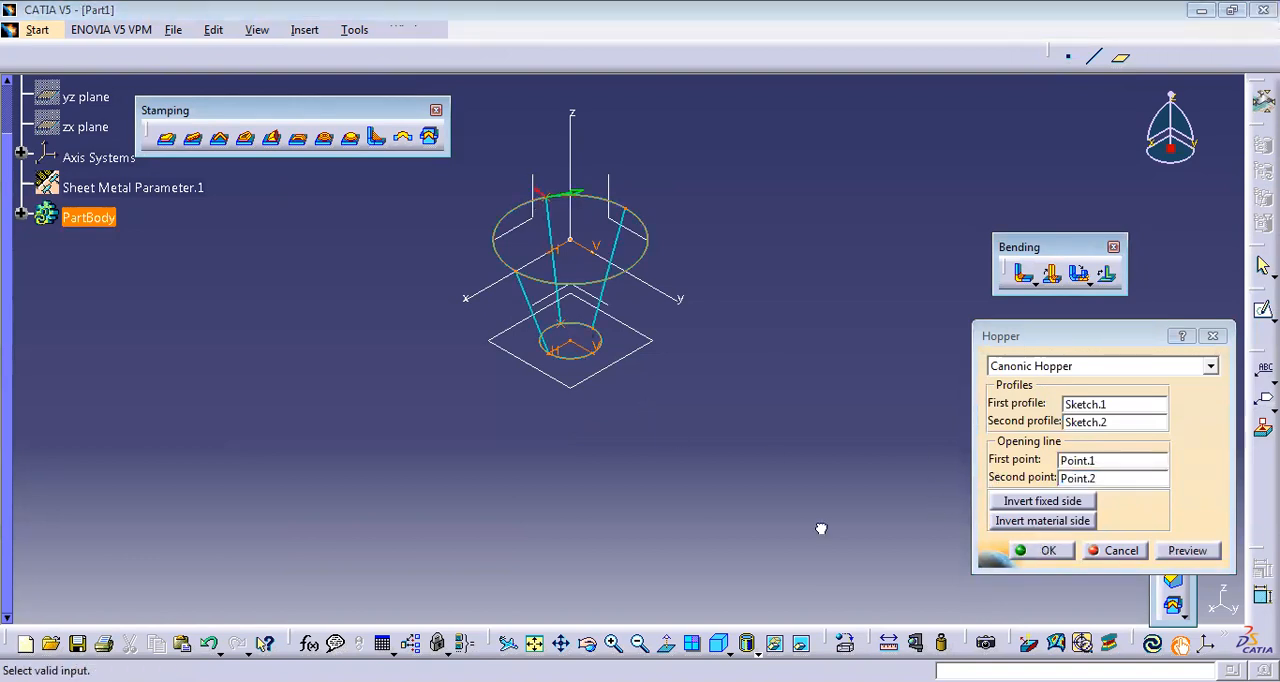
Inspect the hopper from other angles, restore the isometric view and display it shaded without edges.
middle_drag(674, 211, 663, 263)
middle_drag(601, 188, 492, 292)
click(731, 645)
click(722, 645)
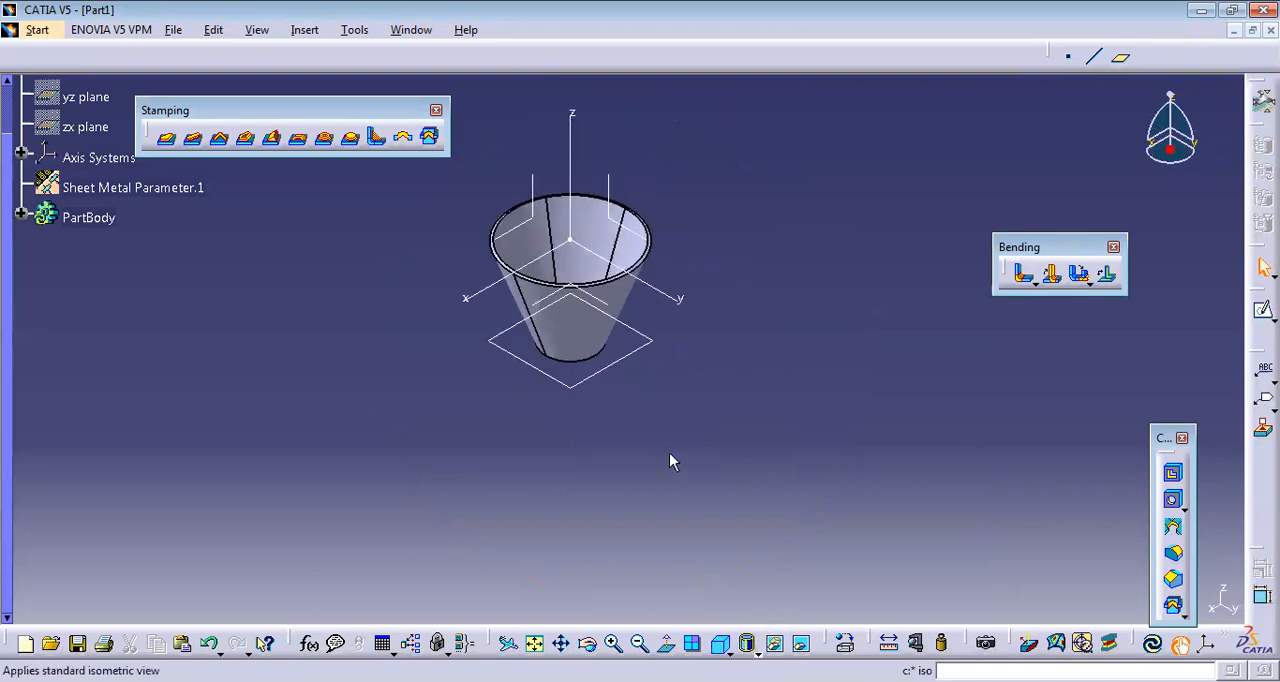
click(756, 651)
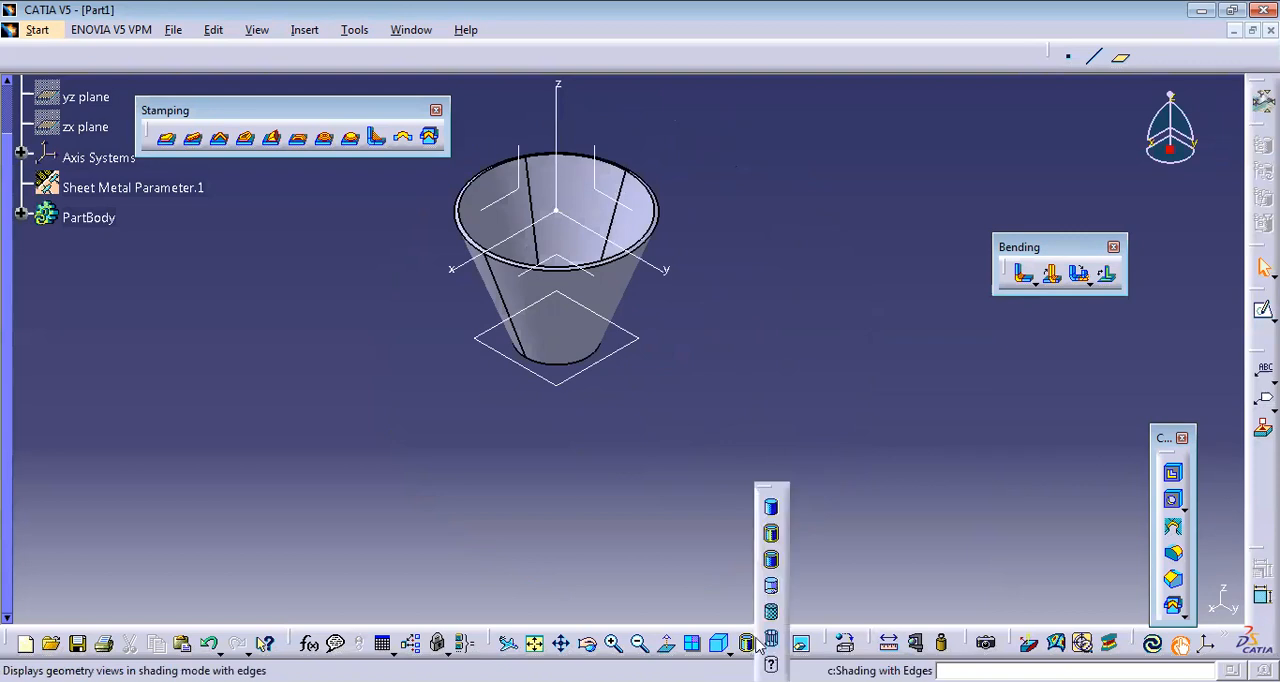
click(772, 509)
middle_drag(683, 397, 701, 489)
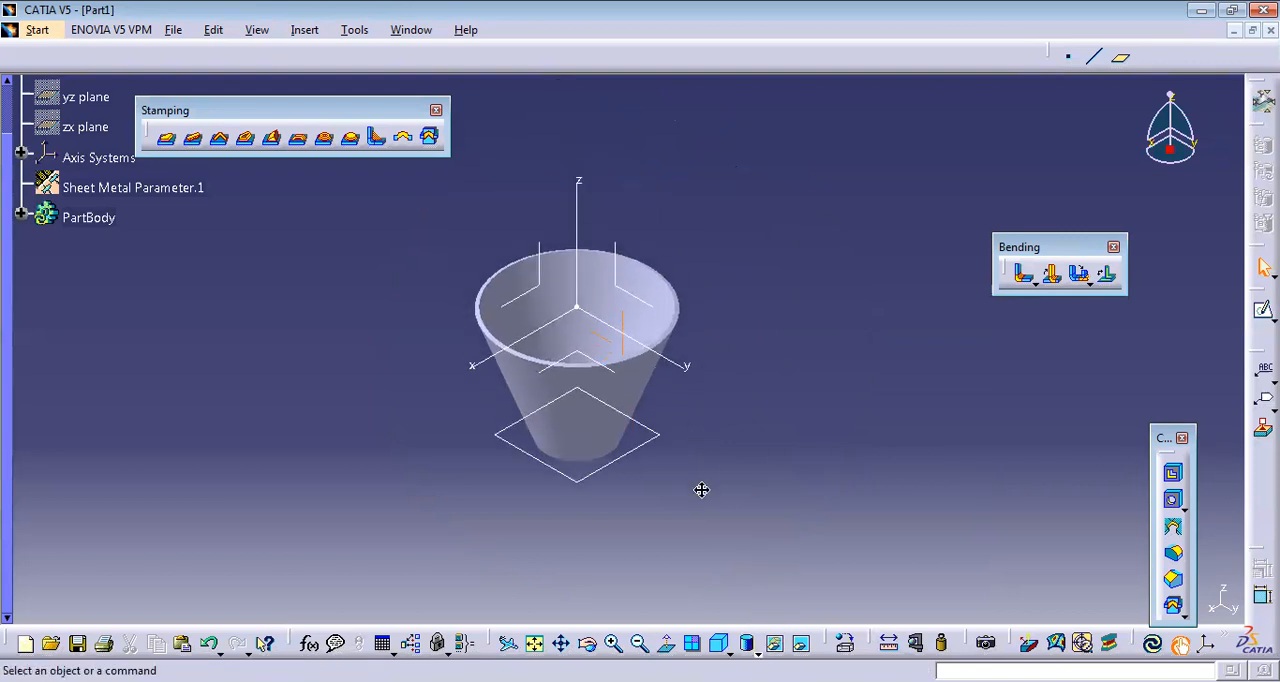
Try the shading with material display mode on the hopper and return to plain shading.
click(756, 651)
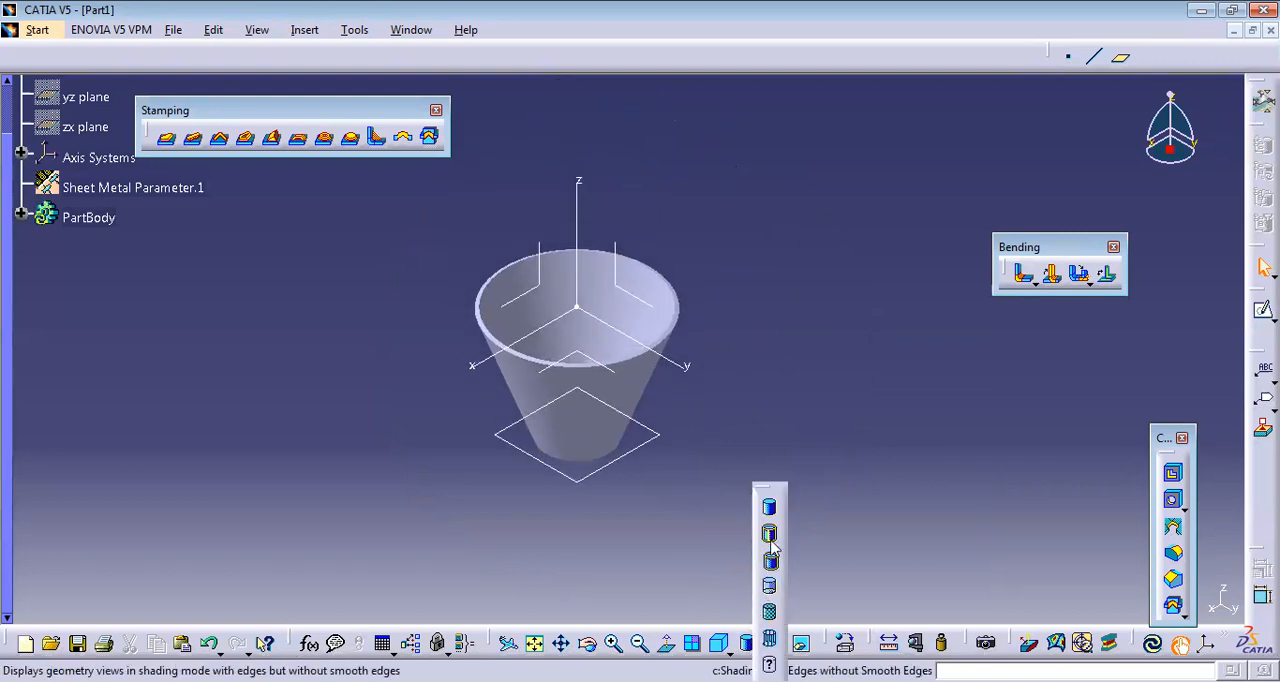
click(770, 616)
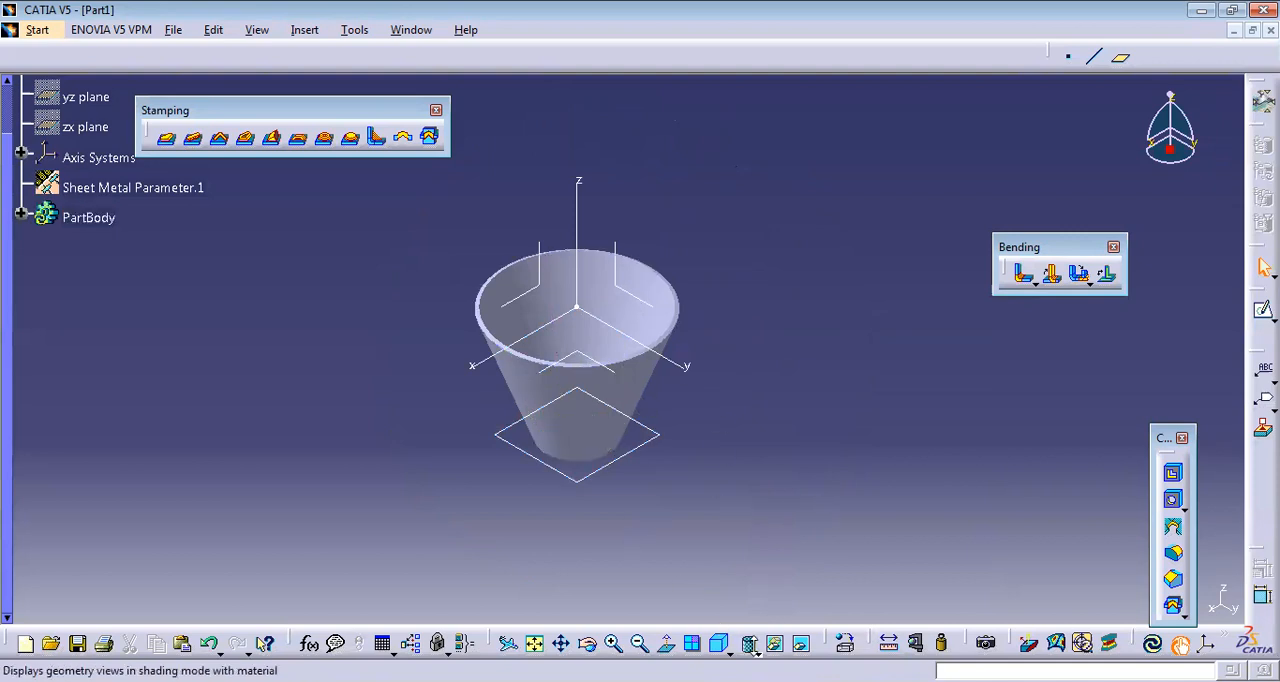
click(758, 653)
click(769, 614)
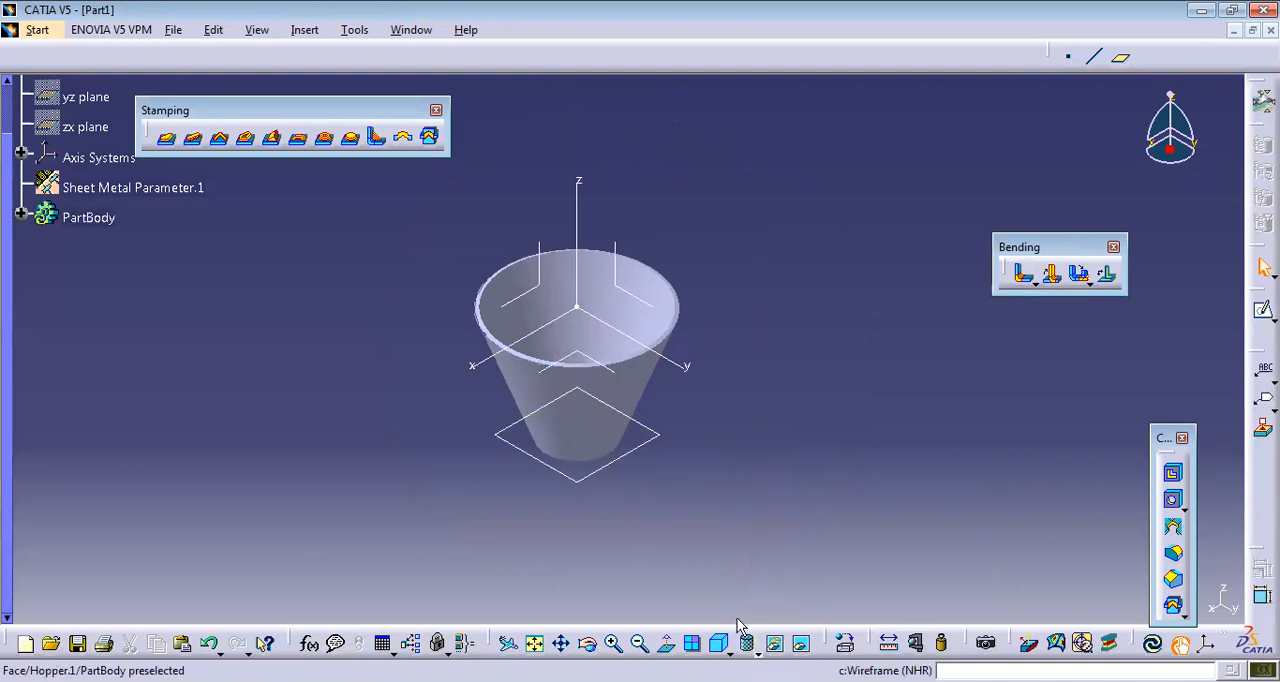
click(756, 653)
click(775, 510)
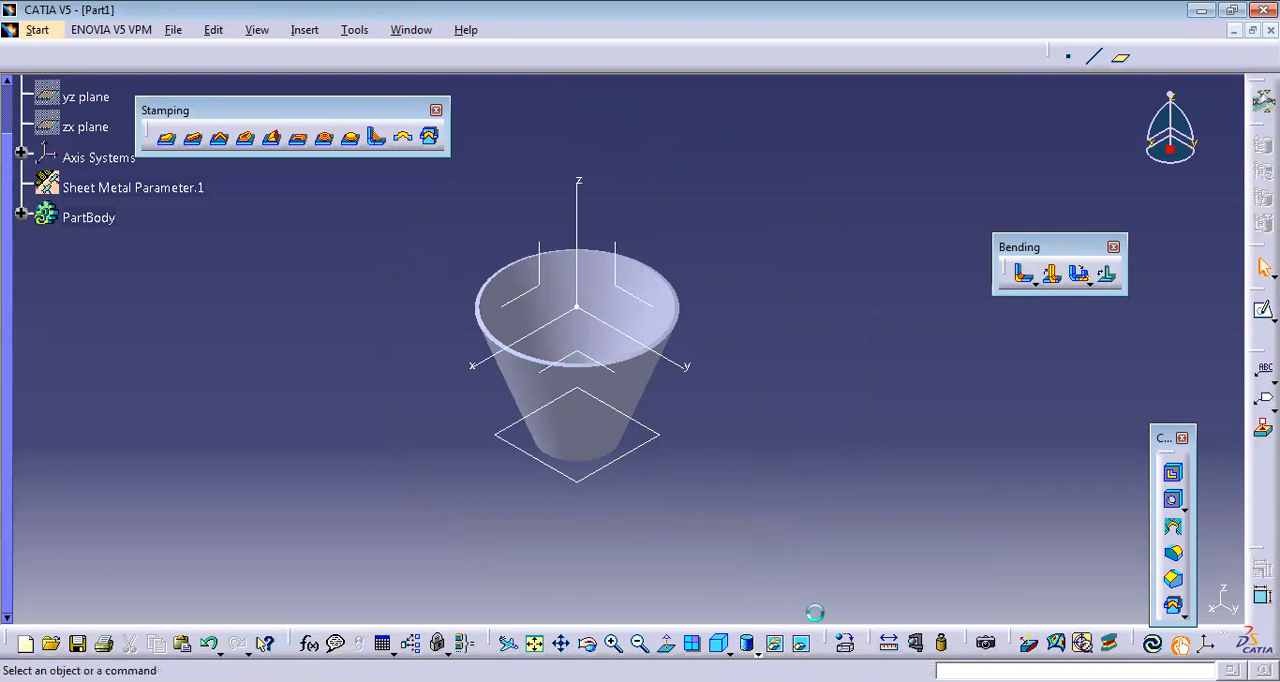
click(758, 653)
click(831, 489)
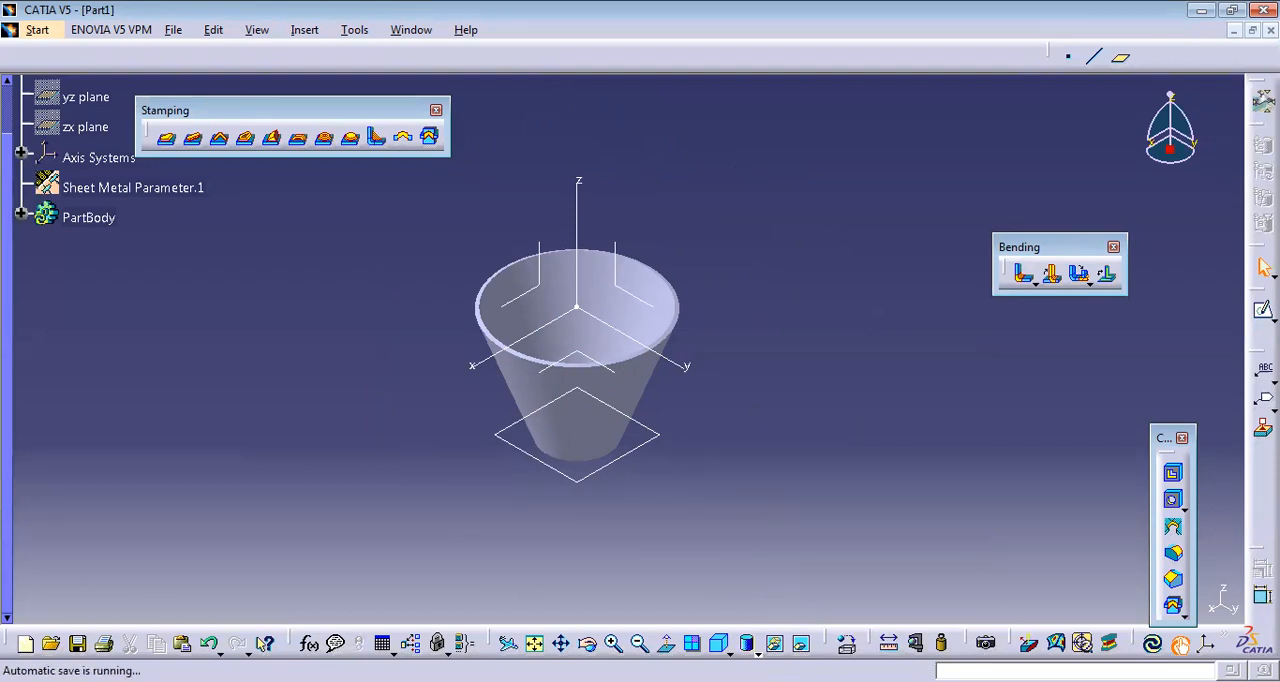
Start Apply Material and browse the construction and metal materials of the default material catalog.
click(845, 645)
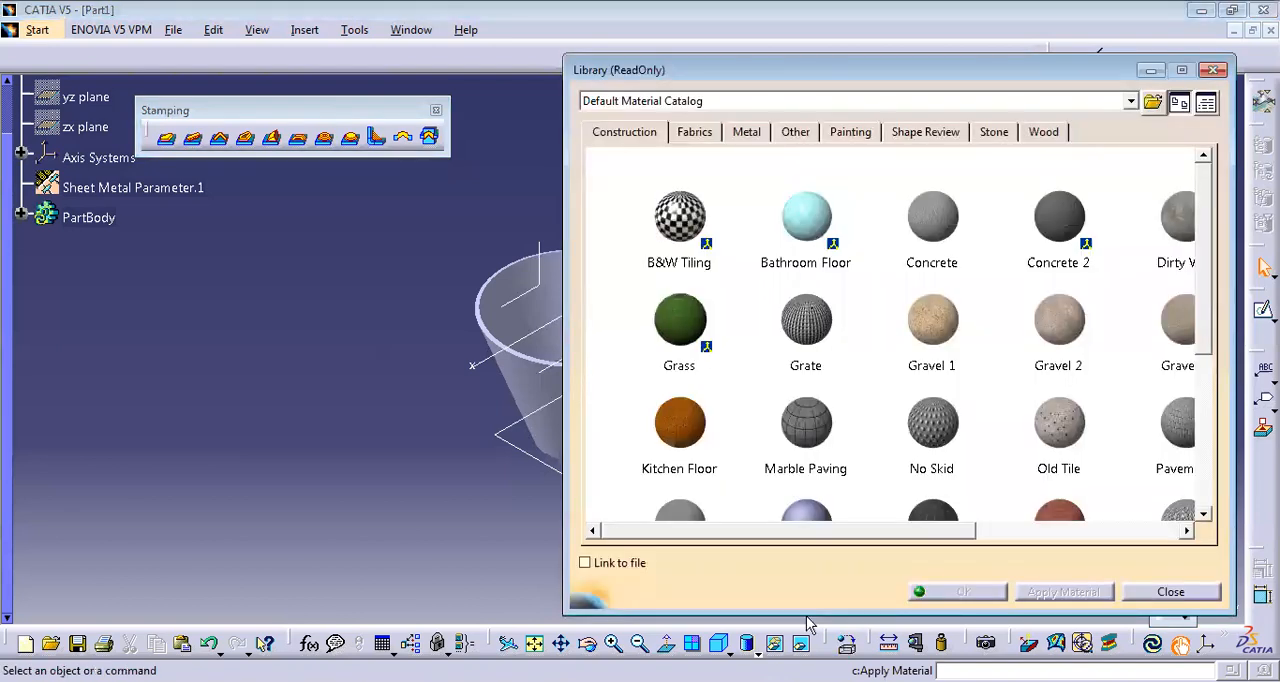
middle_drag(430, 439, 116, 442)
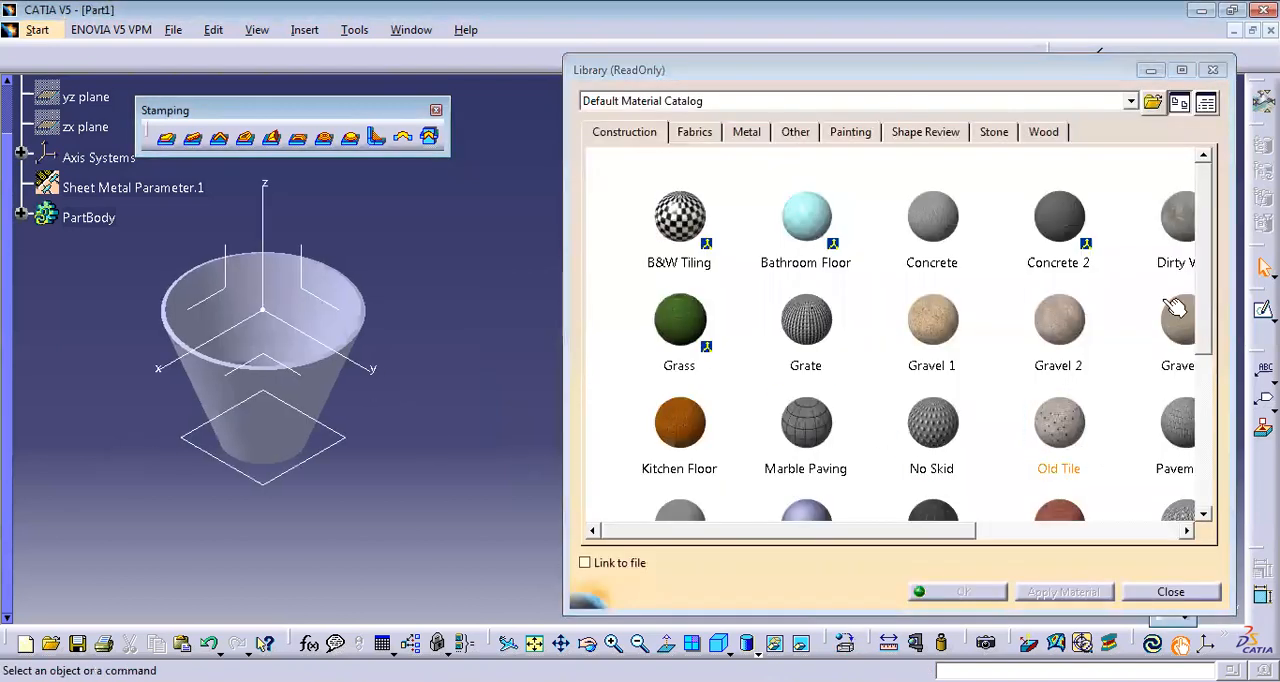
drag(1207, 275, 1216, 375)
drag(869, 538, 1005, 538)
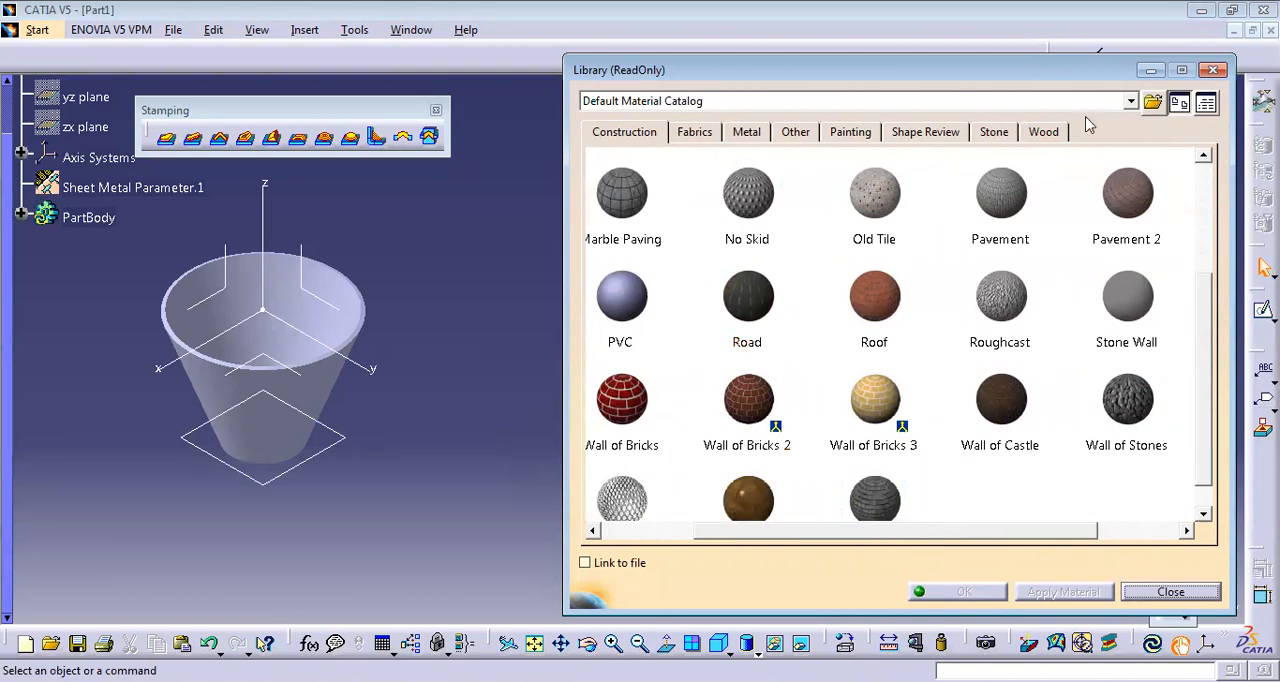
click(1131, 101)
click(762, 118)
click(760, 131)
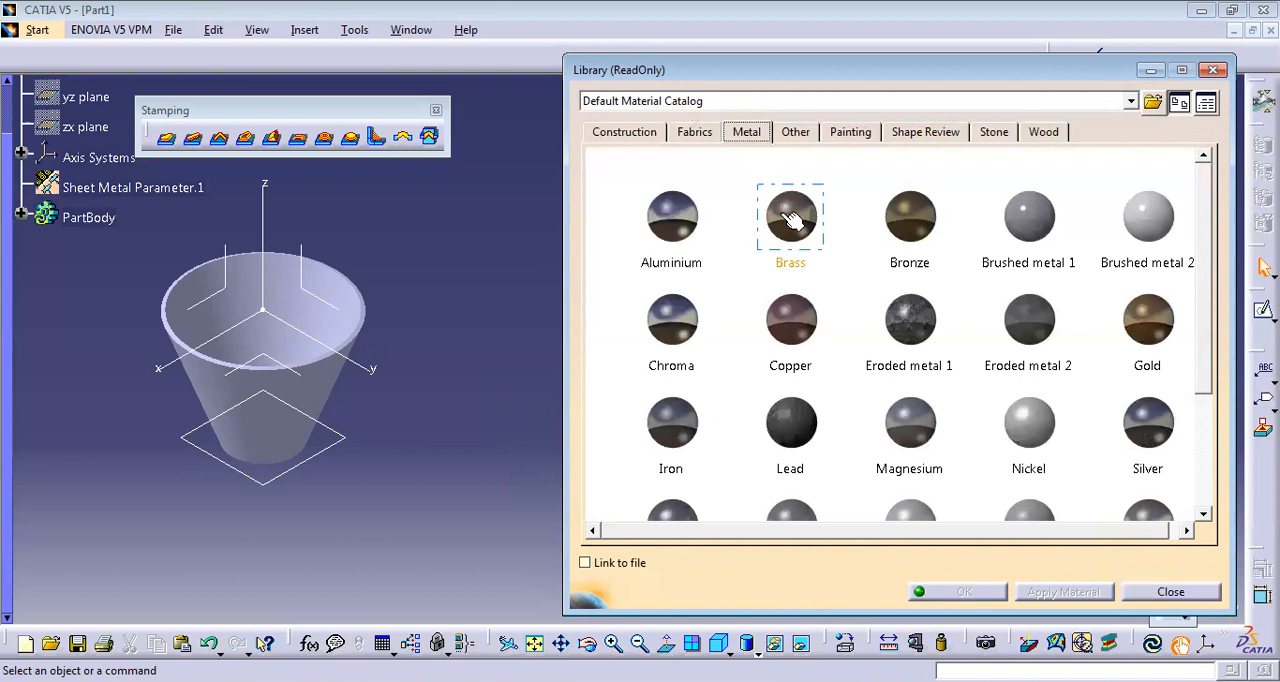
drag(1212, 358, 1202, 267)
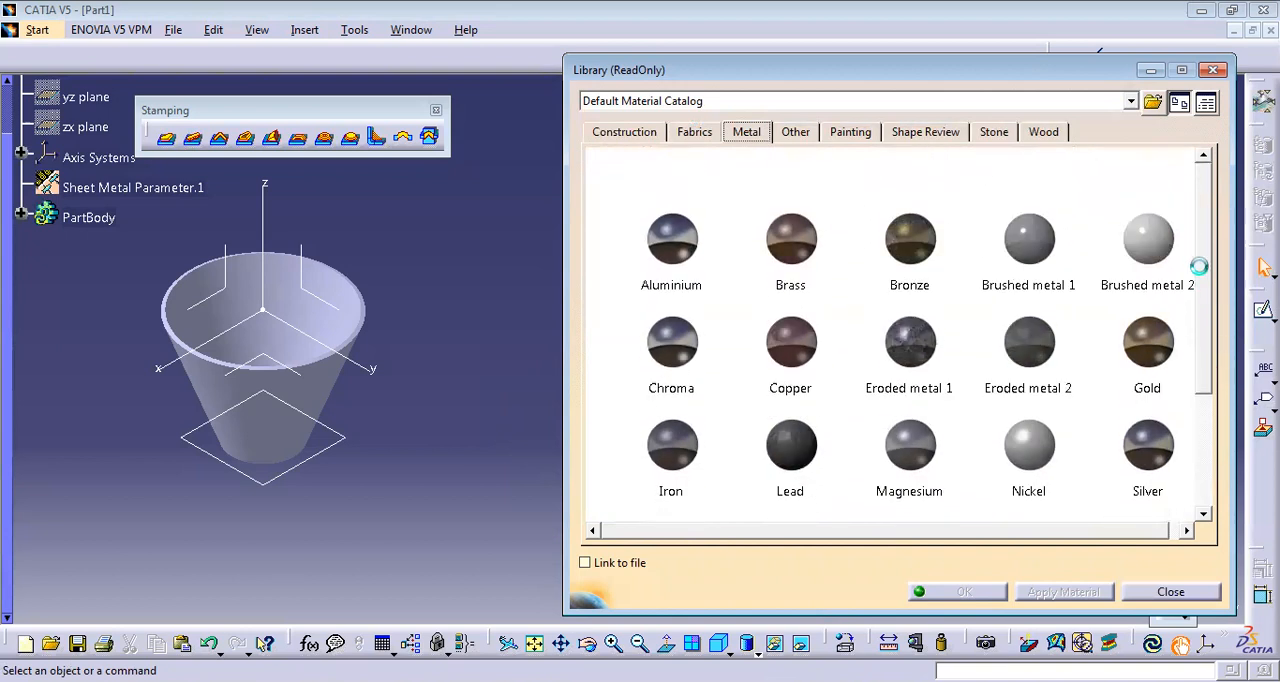
click(804, 137)
Apply the DS Light Blue painting material to the hopper's part body and close the material library.
click(848, 134)
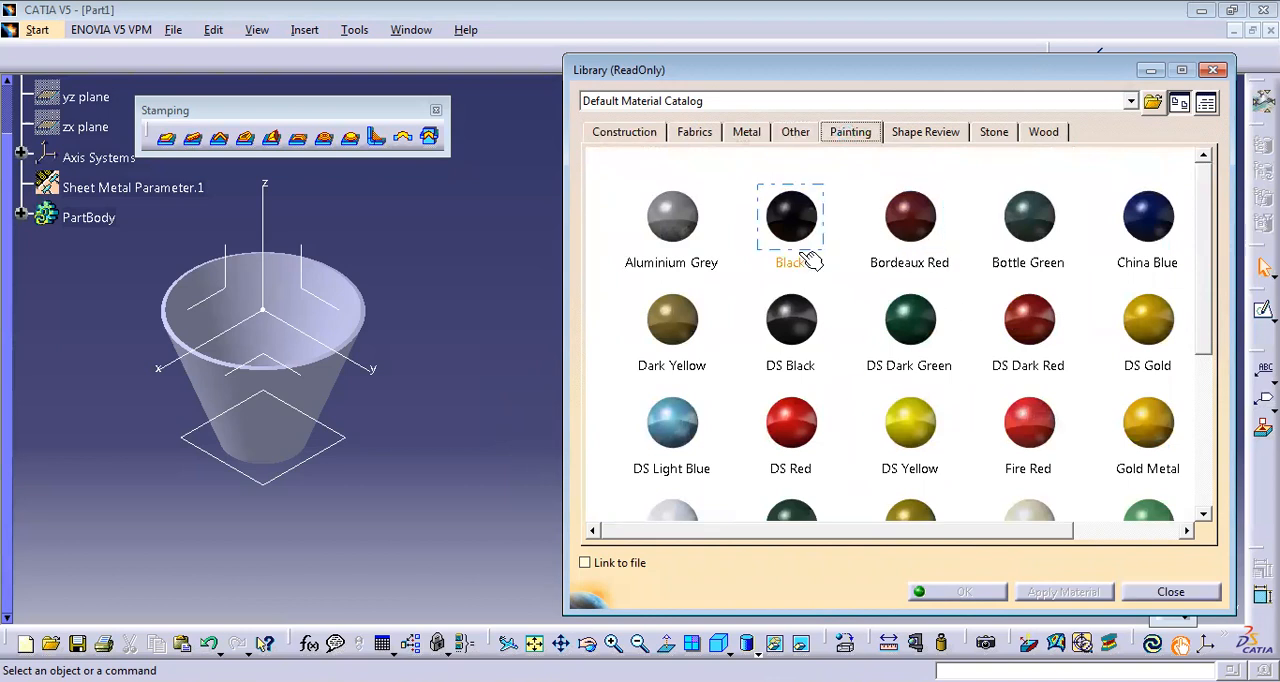
click(688, 430)
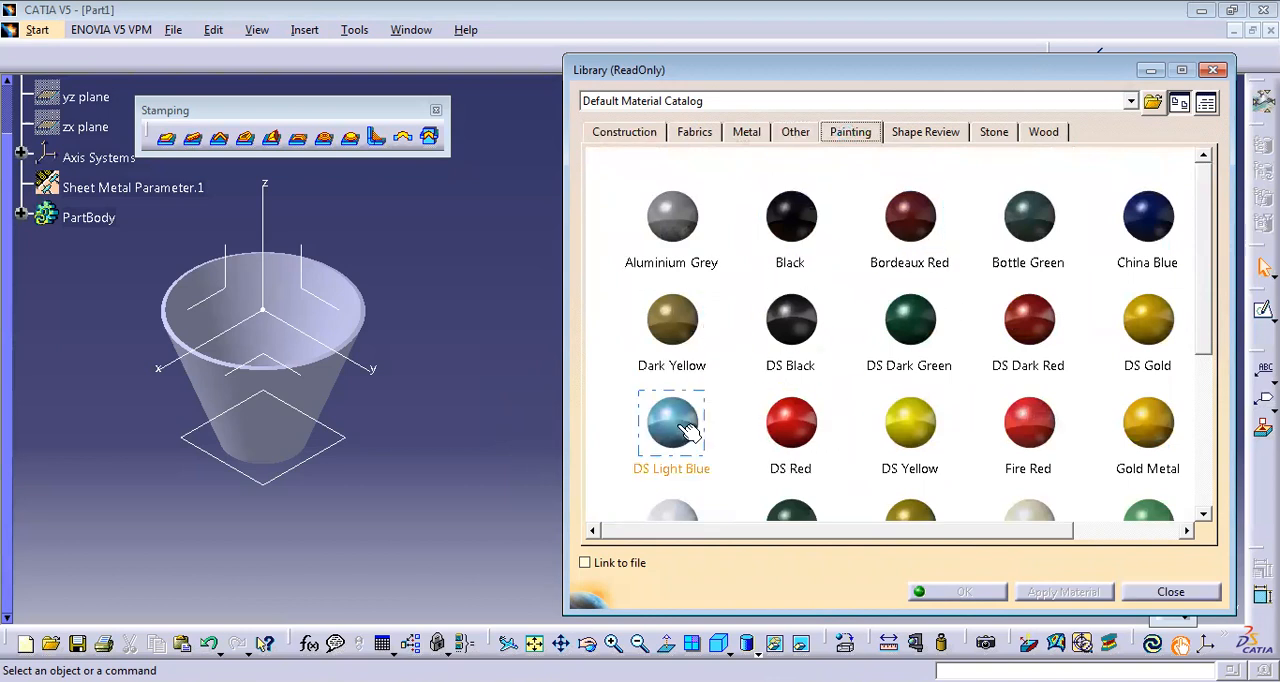
drag(688, 428, 322, 394)
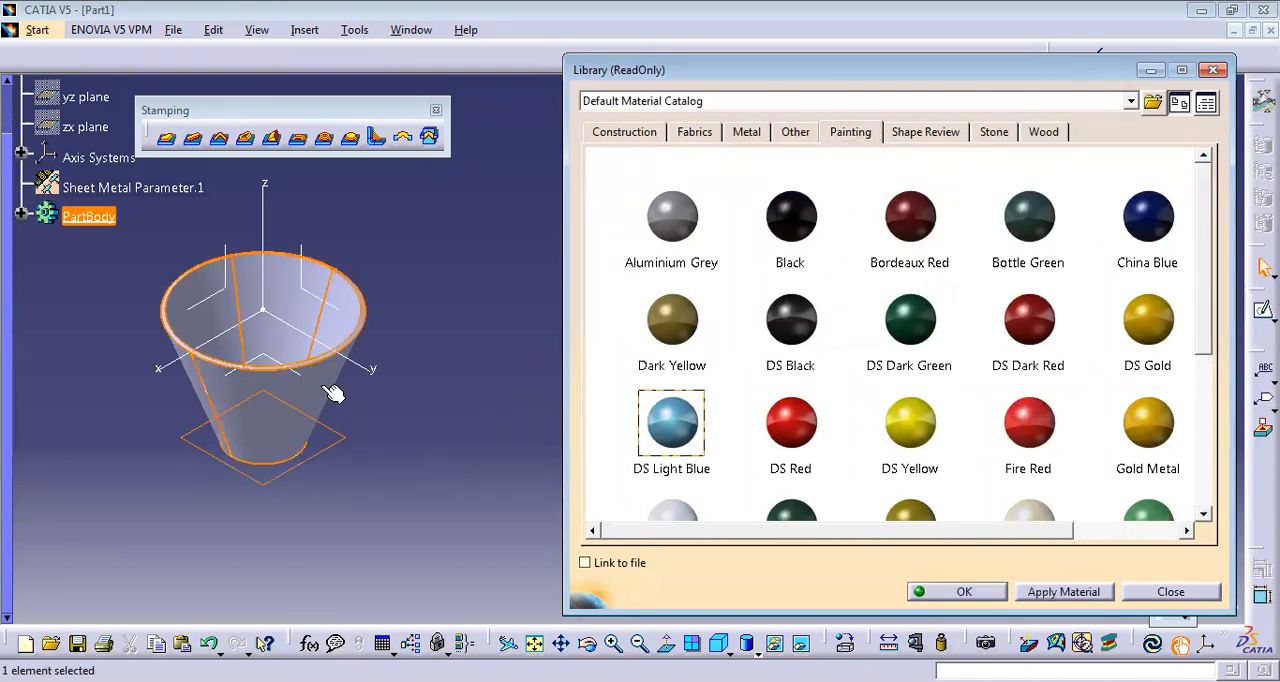
click(1052, 596)
click(958, 594)
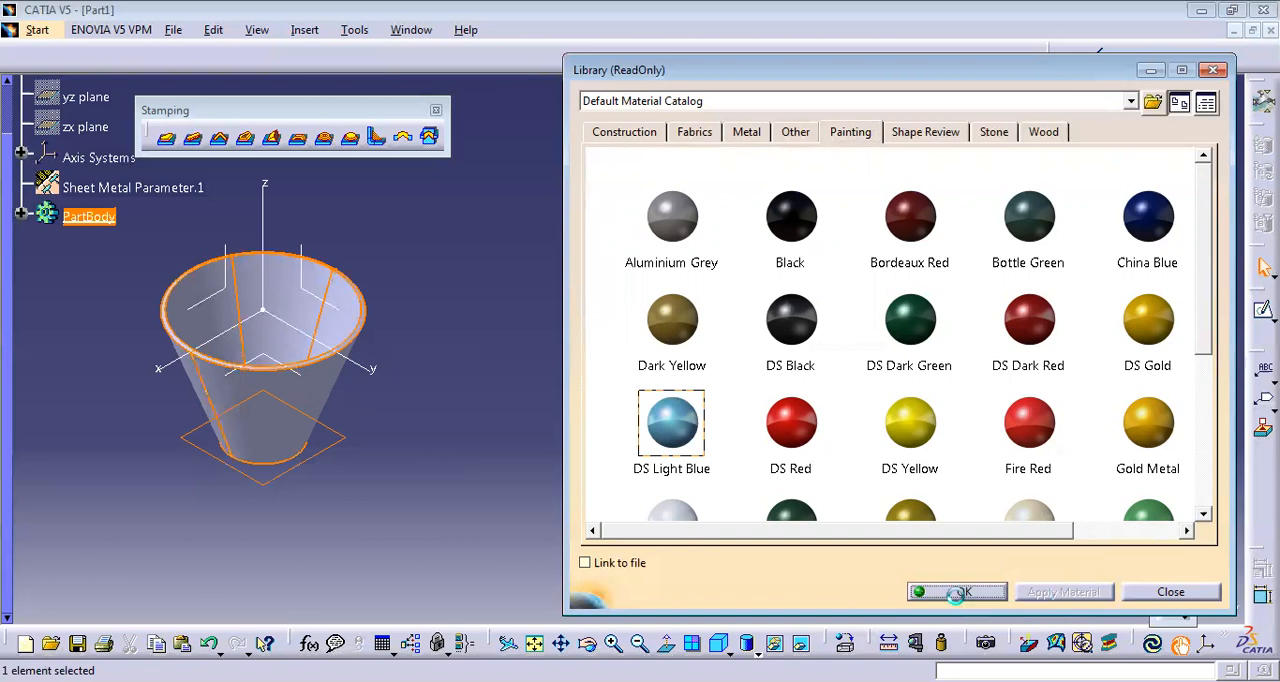
middle_click(423, 414)
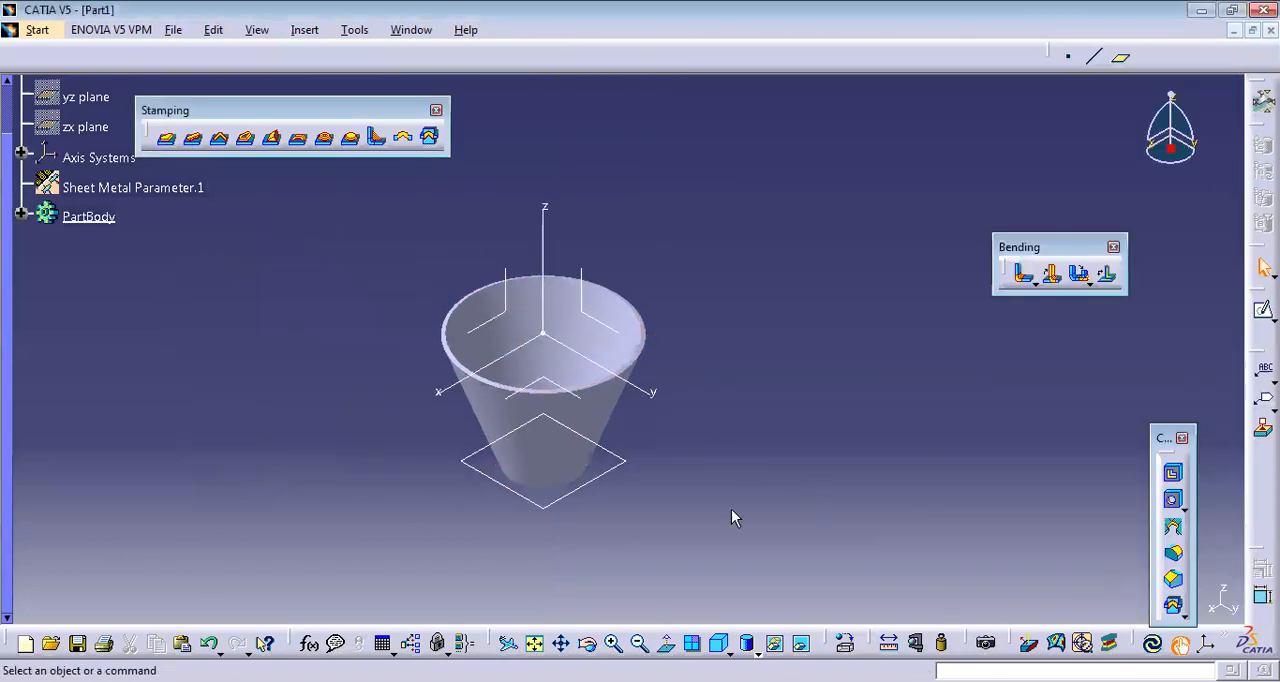
Display the hopper in shading with material mode and view it from another angle.
click(757, 651)
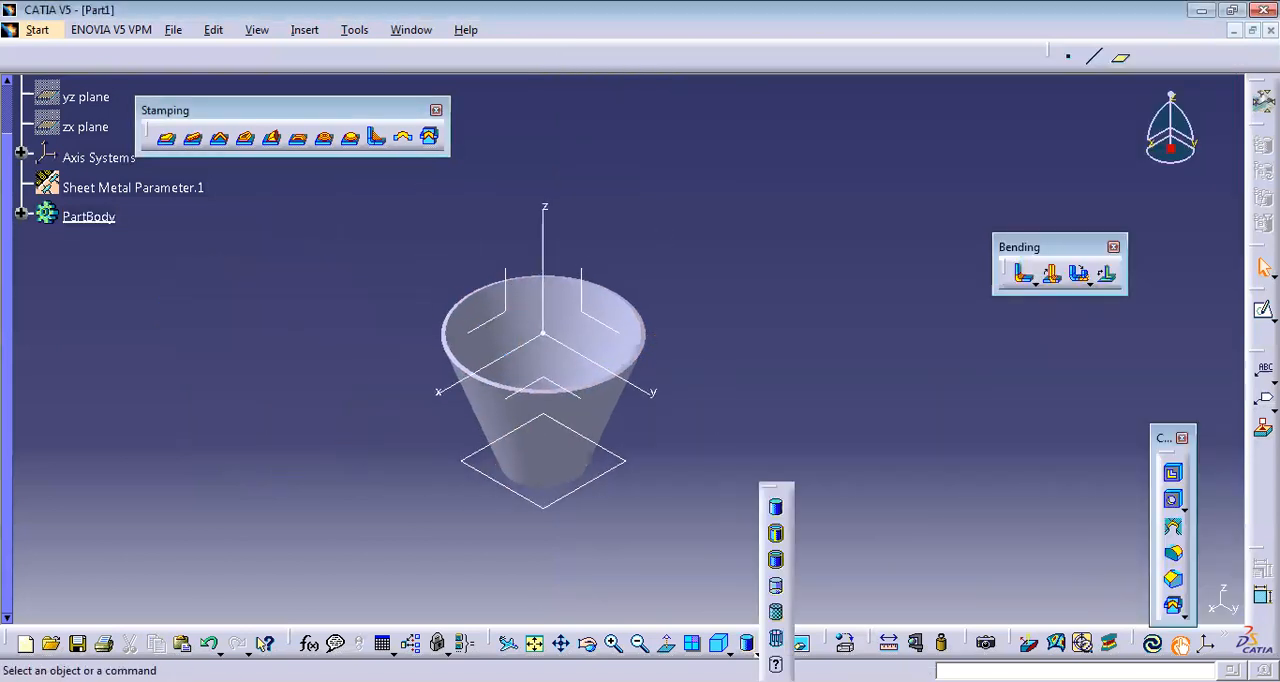
click(778, 614)
mouse_move(700, 563)
middle_down()
mouse_move(622, 370)
mouse_move(491, 366)
mouse_move(514, 400)
mouse_move(746, 531)
mouse_move(754, 574)
mouse_move(680, 480)
mouse_move(523, 594)
mouse_move(577, 483)
middle_up()
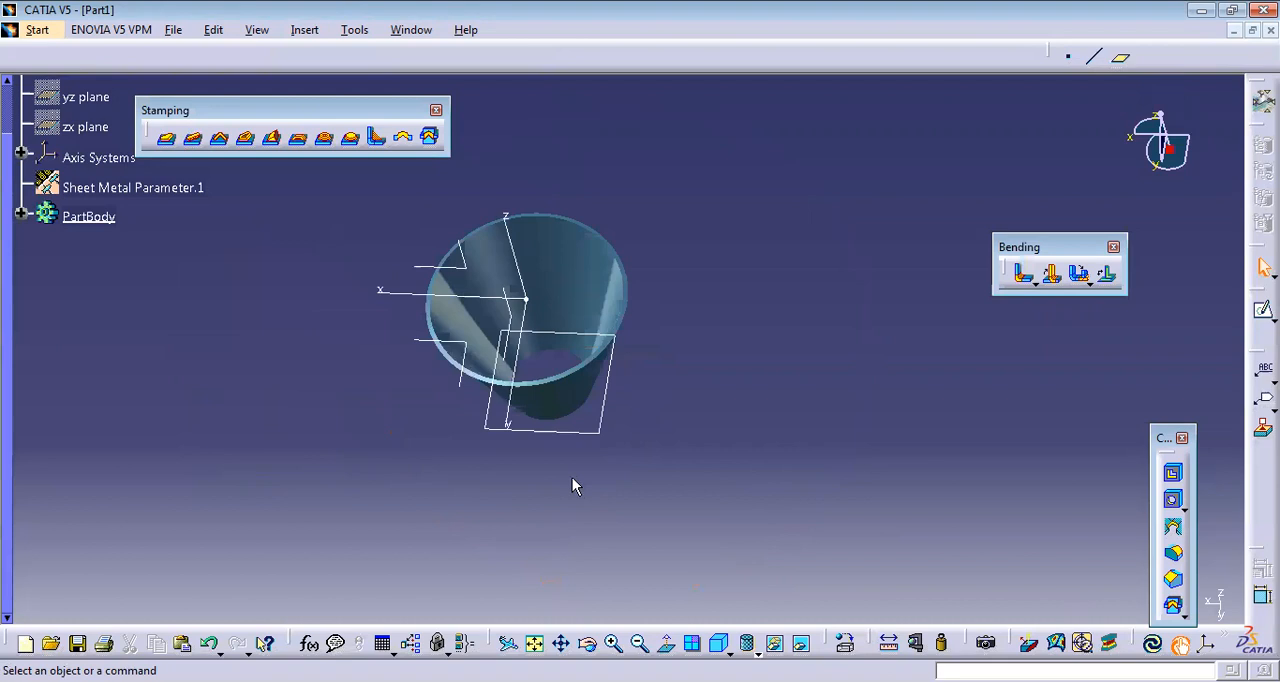
Look at the graphic properties of the hopper's face, close them without changes and restore the isometric view.
right_click(588, 291)
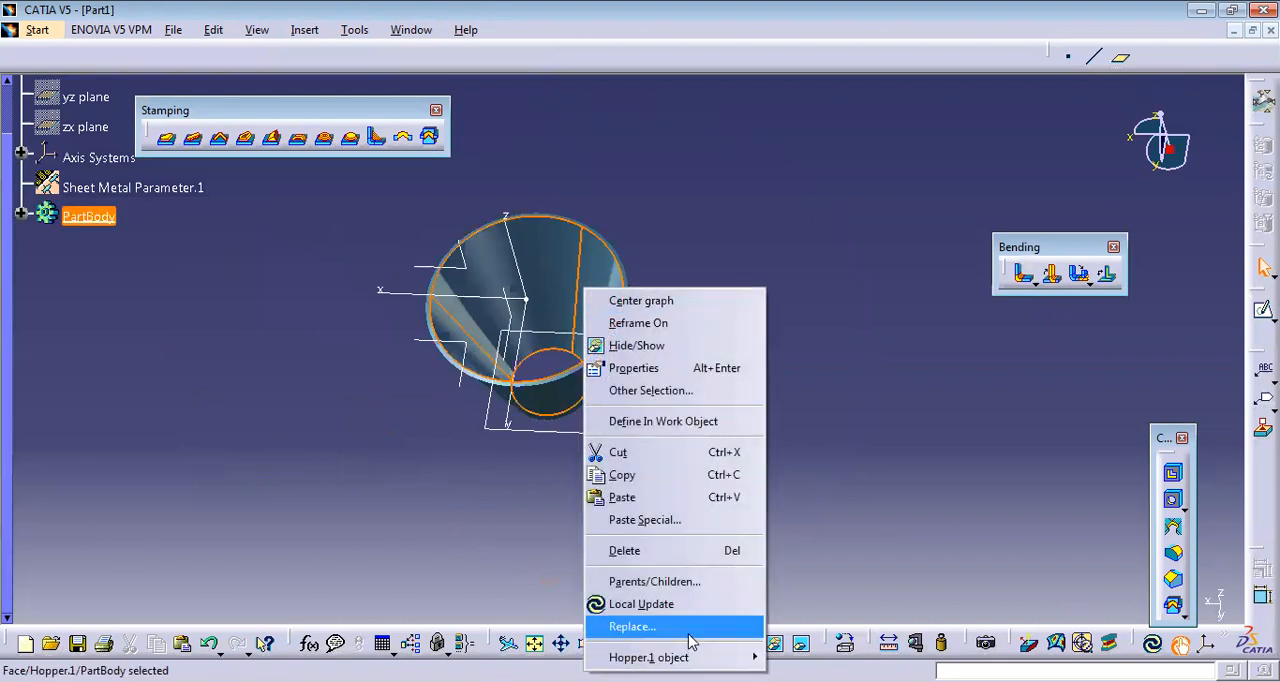
click(655, 368)
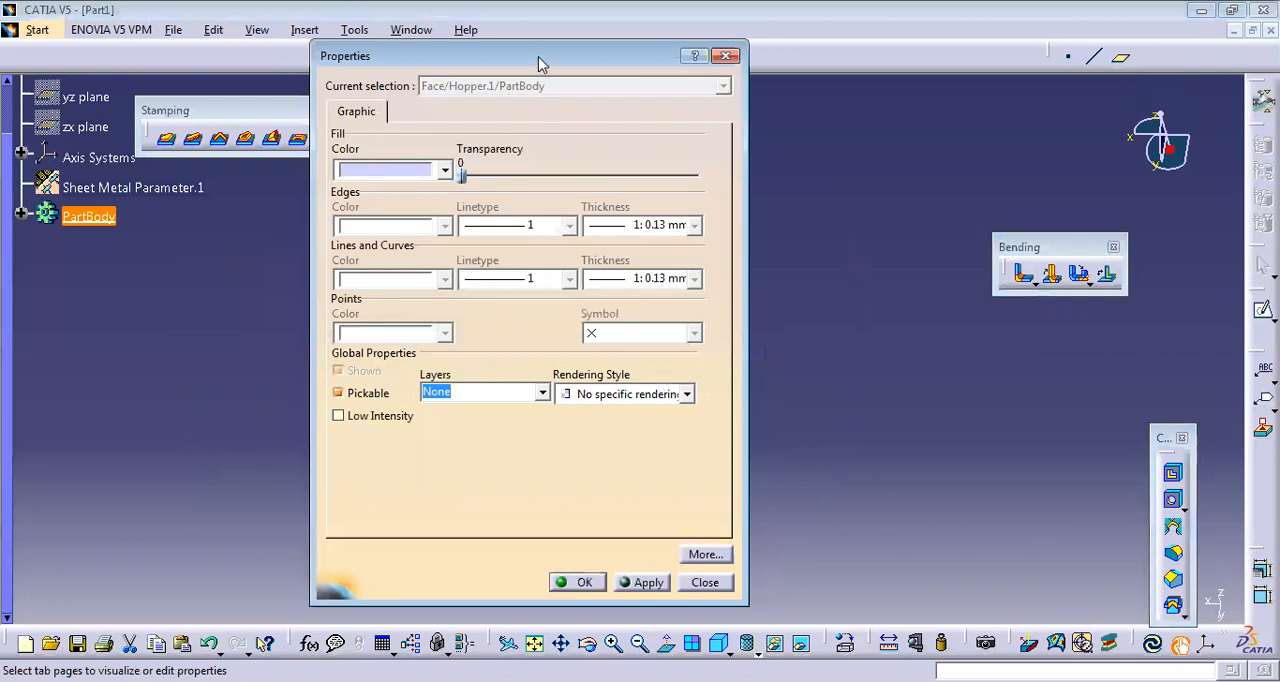
drag(540, 58, 867, 106)
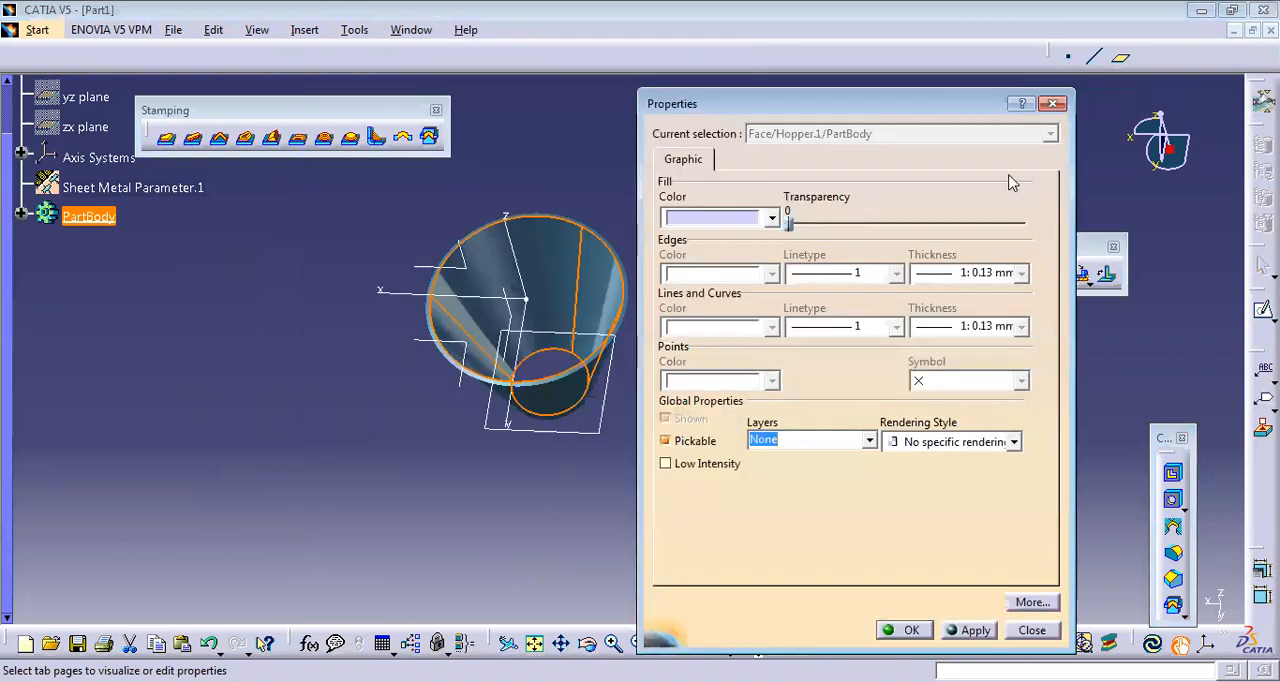
click(1055, 103)
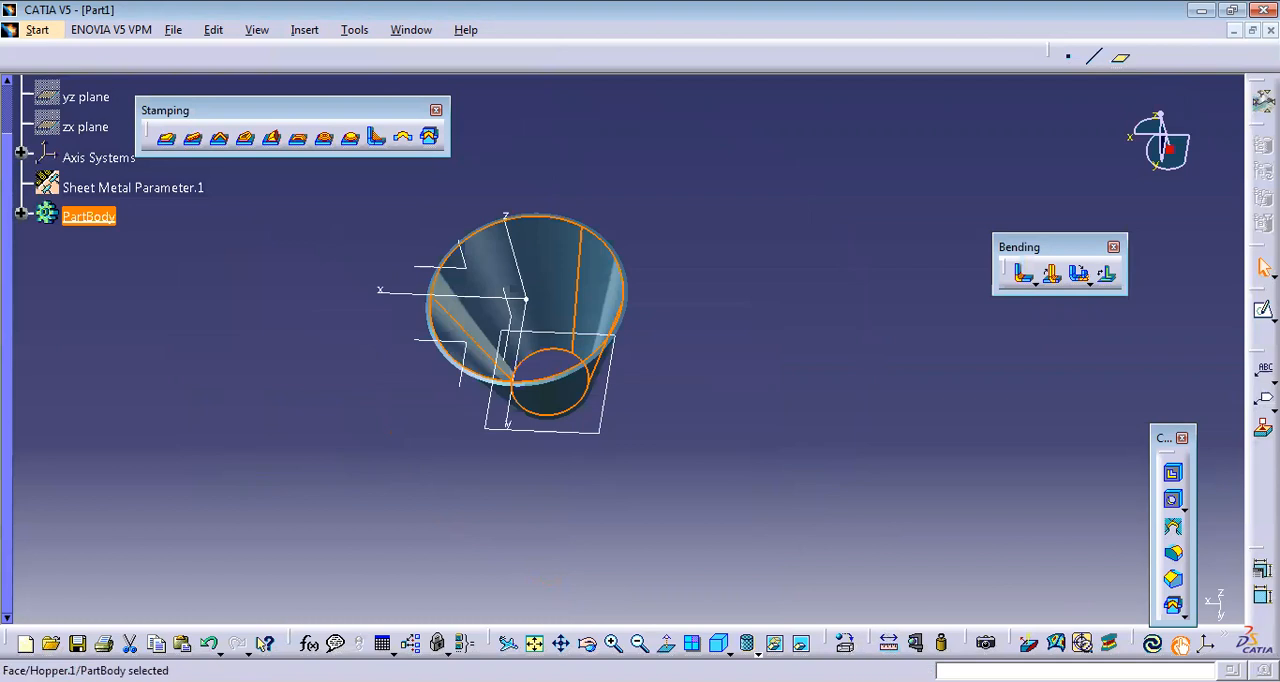
click(718, 643)
click(784, 338)
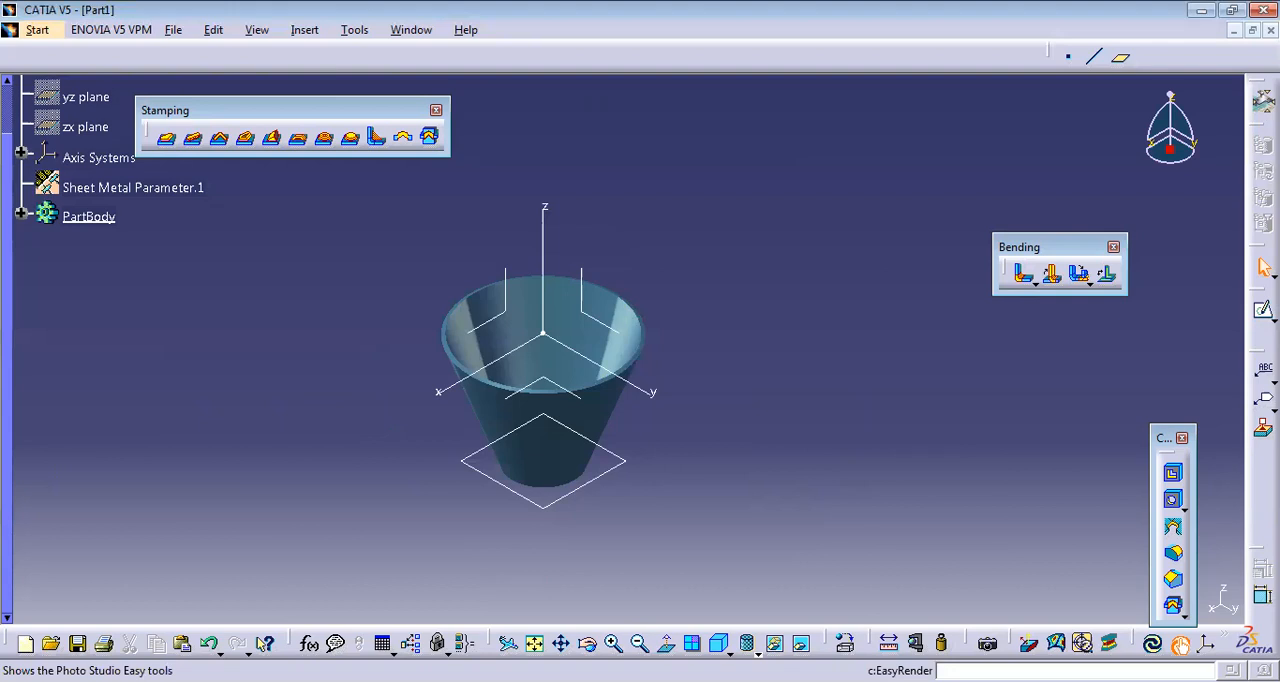
Start the Photo Studio Easy Tools for the hopper and open the predefined scene selection.
click(987, 645)
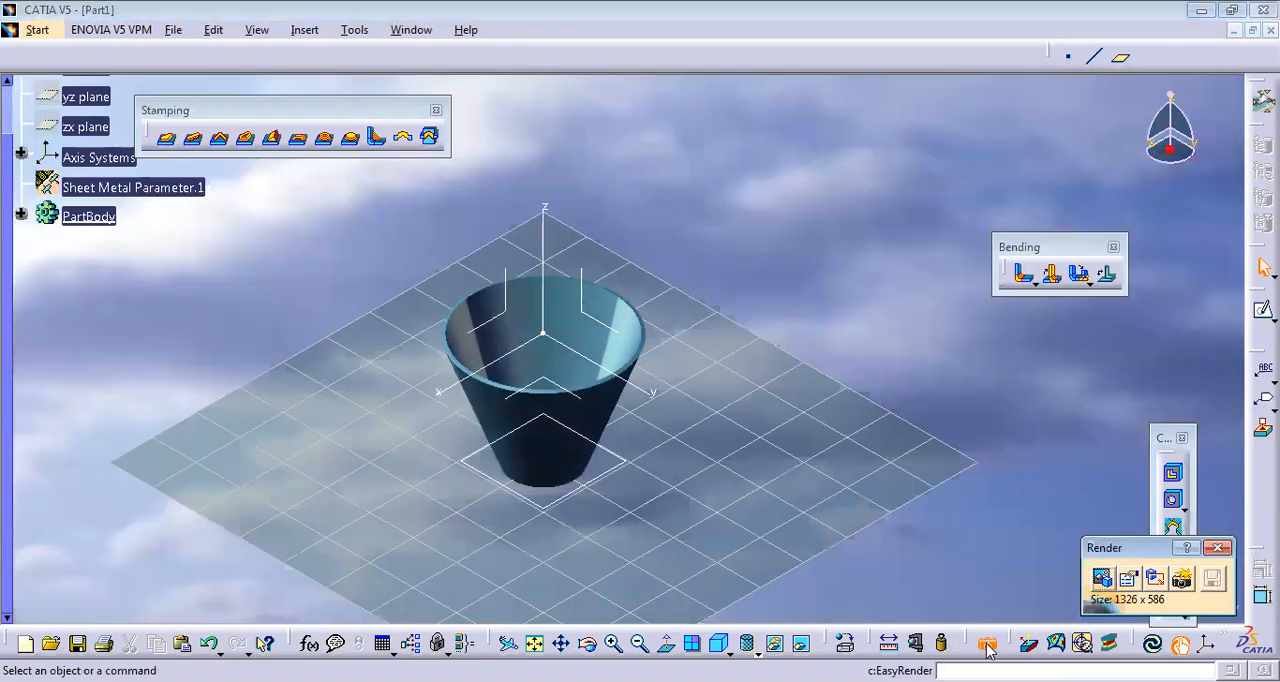
middle_drag(690, 500, 740, 406)
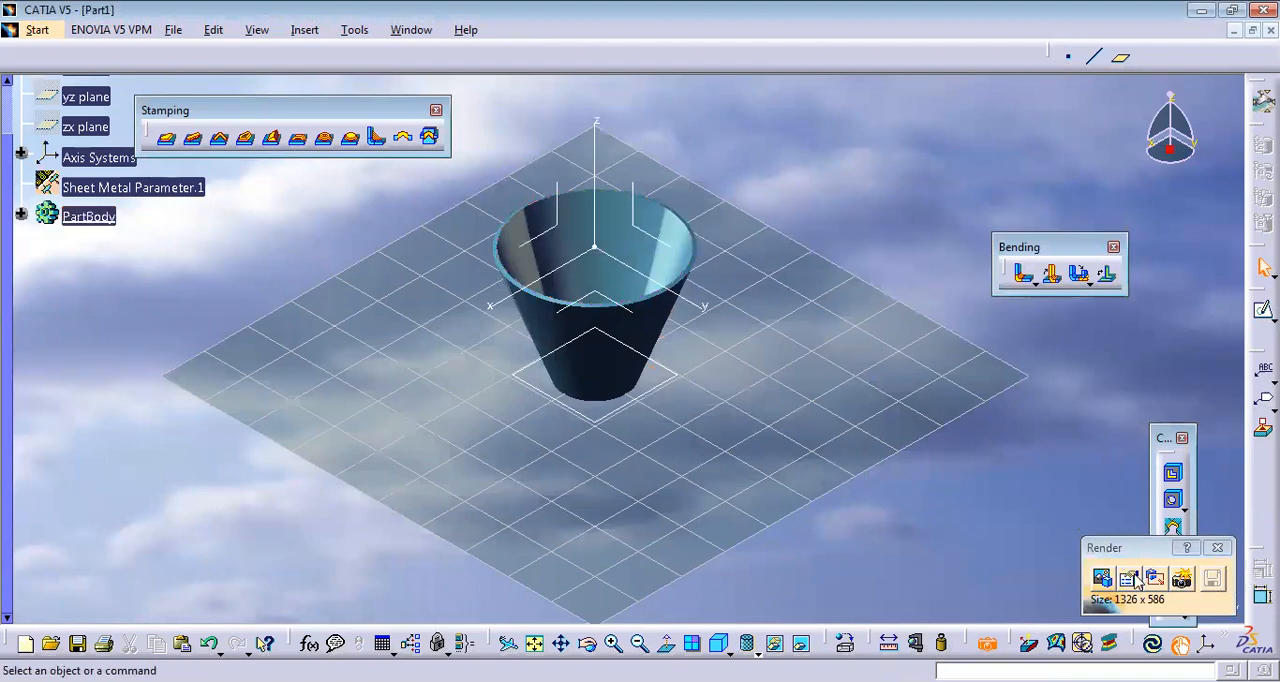
click(1100, 578)
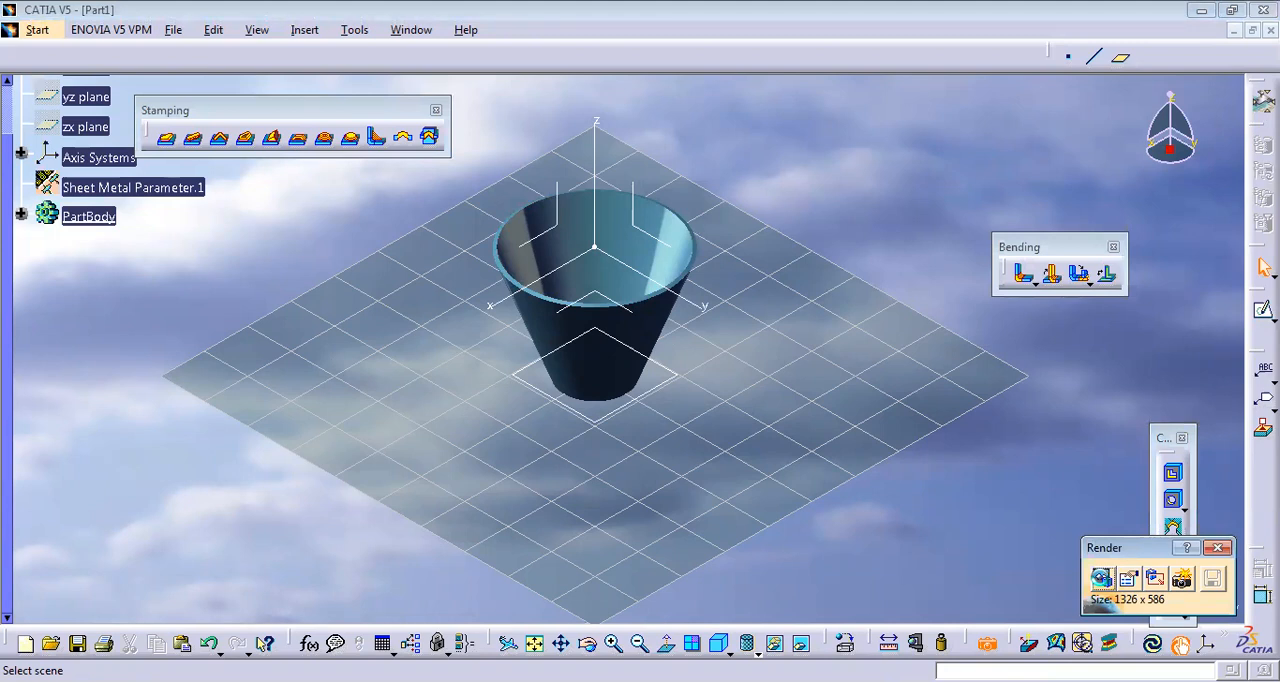
click(1100, 578)
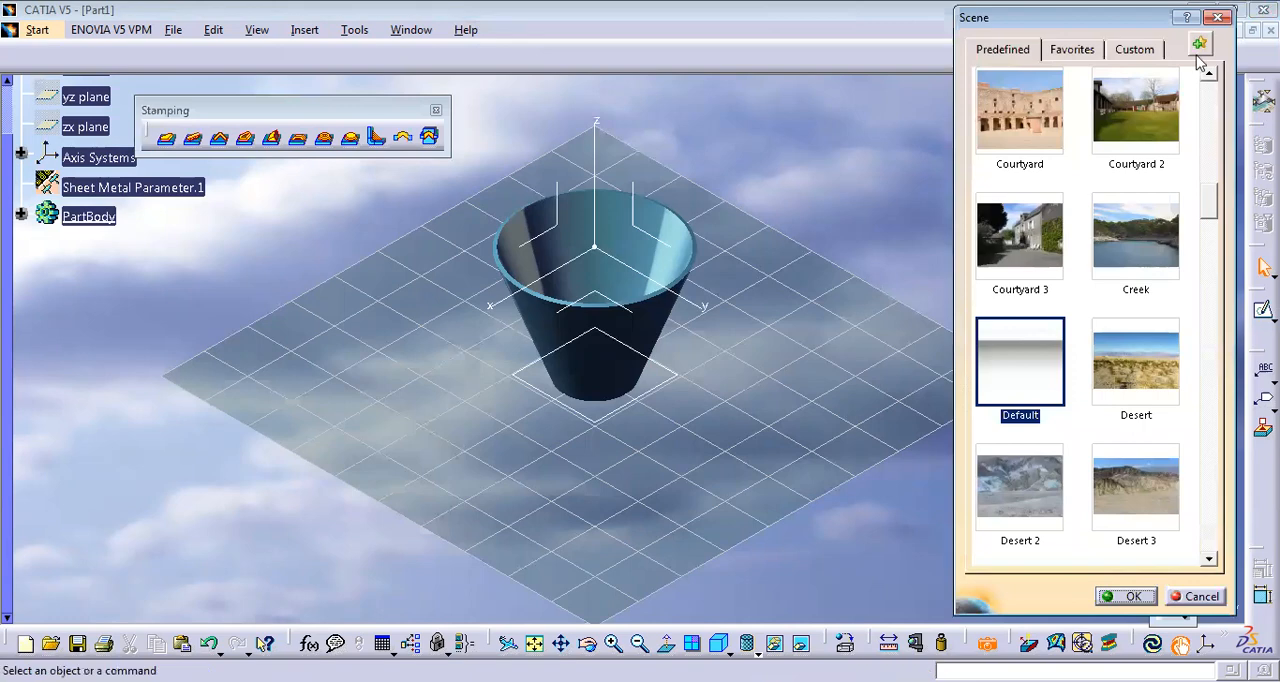
Try the predefined scenes Courtyard 2, Courtyard 3, Desert 2, Desert and Default behind the hopper.
click(1138, 119)
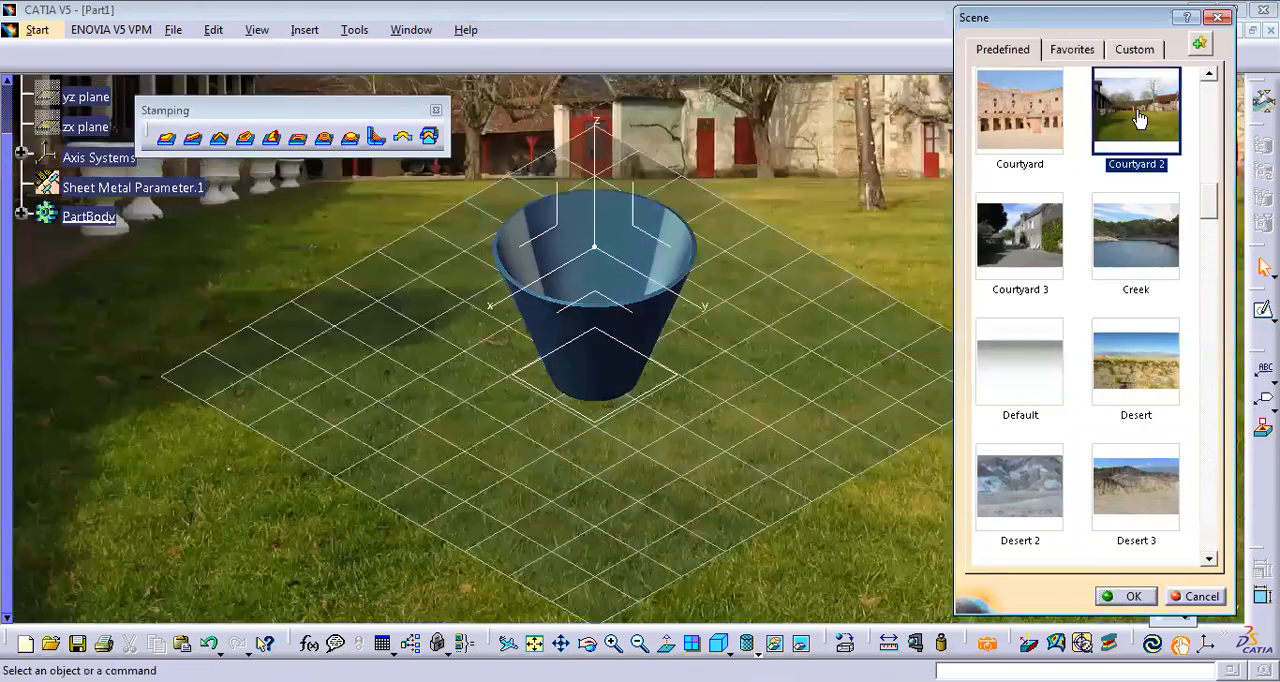
click(1012, 226)
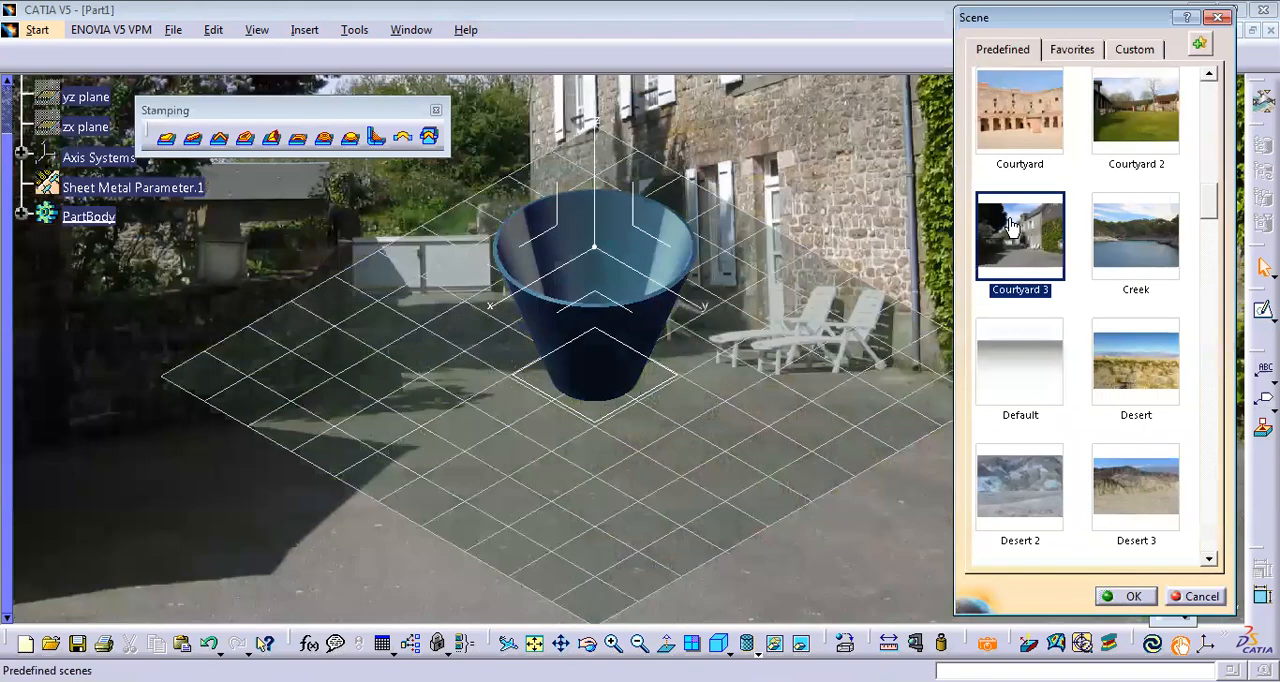
click(1043, 486)
click(1118, 408)
click(1024, 398)
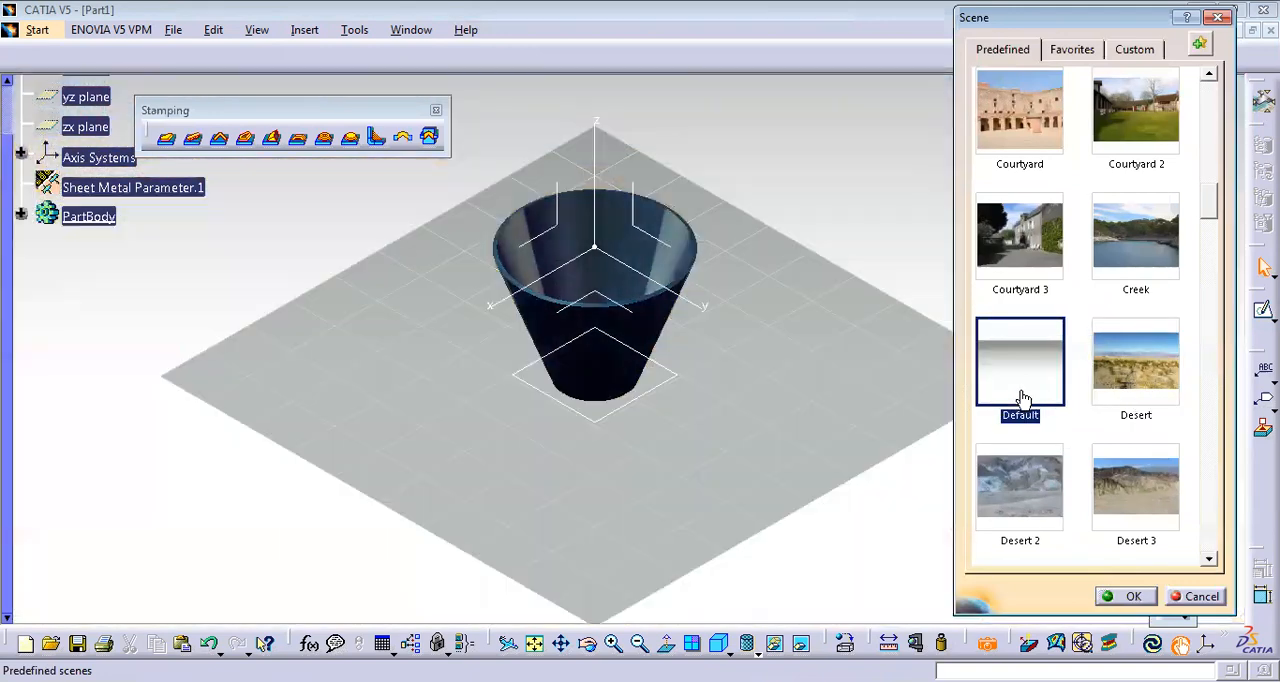
Preview the Kitchen scene, apply the Kitchen 2 scene and place the hopper in view on its countertop.
drag(1215, 200, 1215, 278)
click(1138, 348)
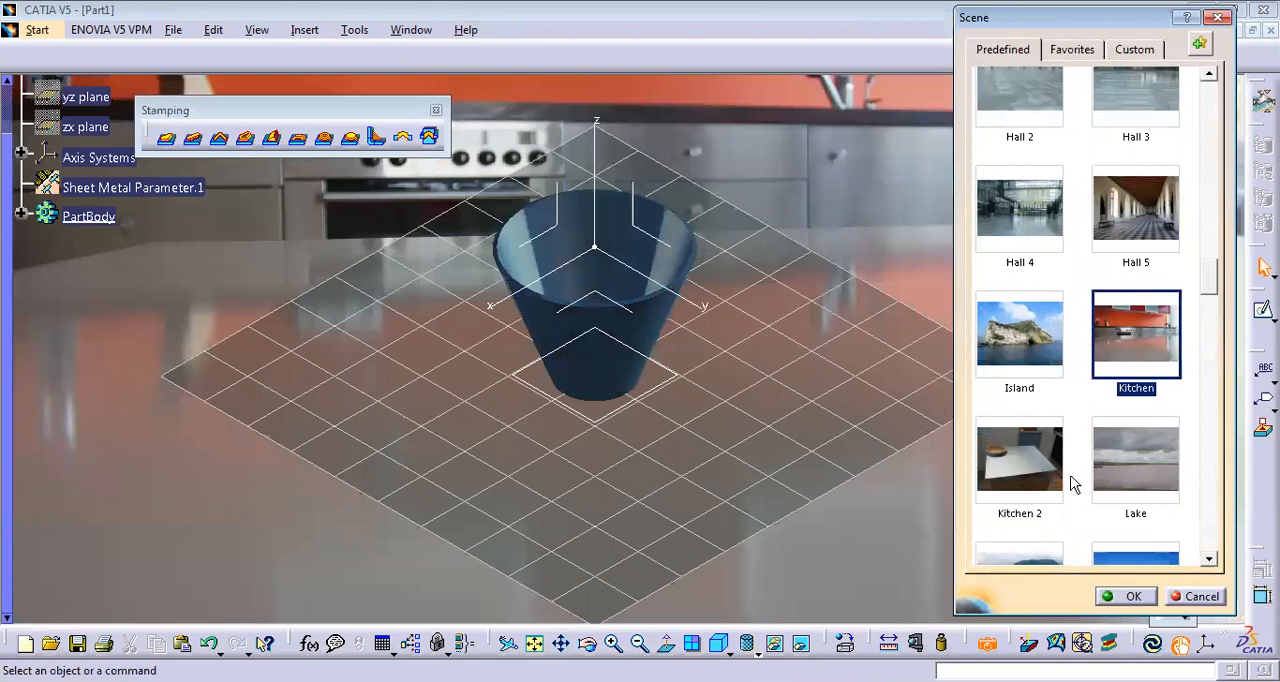
click(1014, 478)
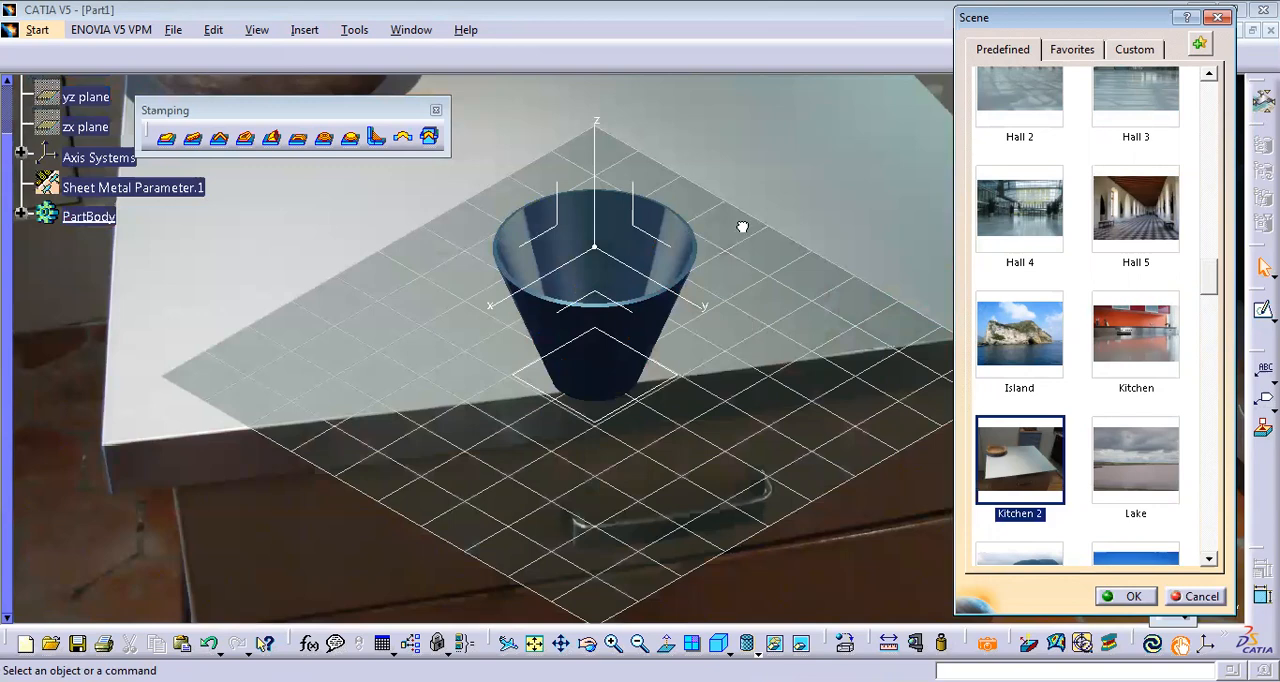
middle_drag(743, 283, 700, 271)
middle_drag(697, 220, 638, 231)
click(1134, 596)
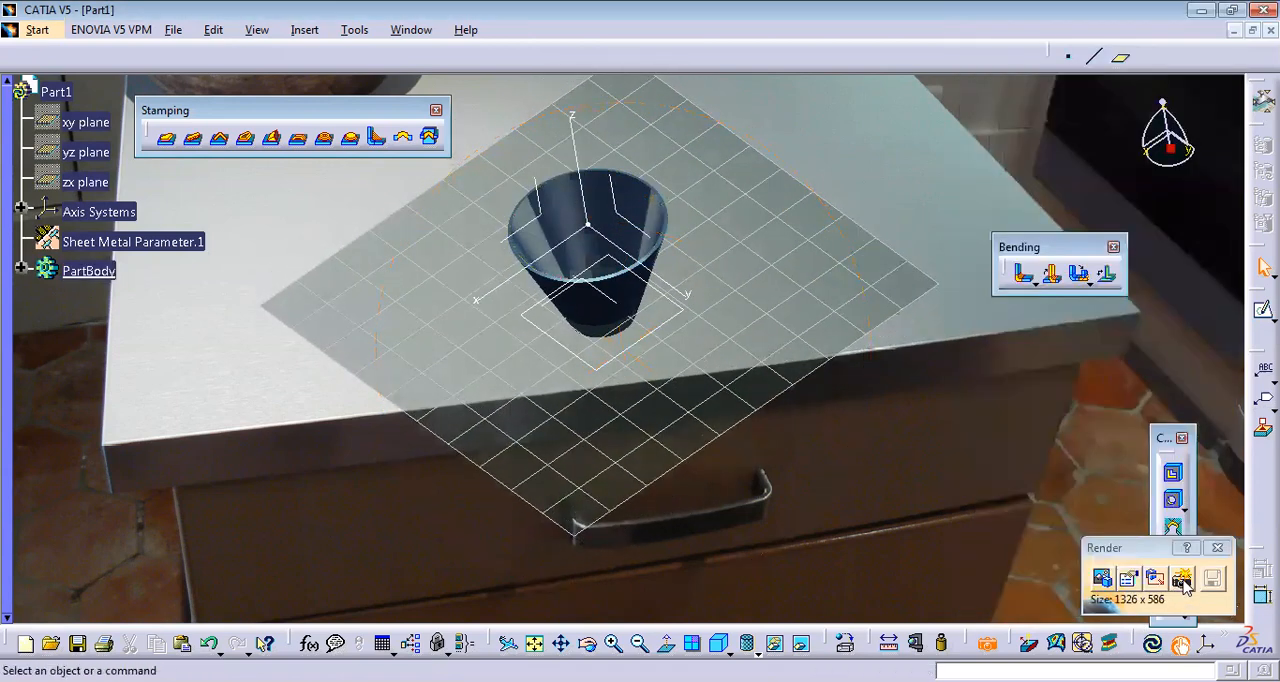
Render the hopper in the kitchen scene and close the render tools.
click(1182, 580)
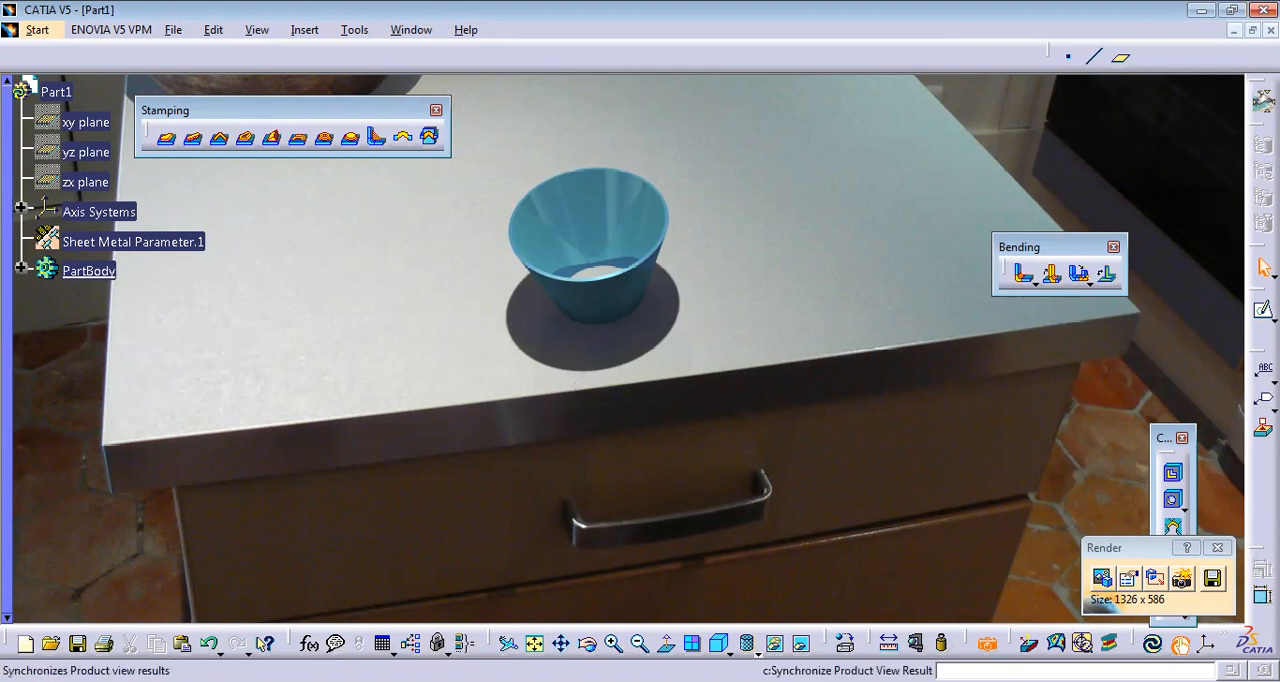
click(1217, 548)
Restore the isometric view and set the hopper's display mode to plain shading.
click(722, 643)
click(747, 645)
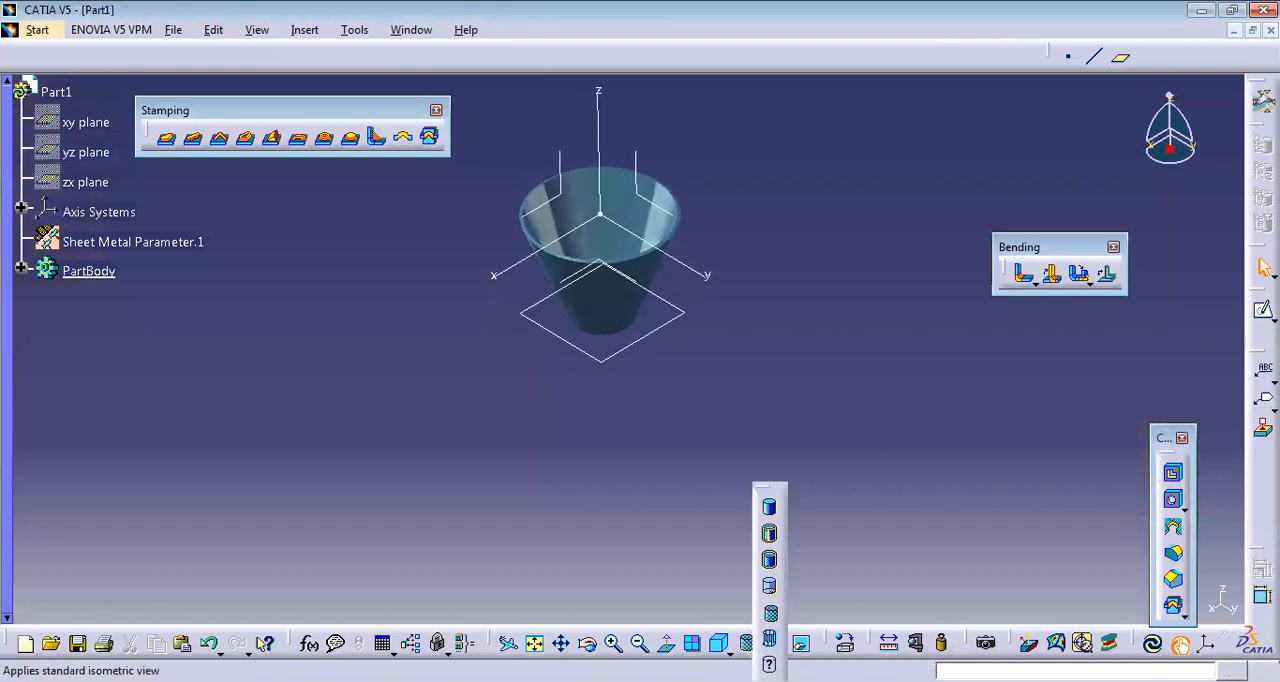
click(771, 510)
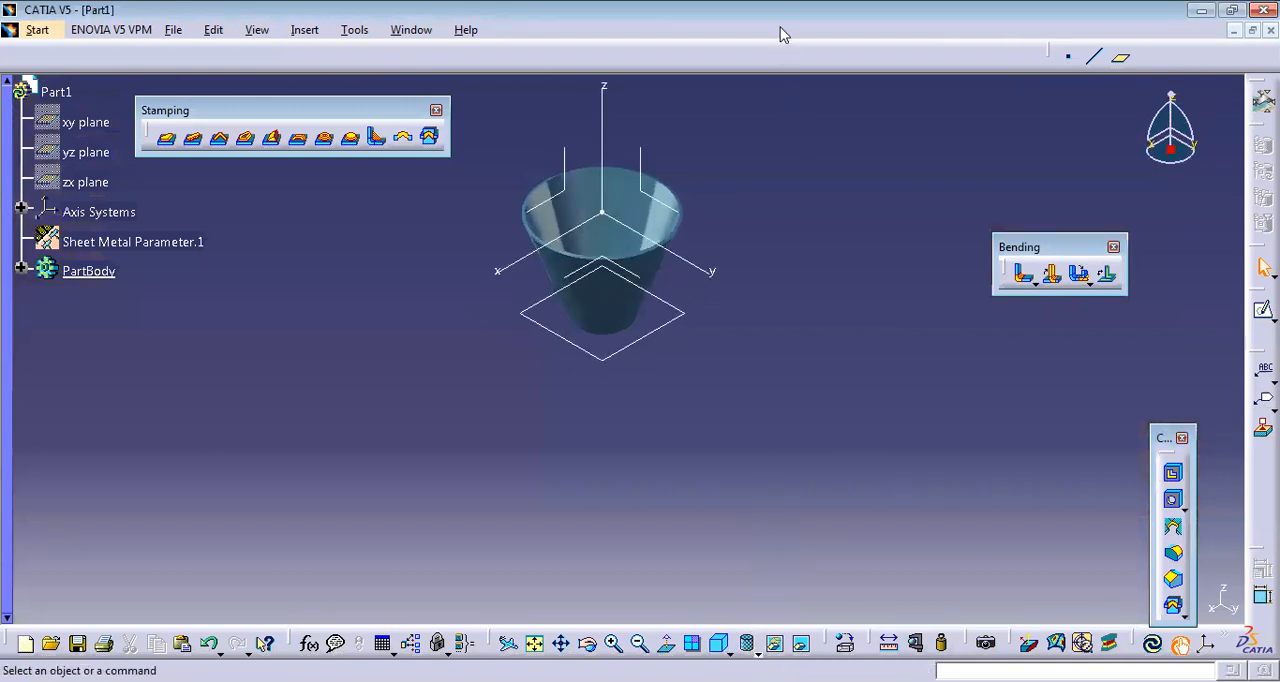